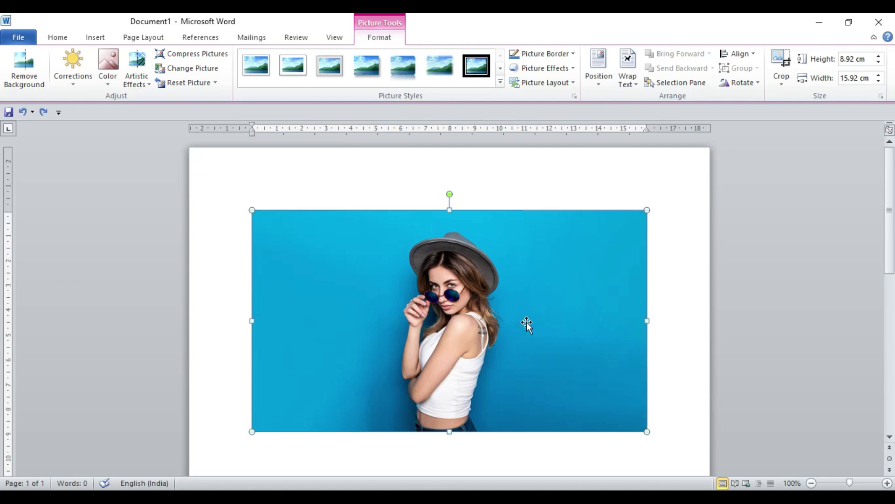
# - Set the photo's text wrapping to Behind Text
pyautogui.click(798, 338)
pyautogui.click(531, 341)
pyautogui.click(638, 88)
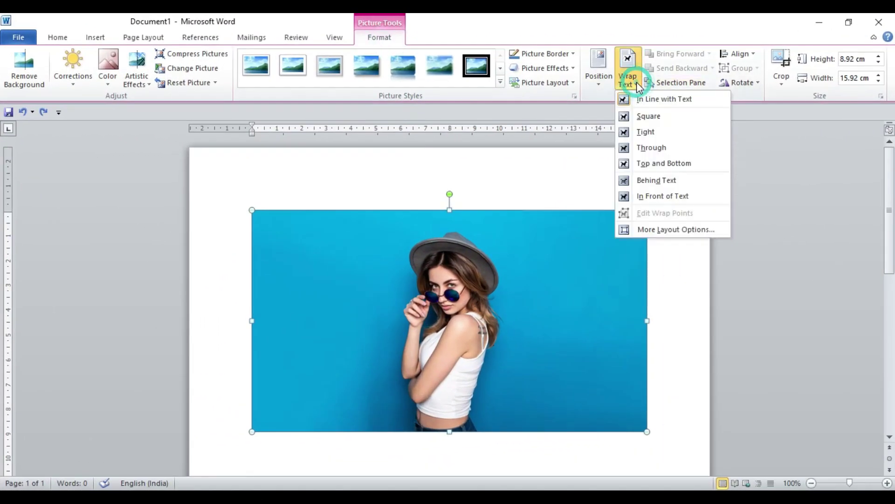
pyautogui.click(656, 182)
# - Shrink the photo to 7.49 × 13.37 cm from its corner and move it toward the right
pyautogui.click(747, 270)
pyautogui.moveTo(521, 344)
pyautogui.mouseDown()
pyautogui.moveTo(533, 281)
pyautogui.moveTo(537, 318)
pyautogui.moveTo(572, 340)
pyautogui.moveTo(499, 297)
pyautogui.moveTo(443, 280)
pyautogui.mouseUp()
pyautogui.moveTo(651, 436); pyautogui.dragTo(566, 399)
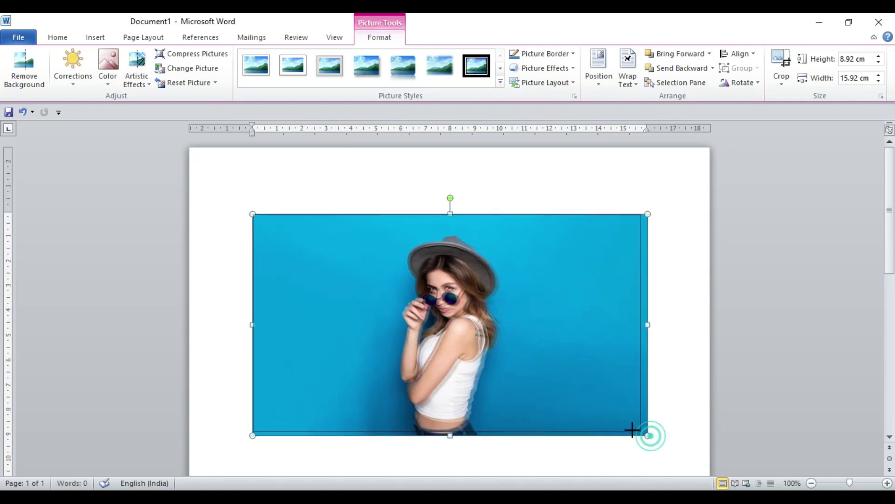
pyautogui.click(712, 382)
pyautogui.moveTo(452, 331)
pyautogui.mouseDown()
pyautogui.moveTo(491, 331)
pyautogui.moveTo(547, 301)
pyautogui.mouseUp()
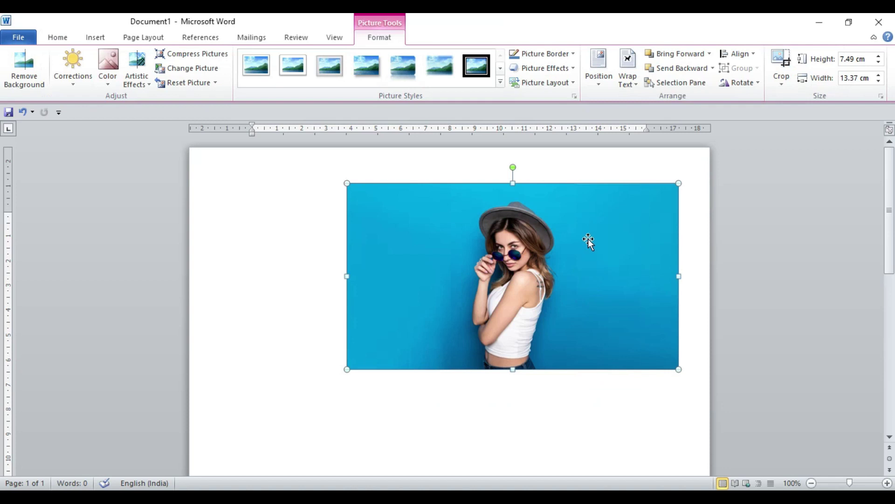
# - Expand the Picture Styles gallery on the Picture Tools Format tab
pyautogui.click(384, 43)
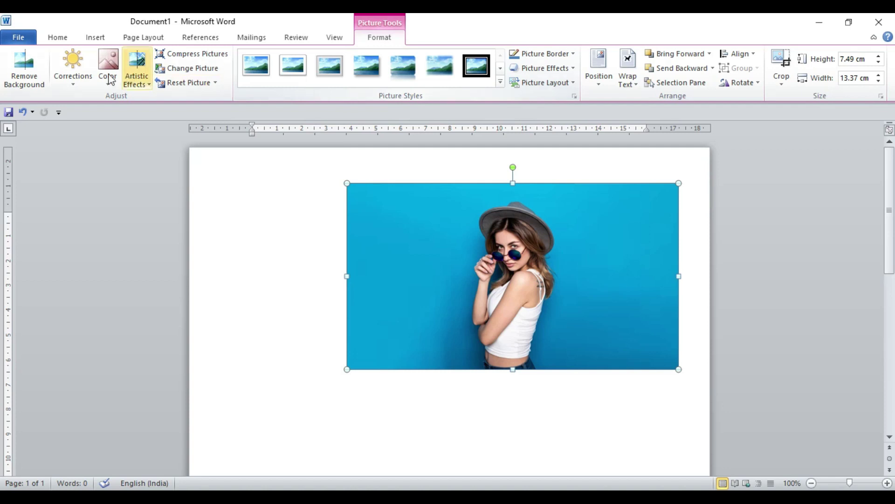
pyautogui.click(501, 83)
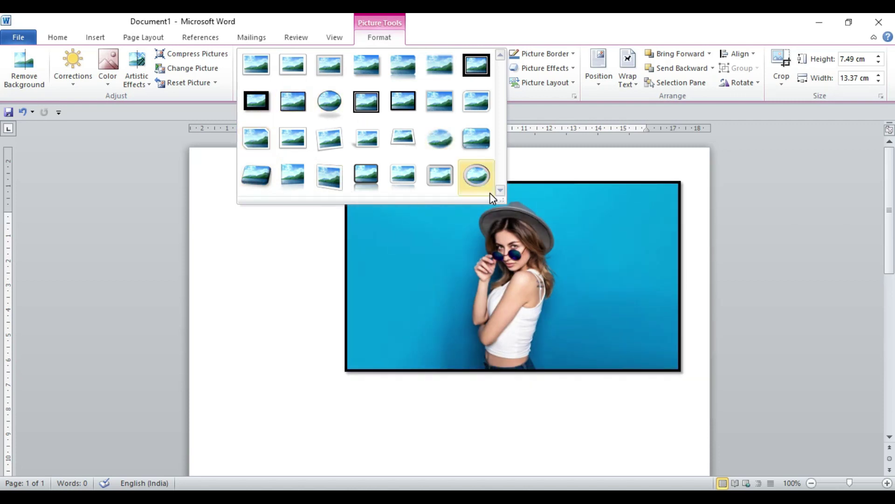
# - Apply the Metal Oval picture style and shrink the framed photo to 4.6 × 8.22 cm
pyautogui.click(482, 183)
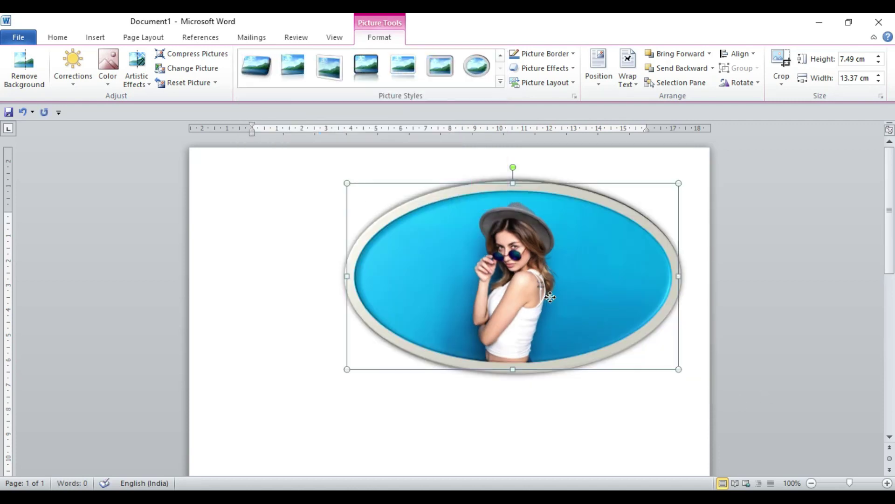
pyautogui.moveTo(551, 297); pyautogui.dragTo(470, 308)
pyautogui.moveTo(599, 380); pyautogui.dragTo(474, 310)
pyautogui.moveTo(394, 245); pyautogui.dragTo(452, 250)
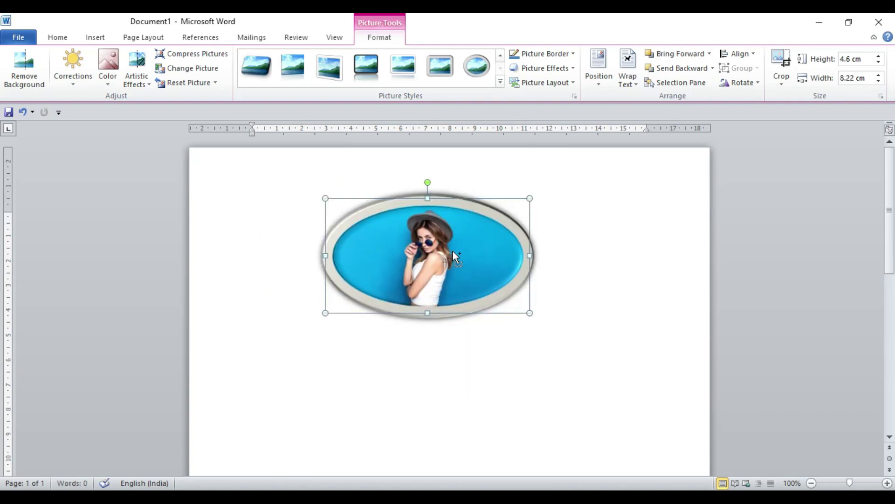
# - Undo back to the plain unframed photo and move it left and down
pyautogui.hotkey('ctrl', 'z')
pyautogui.hotkey('ctrl', 'z')
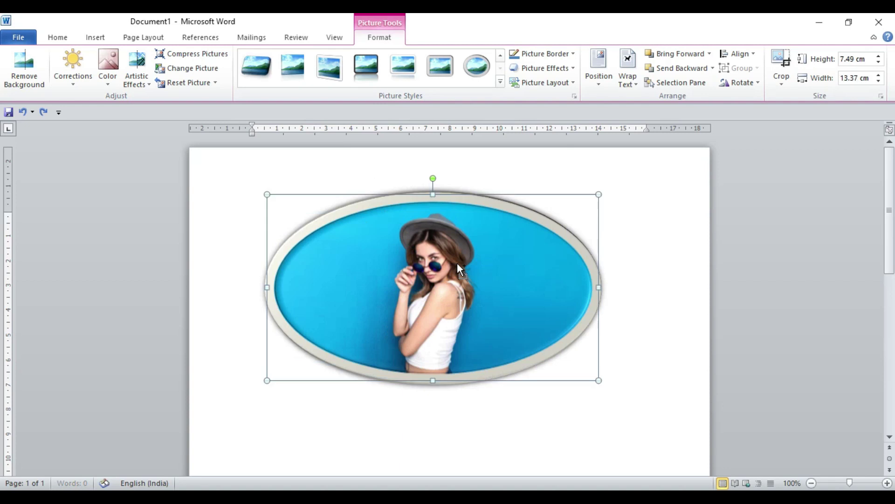
pyautogui.hotkey('ctrl', 'z')
pyautogui.hotkey('ctrl', 'z')
pyautogui.moveTo(457, 262); pyautogui.dragTo(397, 284)
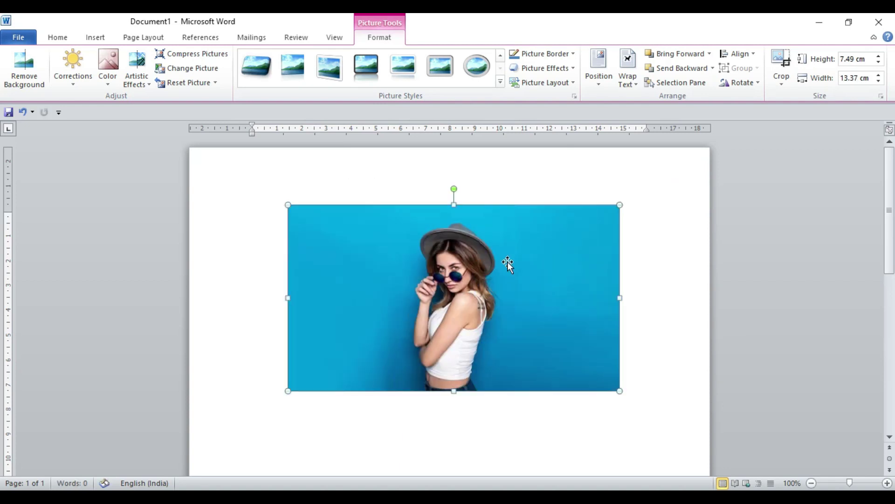
pyautogui.click(501, 82)
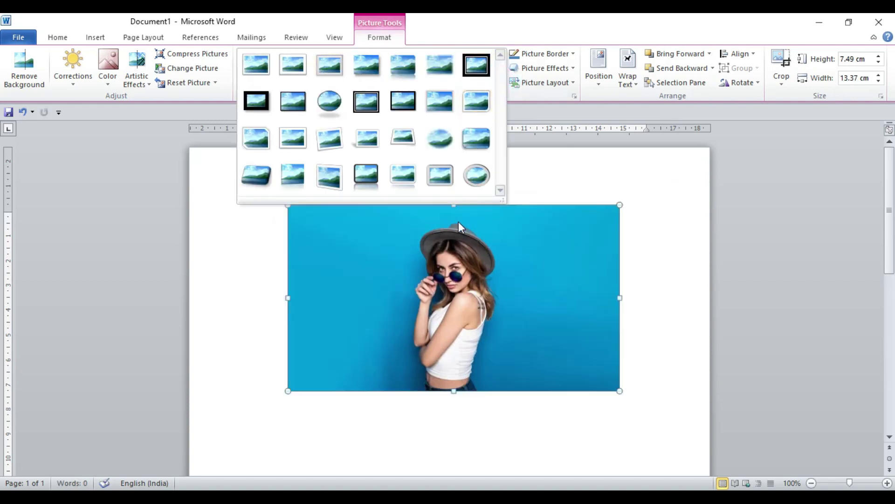
pyautogui.click(717, 252)
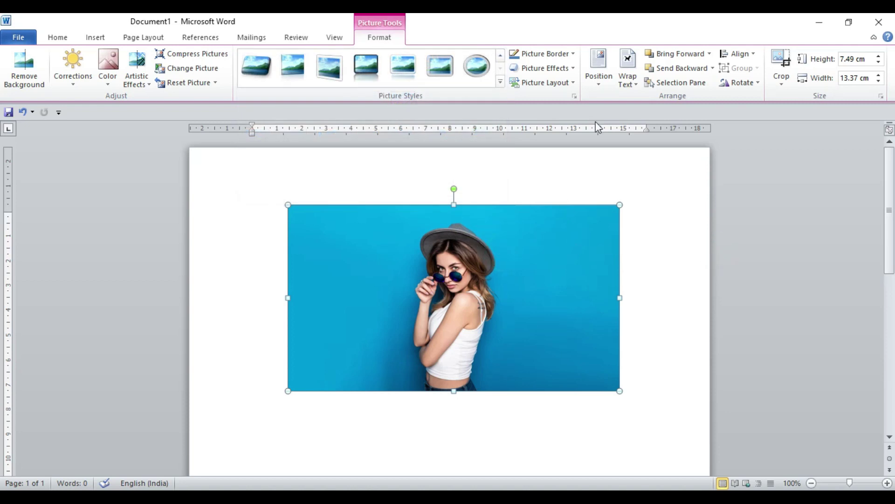
# - Give the photo a custom teal border colour (RGB 28, 210, 188), after briefly trying orange
pyautogui.click(574, 57)
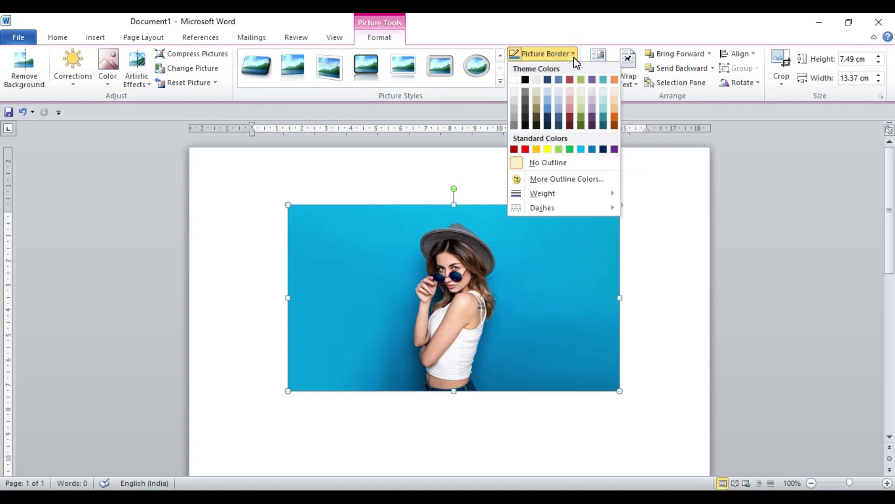
pyautogui.click(612, 115)
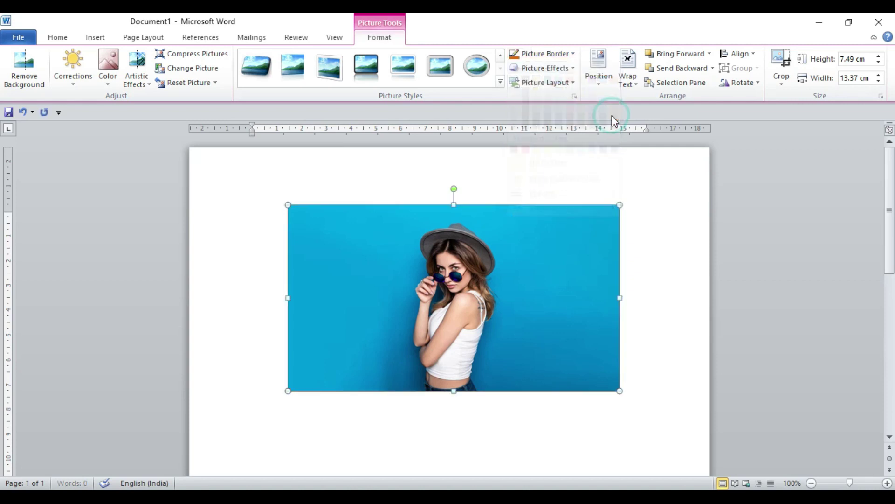
pyautogui.click(573, 54)
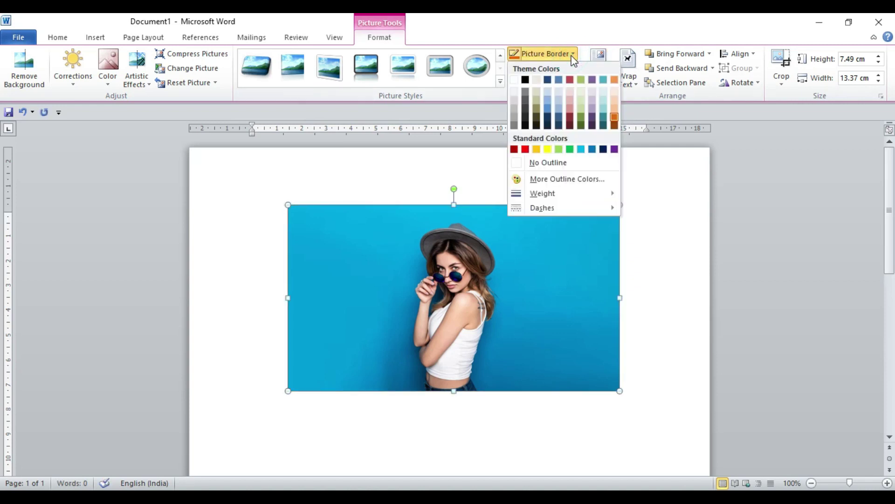
pyautogui.click(550, 182)
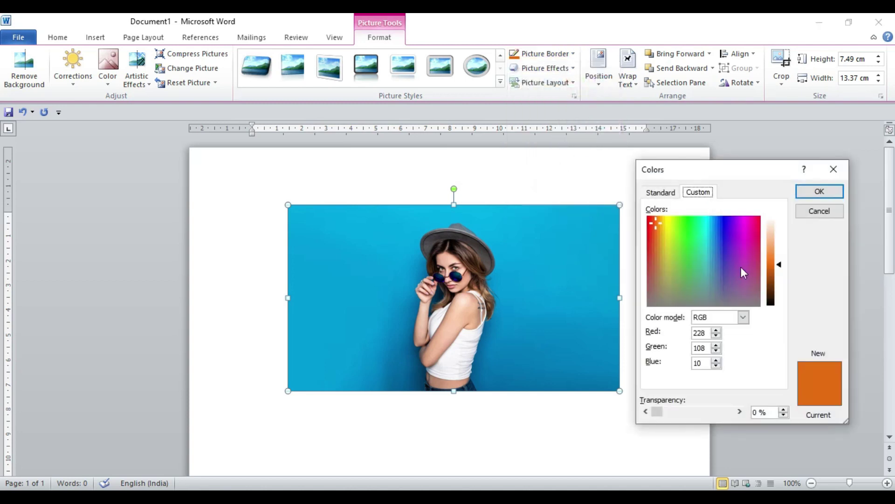
pyautogui.moveTo(738, 264)
pyautogui.mouseDown()
pyautogui.moveTo(739, 251)
pyautogui.moveTo(714, 248)
pyautogui.mouseUp()
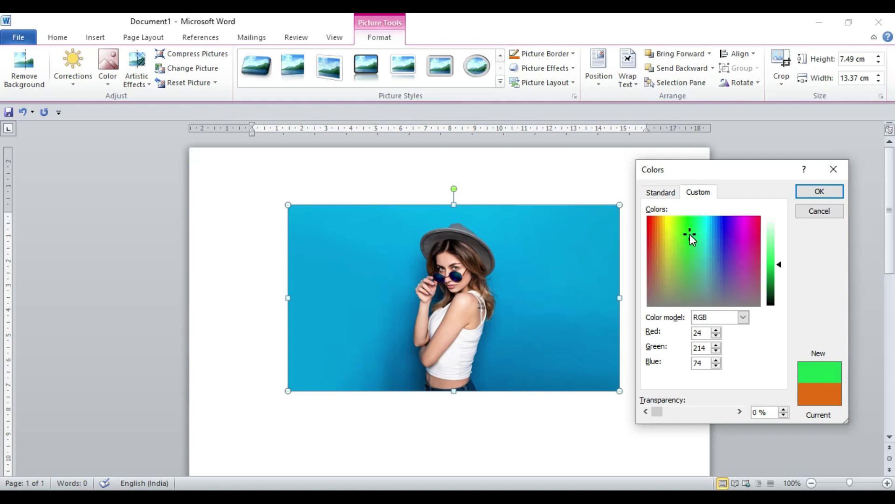
pyautogui.click(819, 192)
pyautogui.click(572, 54)
pyautogui.moveTo(543, 217)
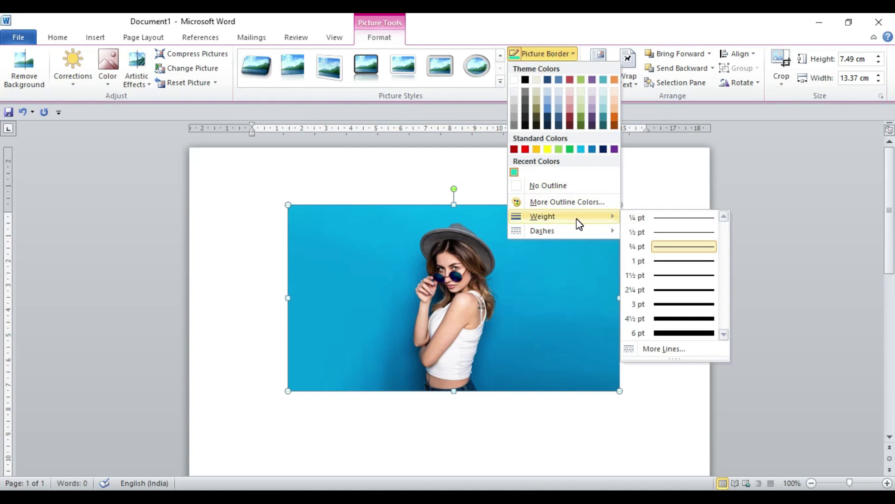
# - Make the photo's border 6 pt thick and change its colour to red
pyautogui.click(671, 333)
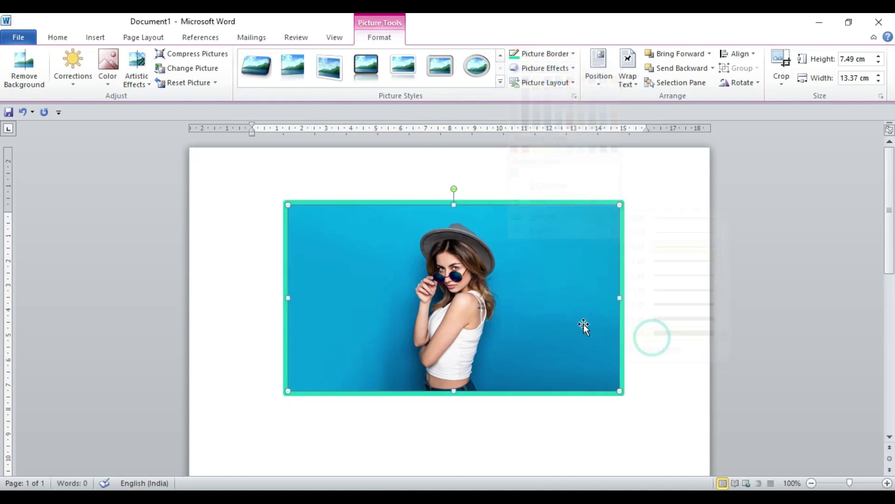
pyautogui.click(696, 289)
pyautogui.click(488, 292)
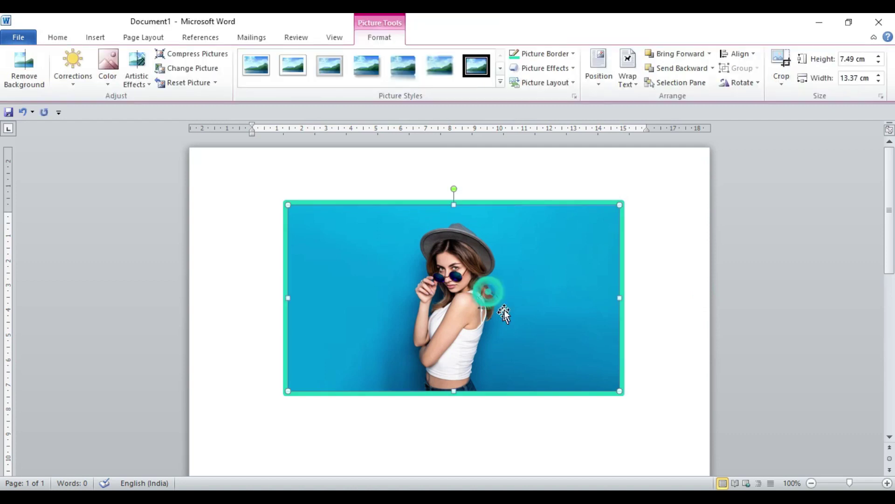
pyautogui.click(576, 52)
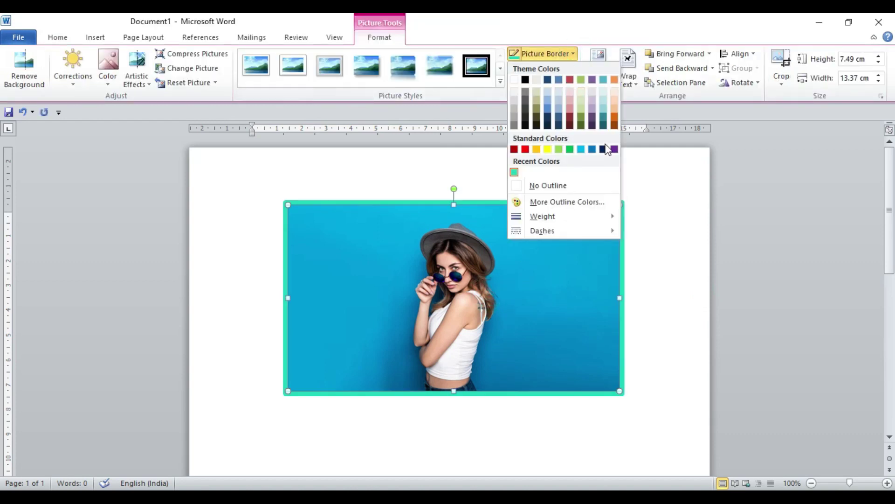
pyautogui.click(525, 149)
# - Switch the border to a dark orange theme colour and move the photo up and left
pyautogui.click(684, 316)
pyautogui.click(516, 344)
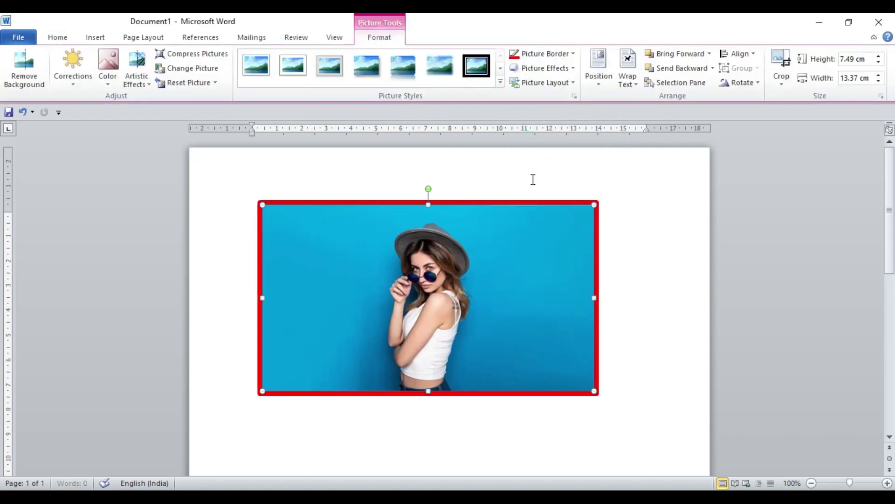
pyautogui.click(573, 55)
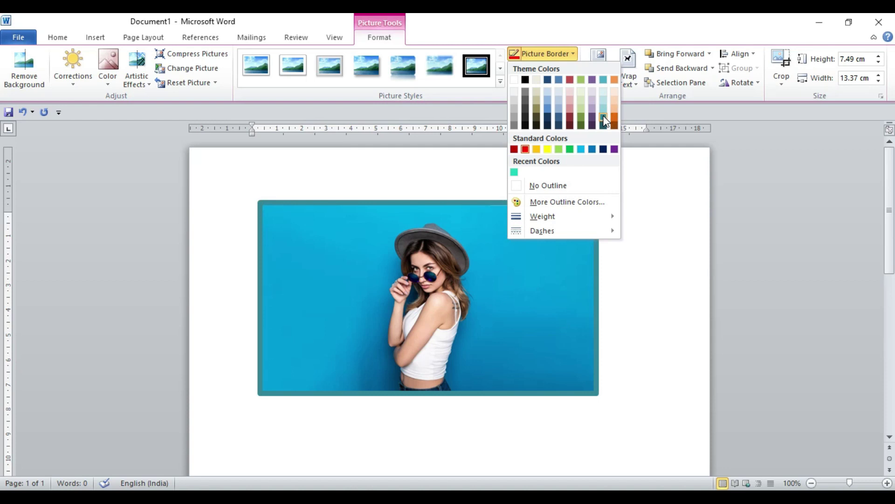
pyautogui.click(616, 124)
pyautogui.click(636, 252)
pyautogui.moveTo(541, 285); pyautogui.dragTo(516, 275)
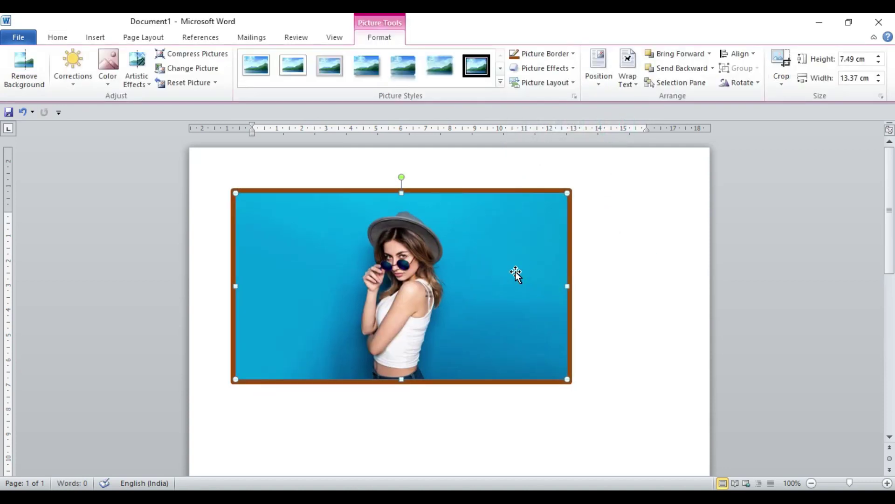
pyautogui.click(572, 54)
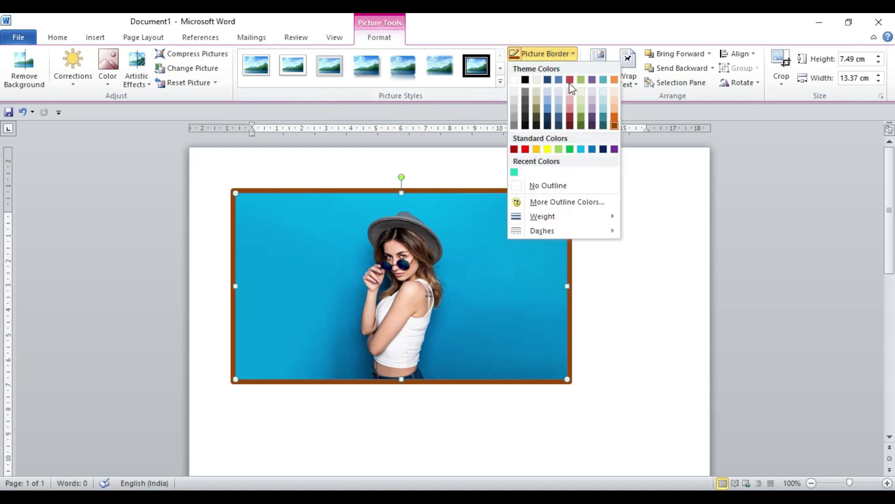
pyautogui.moveTo(542, 216)
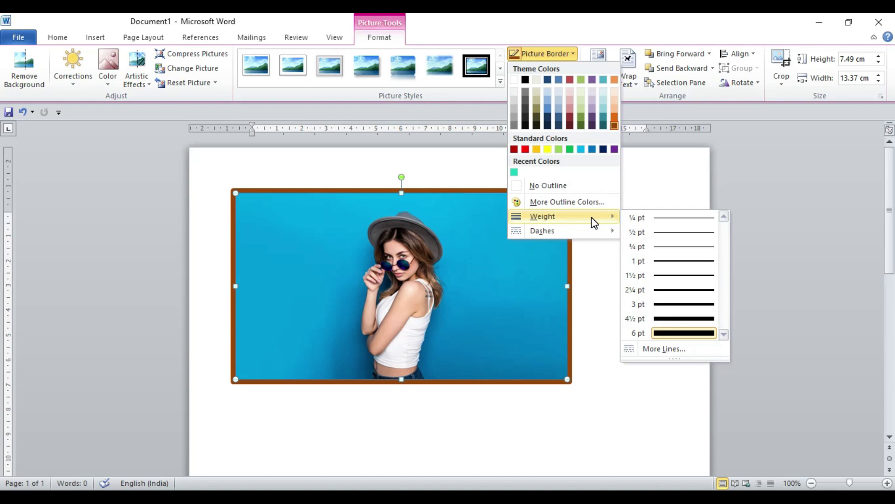
# - Make the dark orange border a square-dot dashed line and nudge the photo down and right
pyautogui.click(680, 351)
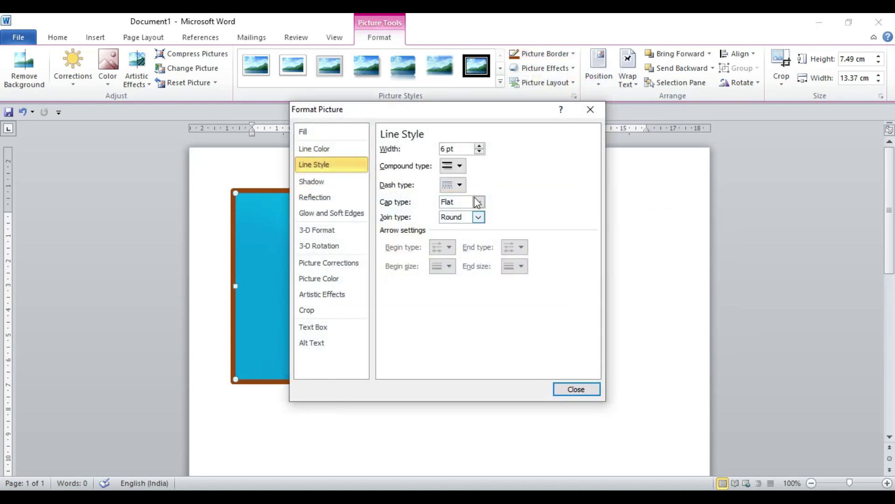
pyautogui.click(590, 110)
pyautogui.click(573, 53)
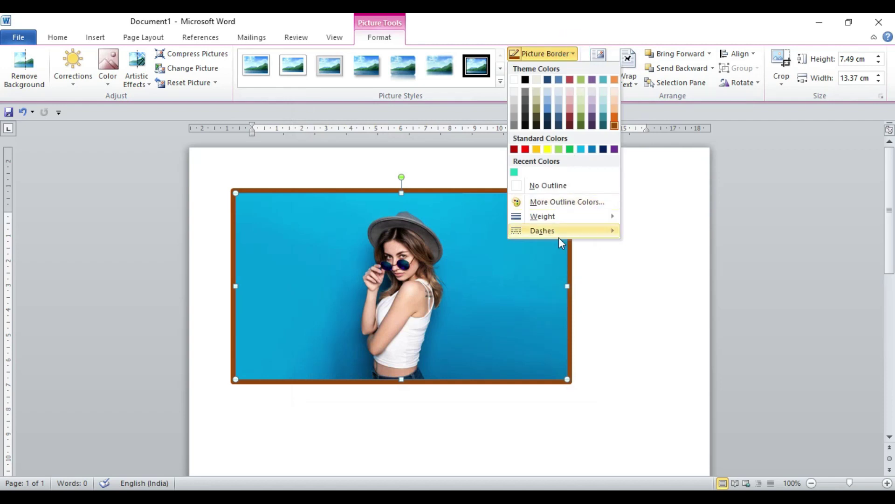
pyautogui.moveTo(542, 231)
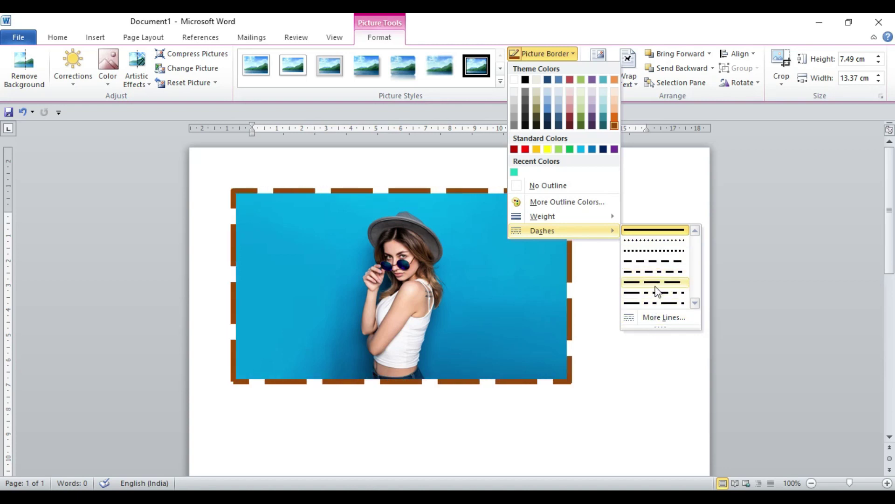
pyautogui.click(655, 250)
pyautogui.click(650, 382)
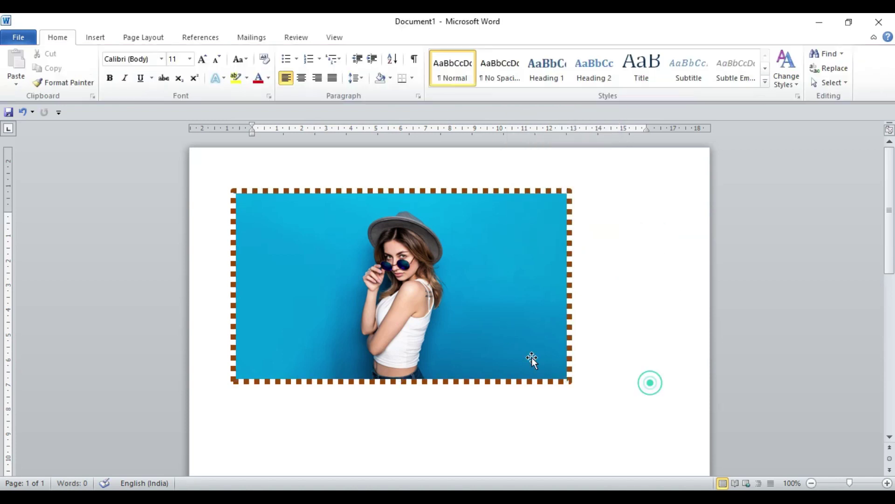
pyautogui.moveTo(531, 357); pyautogui.dragTo(547, 368)
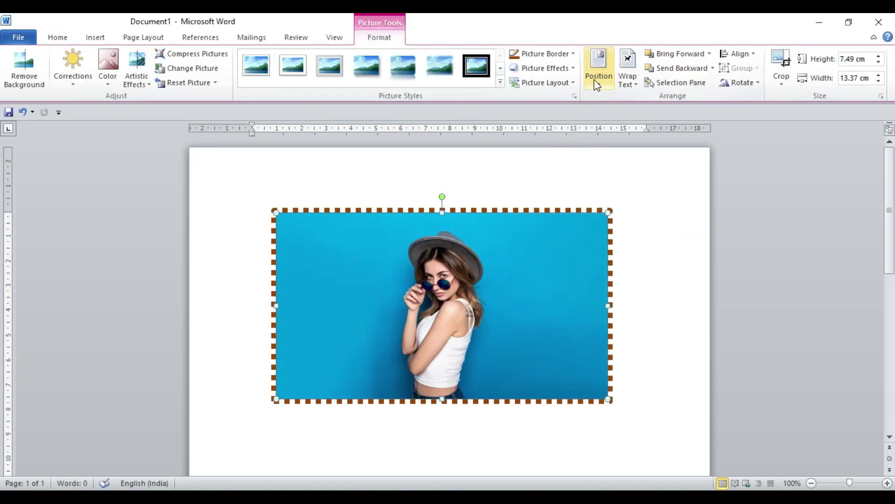
pyautogui.click(573, 55)
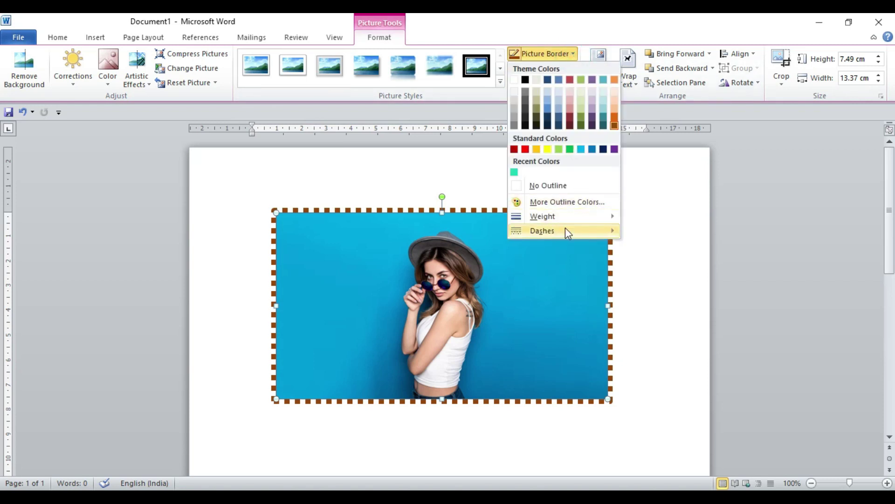
# - In the Format Picture line settings, widen the border to 7.75 pt, moving the photo up-right
pyautogui.click(673, 322)
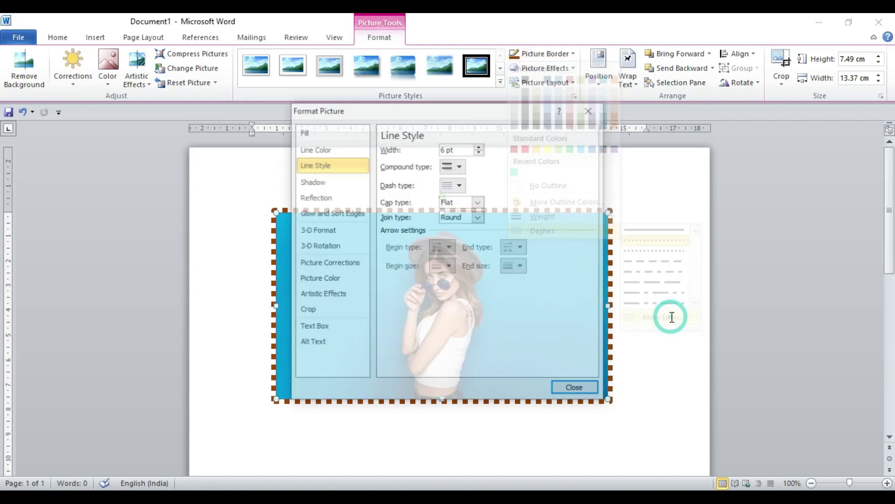
pyautogui.moveTo(401, 110); pyautogui.dragTo(187, 149)
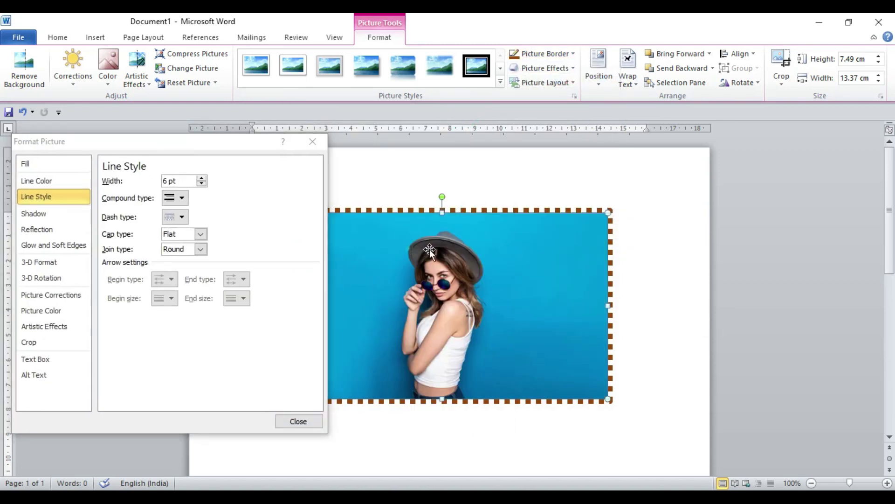
pyautogui.moveTo(494, 247); pyautogui.dragTo(565, 224)
pyautogui.moveTo(268, 149); pyautogui.dragTo(301, 151)
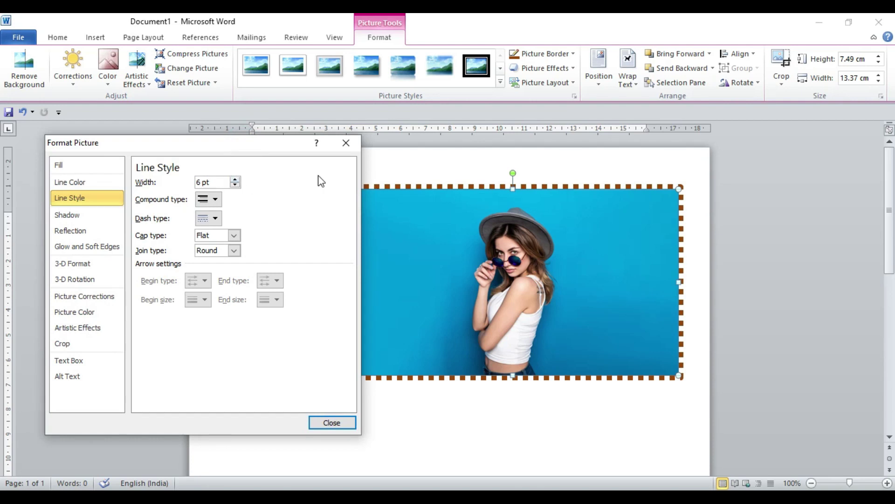
pyautogui.click(235, 180)
pyautogui.click(235, 180)
pyautogui.click(235, 180)
pyautogui.click(236, 180)
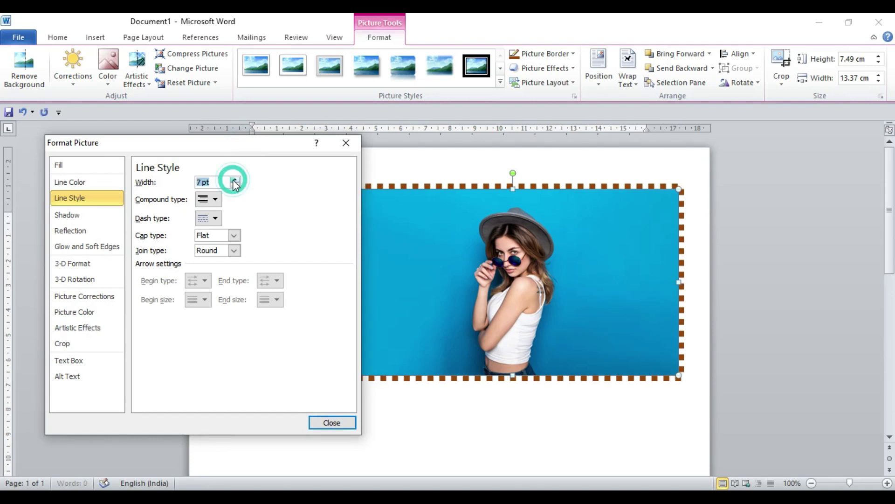
pyautogui.click(235, 180)
pyautogui.click(236, 180)
pyautogui.click(235, 180)
pyautogui.click(235, 180)
pyautogui.click(235, 180)
pyautogui.click(236, 180)
pyautogui.click(236, 184)
pyautogui.click(236, 185)
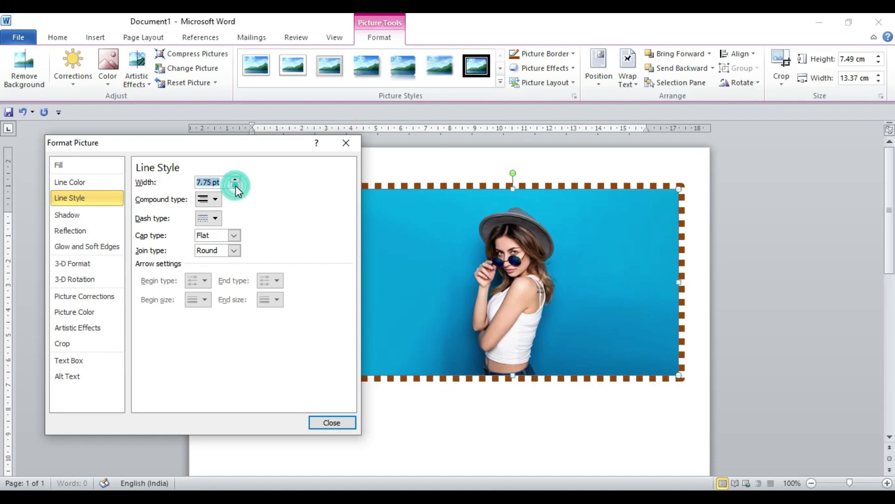
# - Set the border weight to 2¼ pt and make it a solid line
pyautogui.click(215, 199)
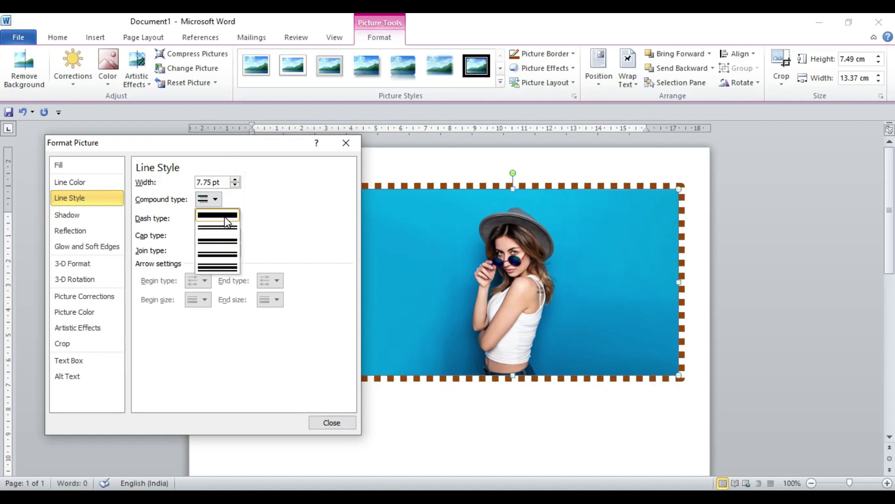
pyautogui.click(281, 202)
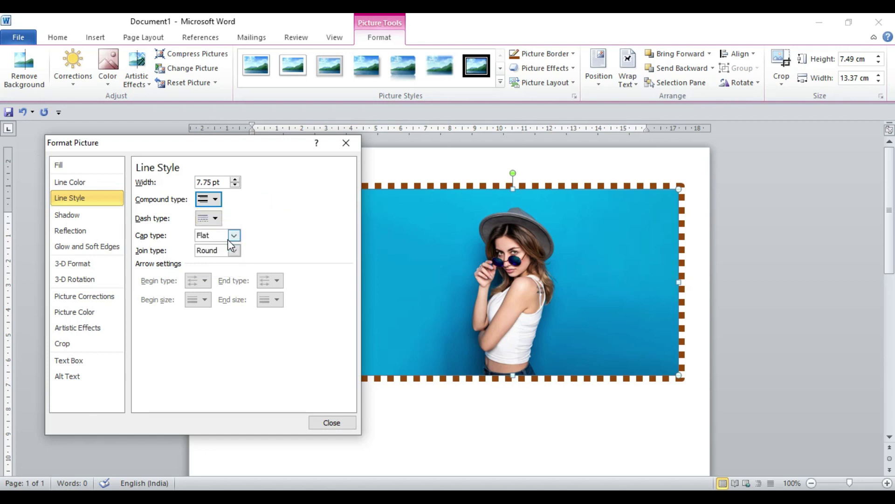
pyautogui.click(347, 420)
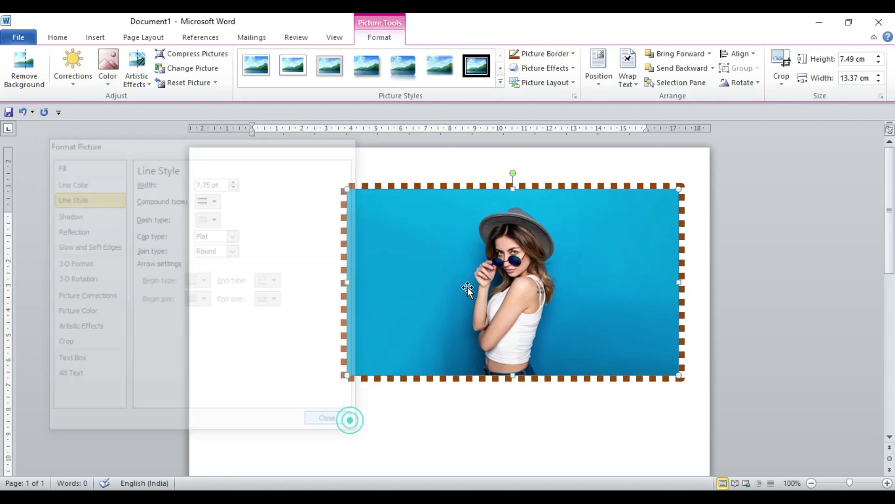
pyautogui.click(572, 54)
pyautogui.moveTo(543, 217)
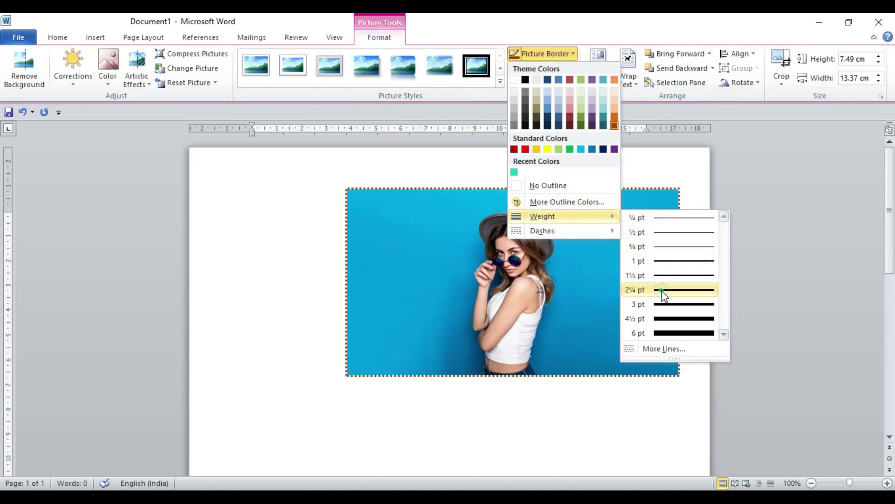
pyautogui.click(659, 290)
pyautogui.click(573, 82)
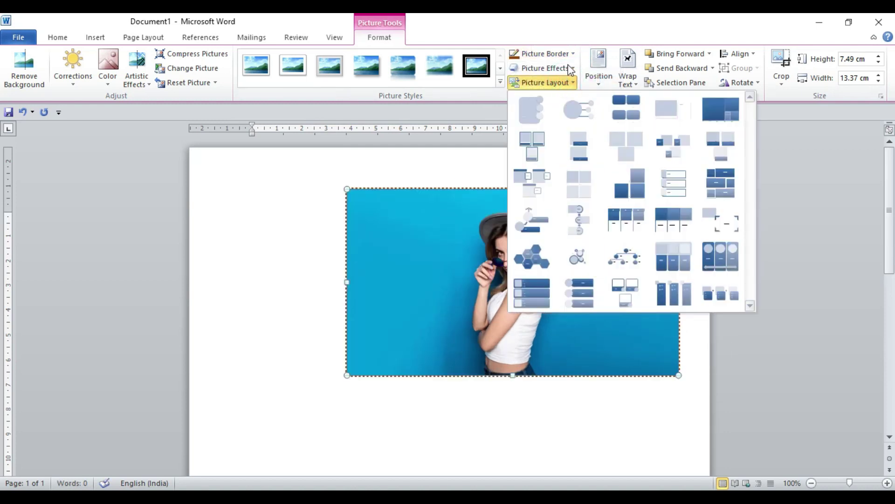
pyautogui.click(550, 54)
pyautogui.moveTo(542, 231)
pyautogui.click(636, 229)
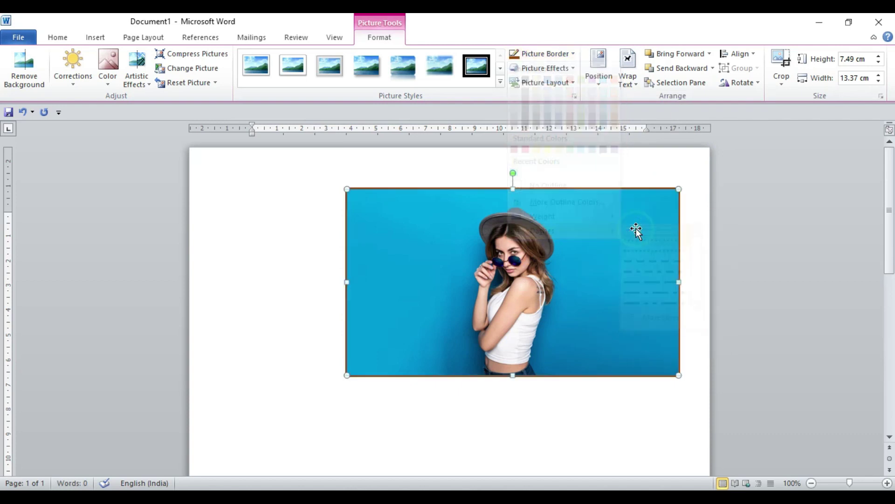
# - Widen the solid border to 7 pt in the Format Picture line settings
pyautogui.click(573, 55)
pyautogui.moveTo(542, 231)
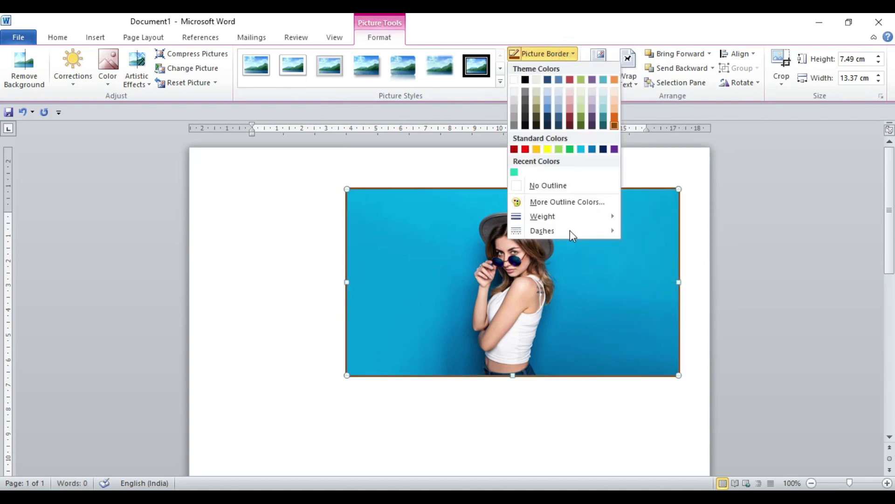
pyautogui.click(662, 317)
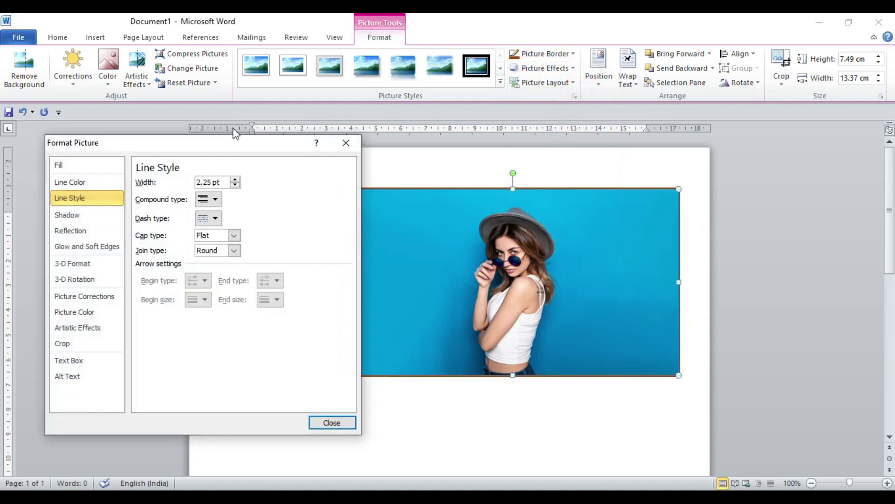
pyautogui.moveTo(239, 140); pyautogui.dragTo(210, 142)
pyautogui.click(205, 182)
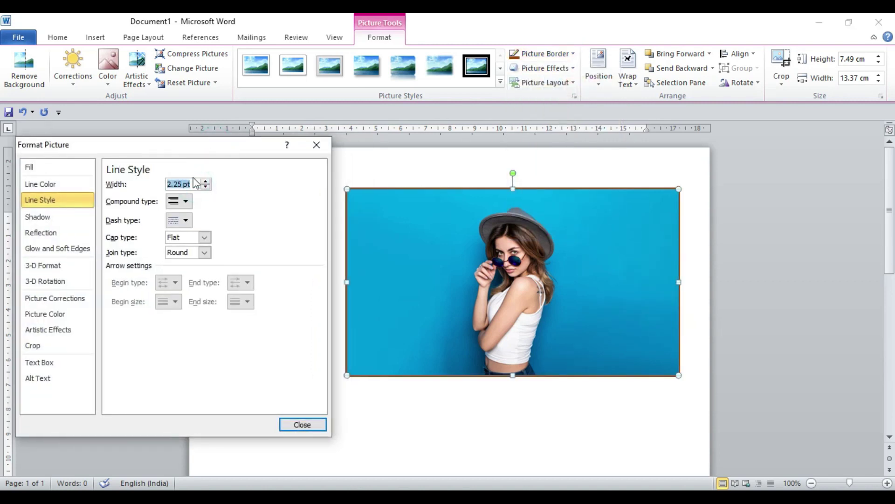
pyautogui.click(205, 181)
pyautogui.click(206, 181)
pyautogui.click(206, 182)
pyautogui.click(206, 181)
pyautogui.click(206, 181)
pyautogui.click(206, 181)
pyautogui.click(205, 181)
pyautogui.click(205, 182)
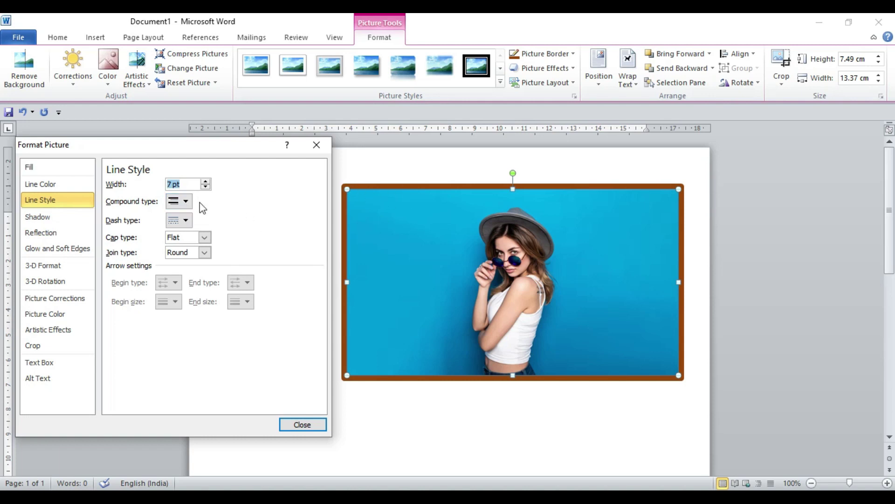
pyautogui.click(185, 201)
# - Change the border's compound type to a triple line, after trying double
pyautogui.click(189, 233)
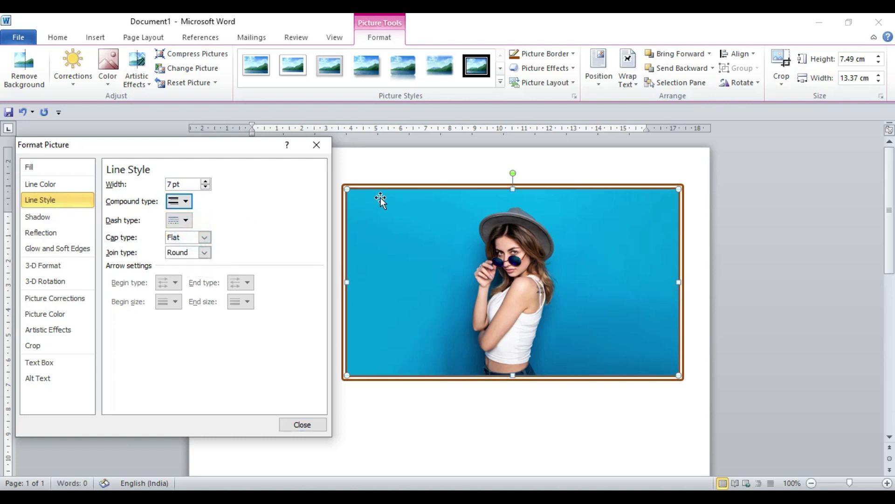
pyautogui.click(185, 201)
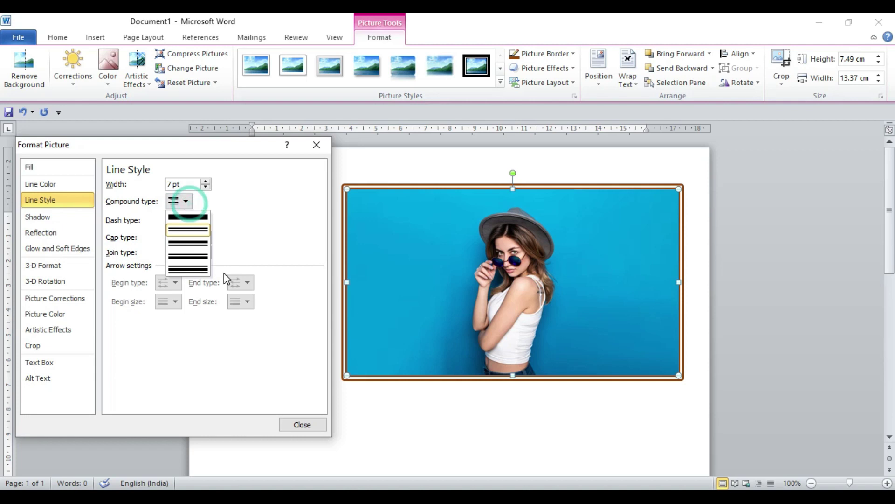
pyautogui.click(197, 270)
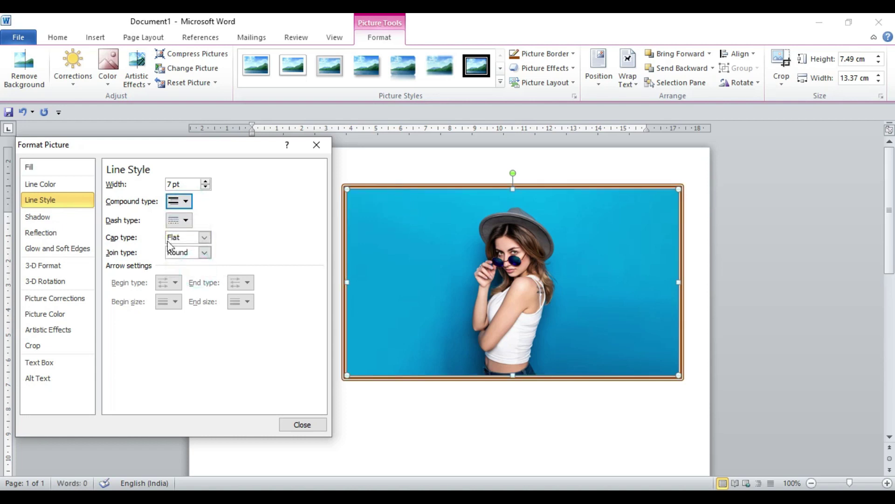
pyautogui.click(186, 198)
pyautogui.click(246, 217)
# - Set the border's dash type to dash-dot, after trying dashed and long dashes
pyautogui.click(186, 220)
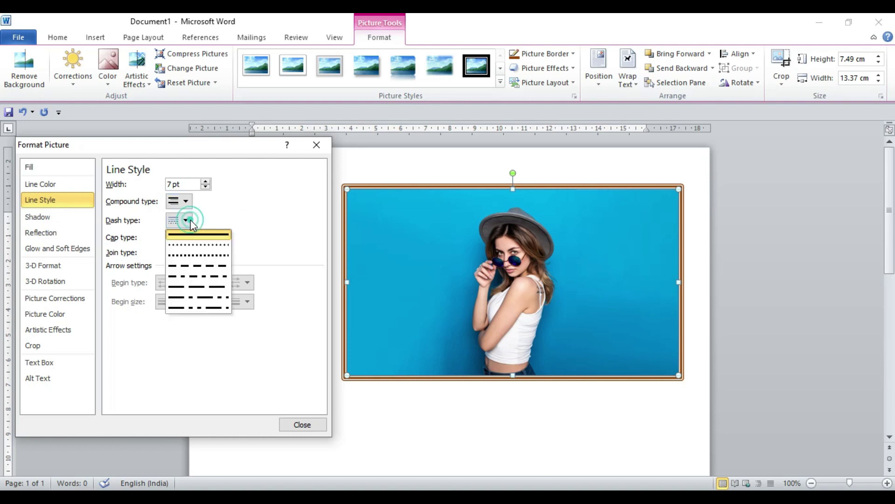
pyautogui.click(207, 272)
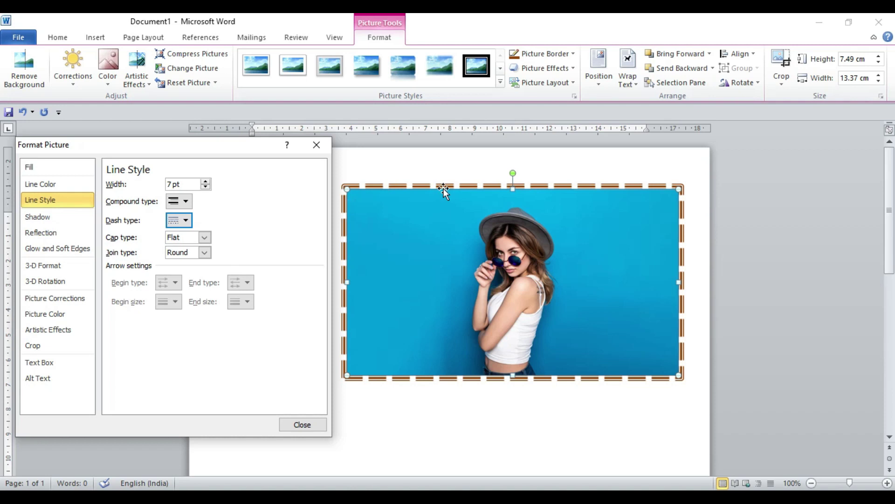
pyautogui.click(186, 220)
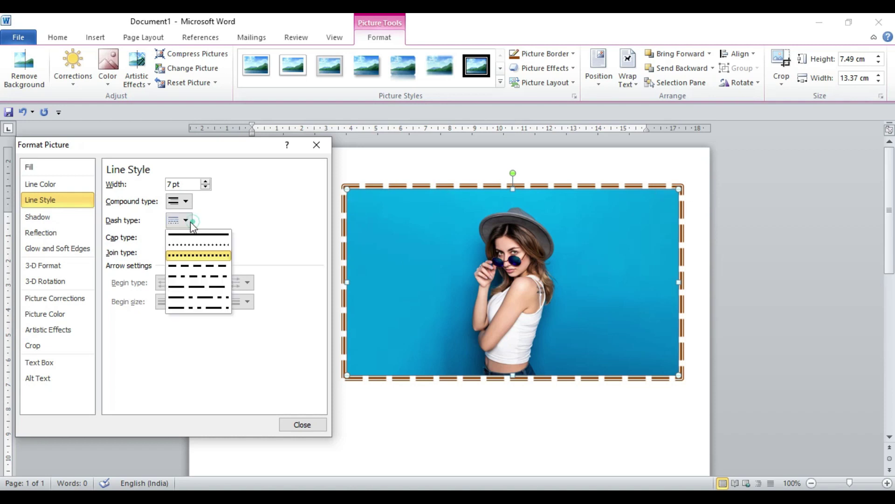
pyautogui.click(199, 288)
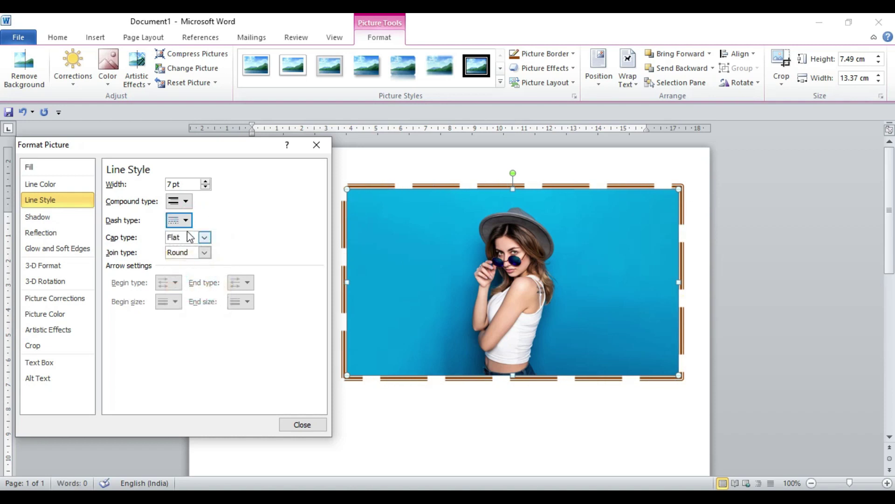
pyautogui.click(185, 220)
pyautogui.click(194, 309)
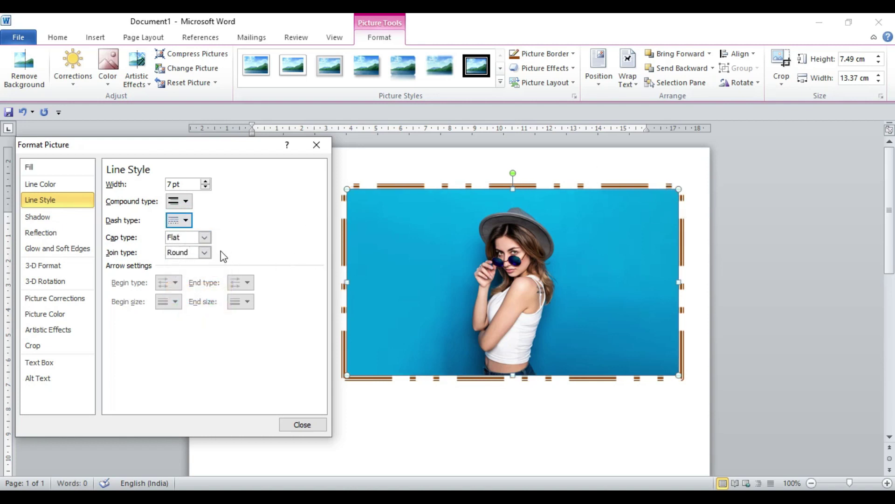
# - Set the border's cap type to Square, after trying Round and Flat
pyautogui.click(205, 238)
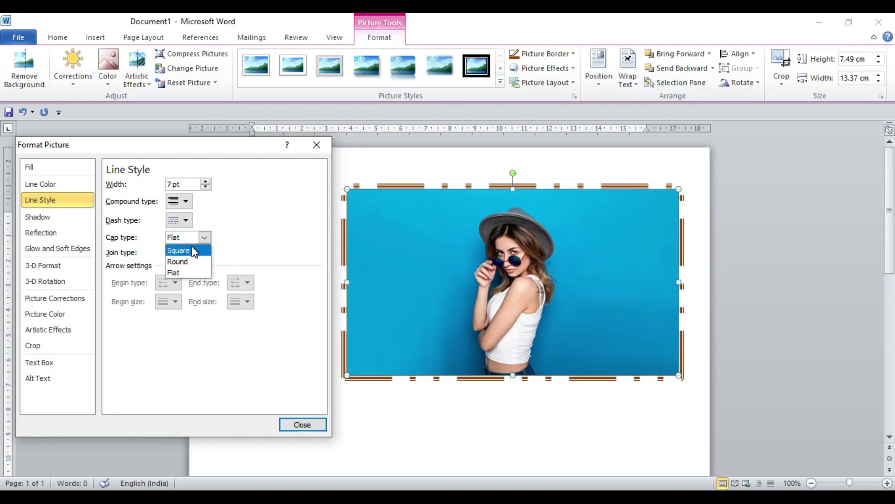
pyautogui.click(193, 262)
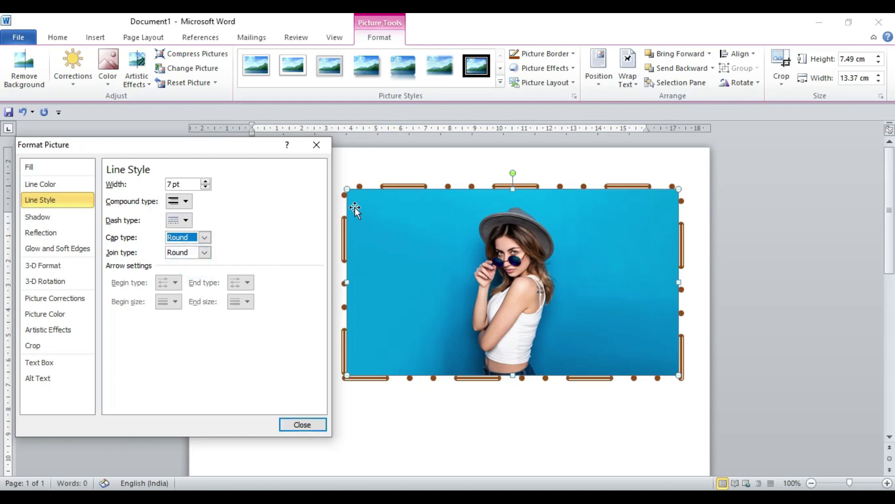
pyautogui.click(205, 238)
pyautogui.click(194, 270)
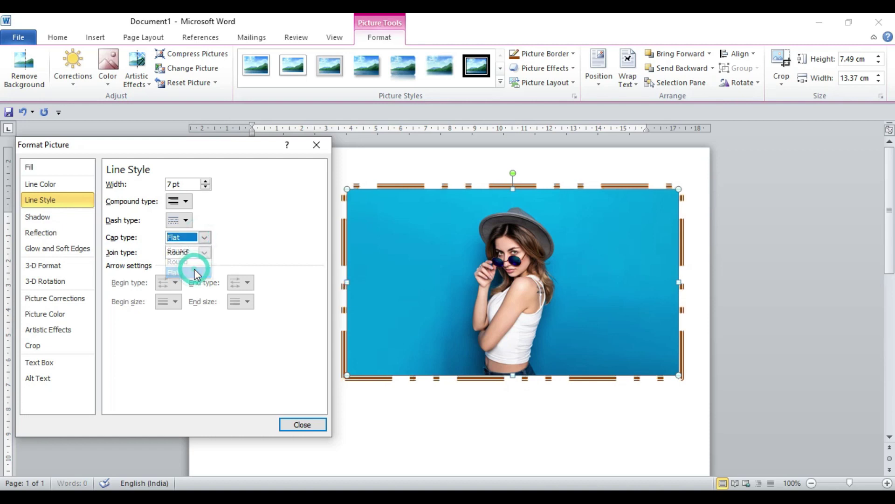
pyautogui.click(204, 238)
pyautogui.click(184, 254)
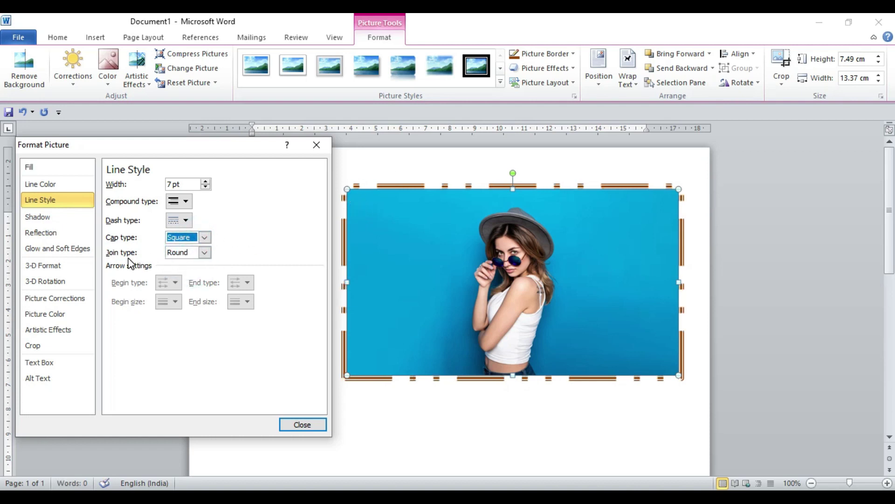
# - Set the border's join type to Miter and close Format Picture
pyautogui.click(204, 252)
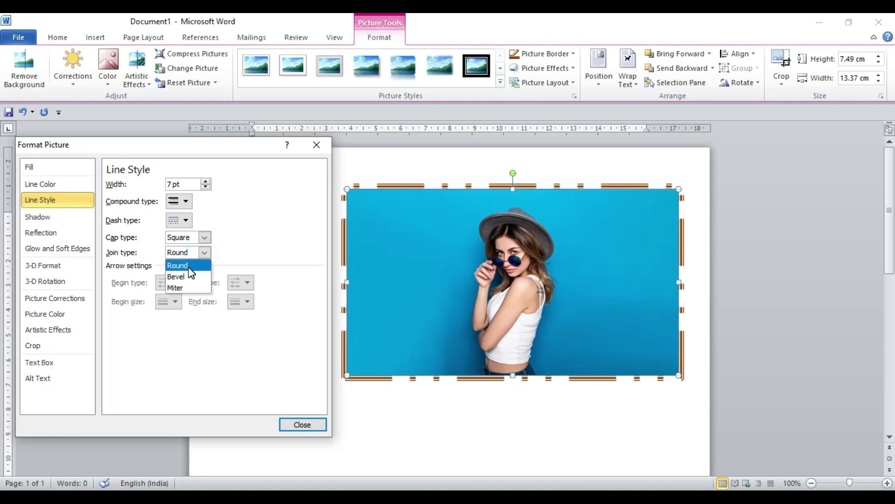
pyautogui.click(196, 257)
pyautogui.click(180, 287)
pyautogui.click(192, 254)
pyautogui.click(236, 234)
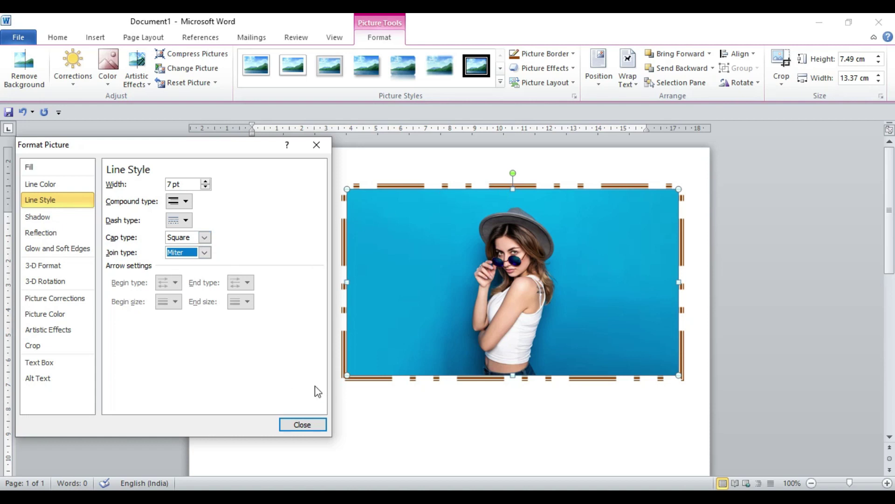
pyautogui.click(302, 424)
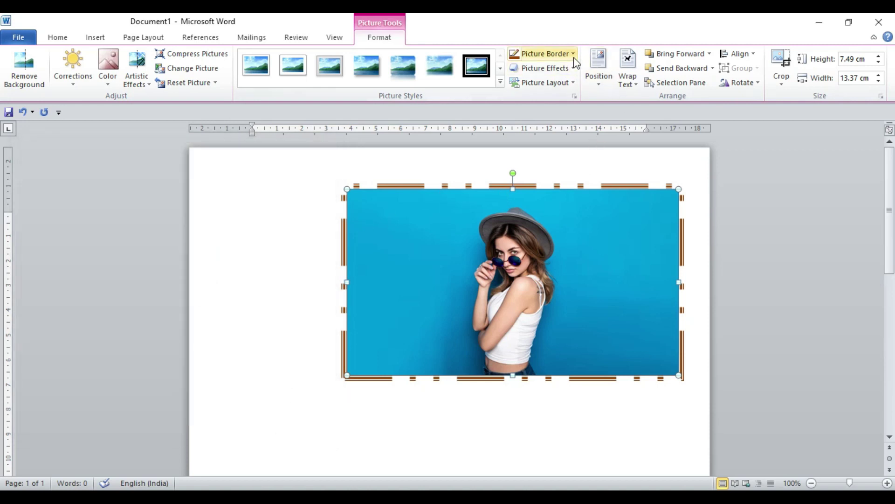
# - Give the photo the Preset 12 3-D effect, move it left, and open 3-D Format settings
pyautogui.click(574, 55)
pyautogui.click(554, 30)
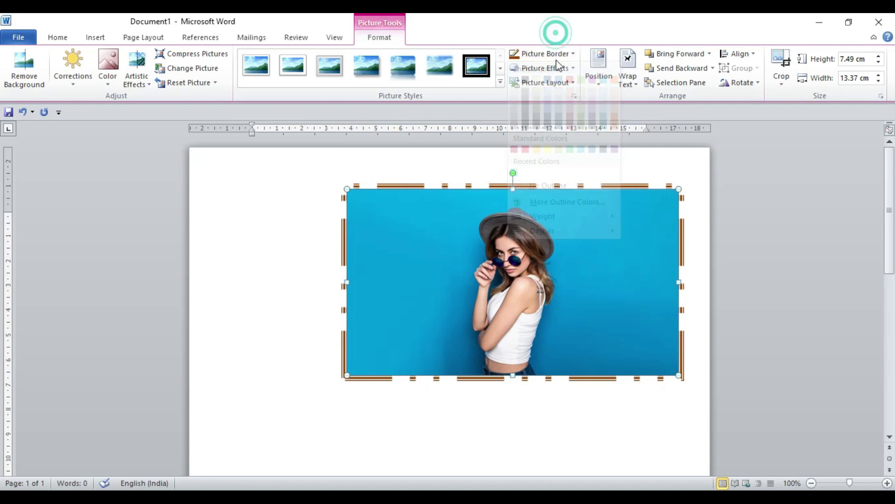
pyautogui.click(565, 68)
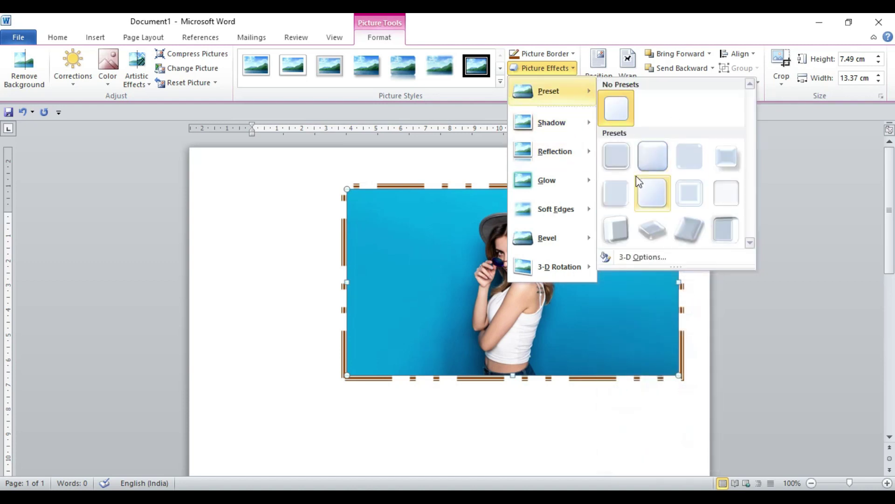
pyautogui.moveTo(549, 91)
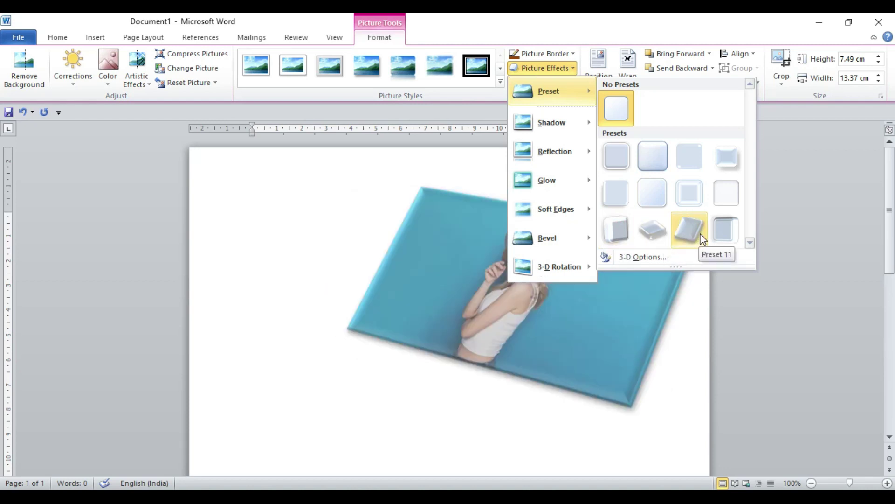
pyautogui.click(722, 232)
pyautogui.moveTo(576, 330); pyautogui.dragTo(444, 334)
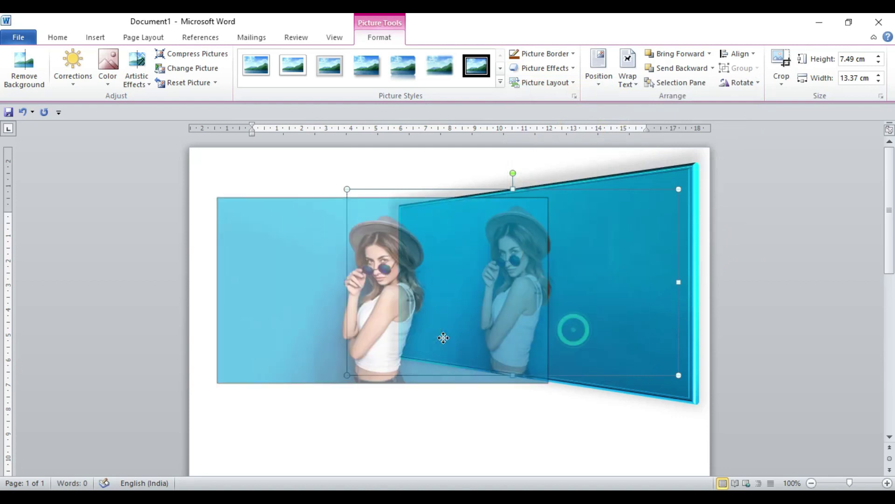
pyautogui.click(574, 70)
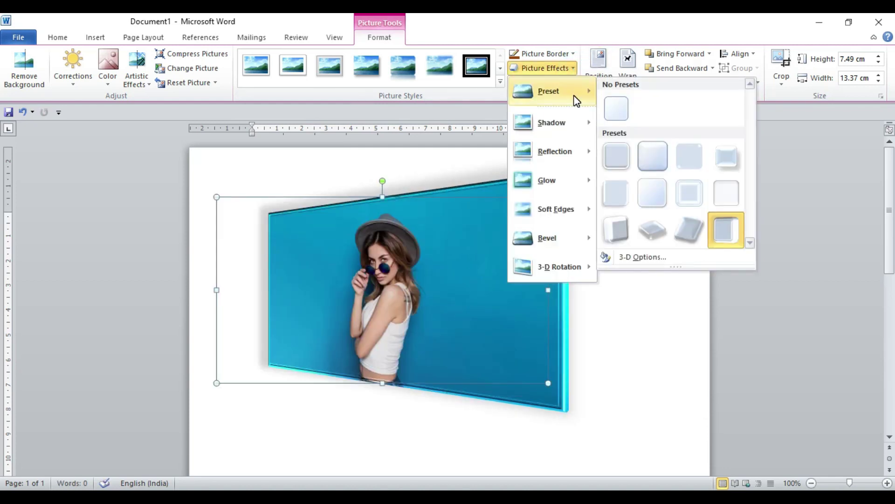
pyautogui.click(661, 257)
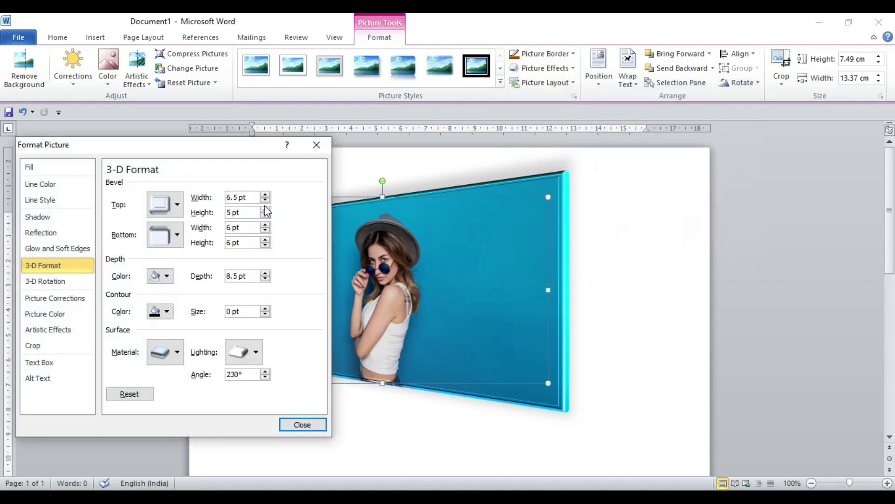
# - Set the top bevel to 11.5 pt width and 11 pt height
pyautogui.moveTo(217, 145); pyautogui.dragTo(760, 132)
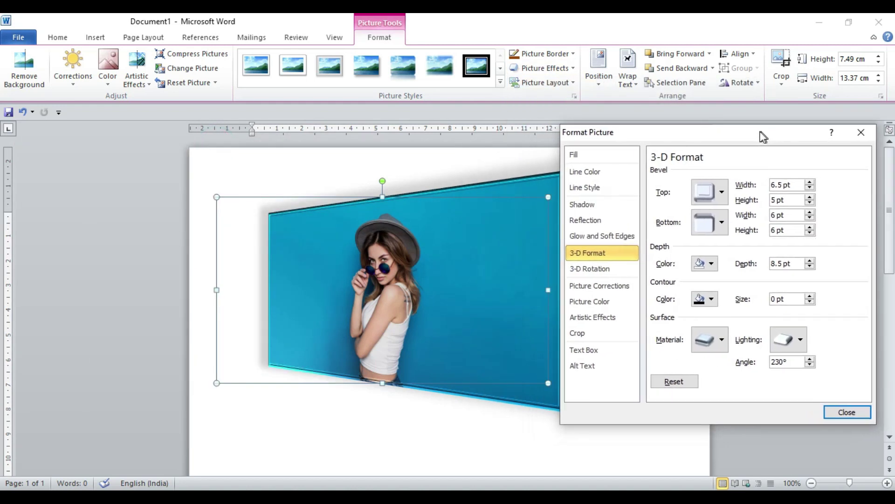
pyautogui.click(808, 183)
pyautogui.click(808, 182)
pyautogui.click(808, 182)
pyautogui.moveTo(774, 132)
pyautogui.mouseDown()
pyautogui.moveTo(228, 226)
pyautogui.moveTo(213, 162)
pyautogui.mouseUp()
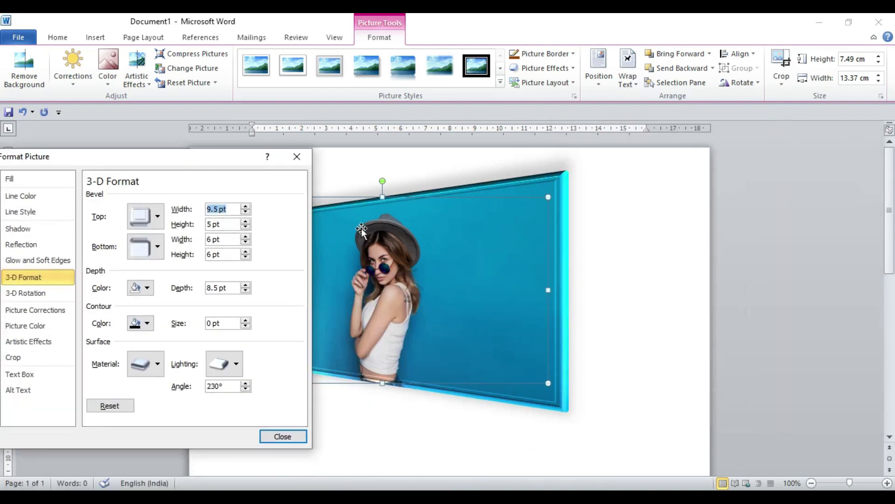
pyautogui.click(245, 206)
pyautogui.click(245, 206)
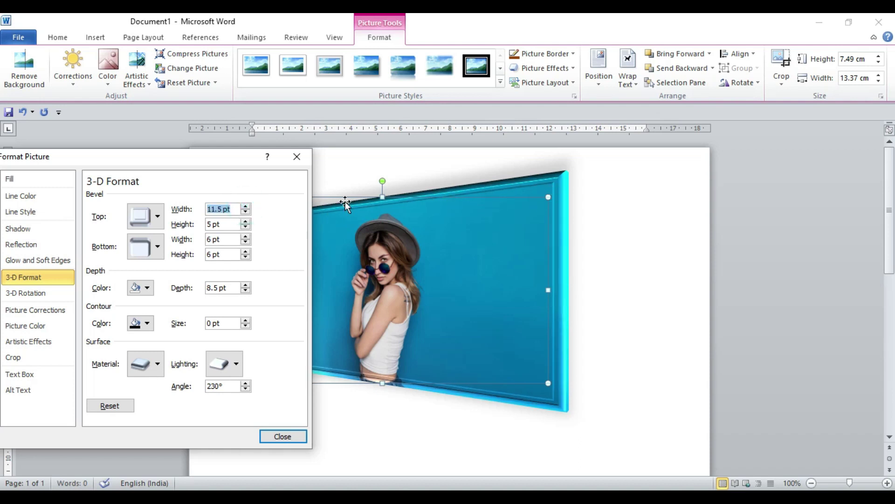
pyautogui.click(246, 221)
pyautogui.click(246, 222)
pyautogui.click(246, 221)
pyautogui.click(246, 222)
pyautogui.click(245, 221)
pyautogui.click(245, 222)
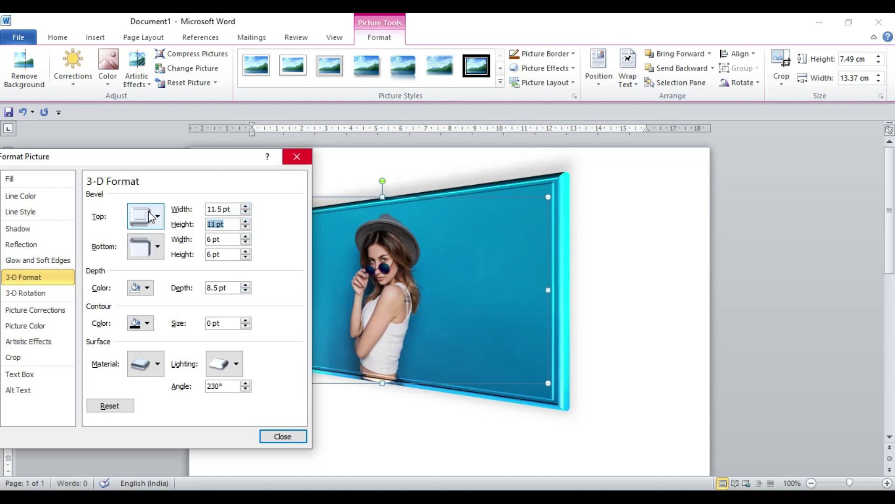
# - Set the bottom bevel to 11 pt width and 4 pt height
pyautogui.click(245, 237)
pyautogui.click(246, 236)
pyautogui.click(245, 237)
pyautogui.click(245, 236)
pyautogui.click(245, 257)
pyautogui.click(245, 257)
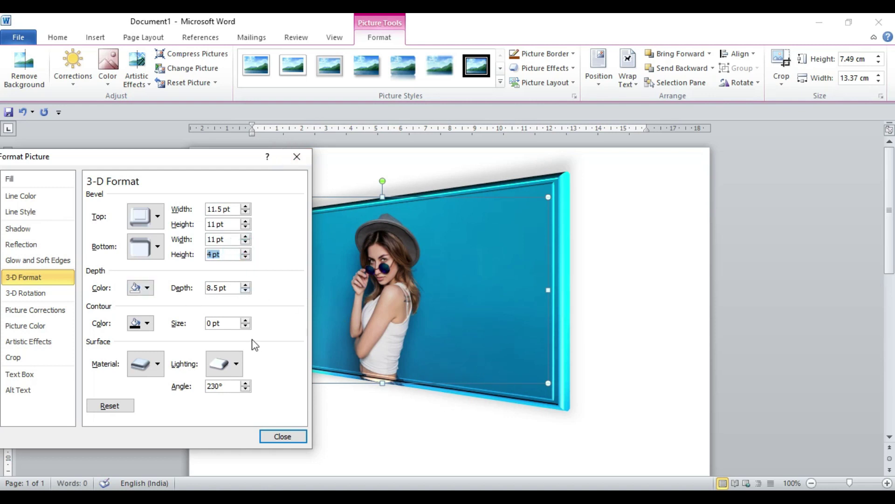
pyautogui.click(148, 287)
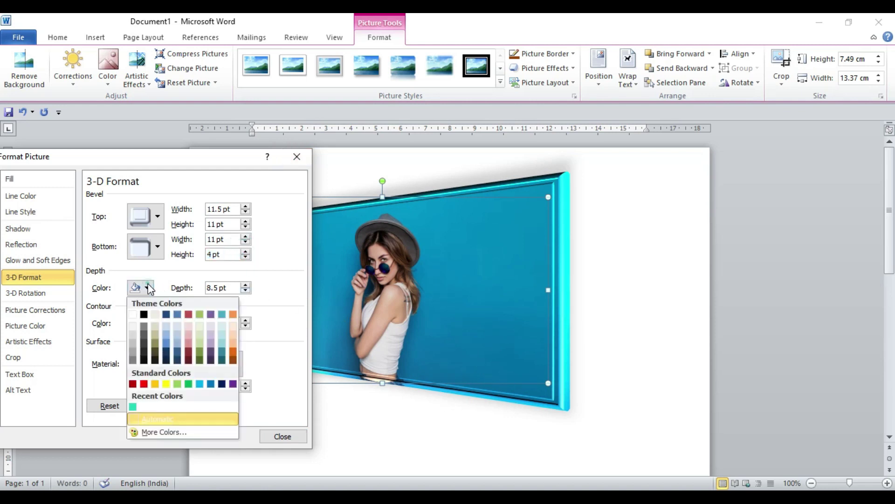
# - Set the 3-D depth colour to dark and the 1 pt contour colour to black
pyautogui.click(148, 383)
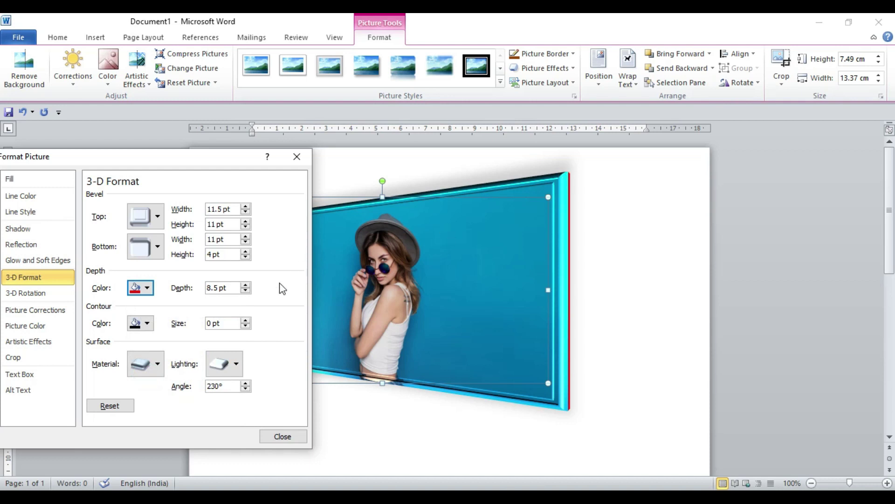
pyautogui.click(148, 288)
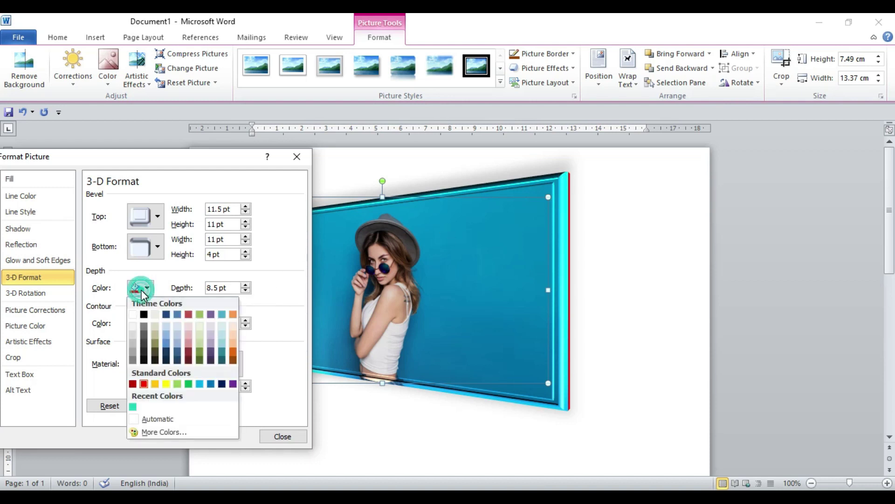
pyautogui.click(142, 315)
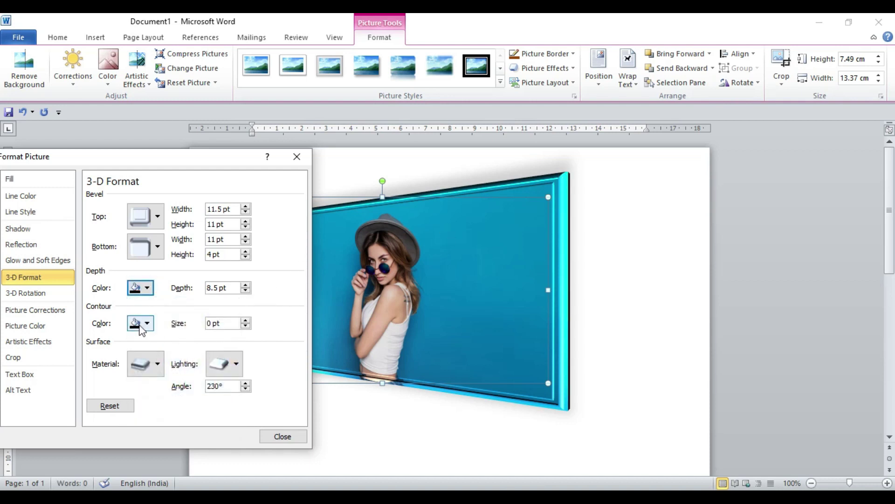
pyautogui.click(148, 324)
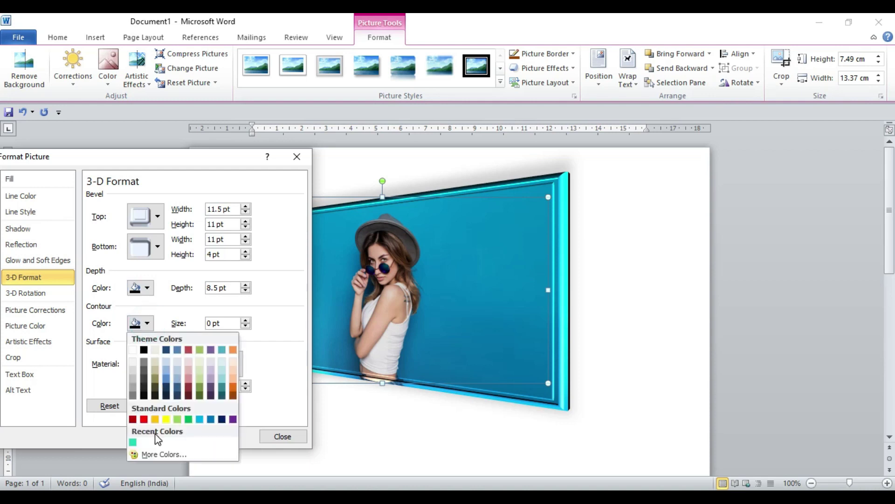
pyautogui.click(144, 419)
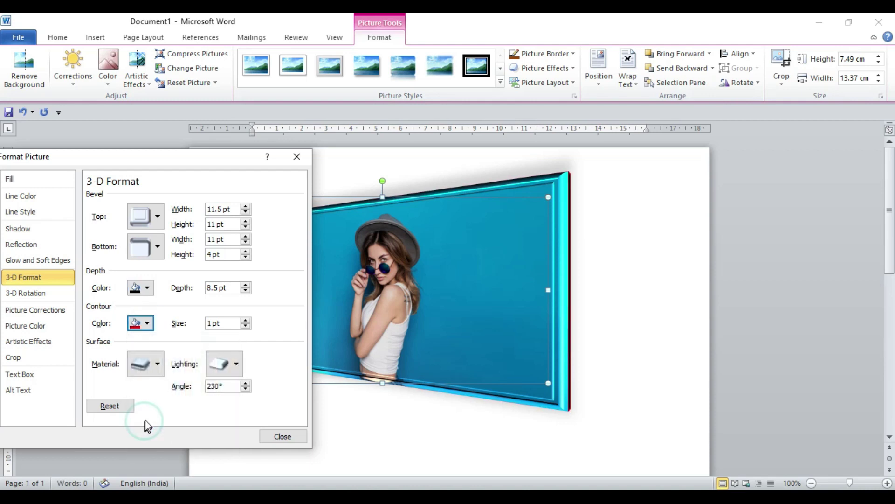
pyautogui.click(142, 323)
pyautogui.click(144, 350)
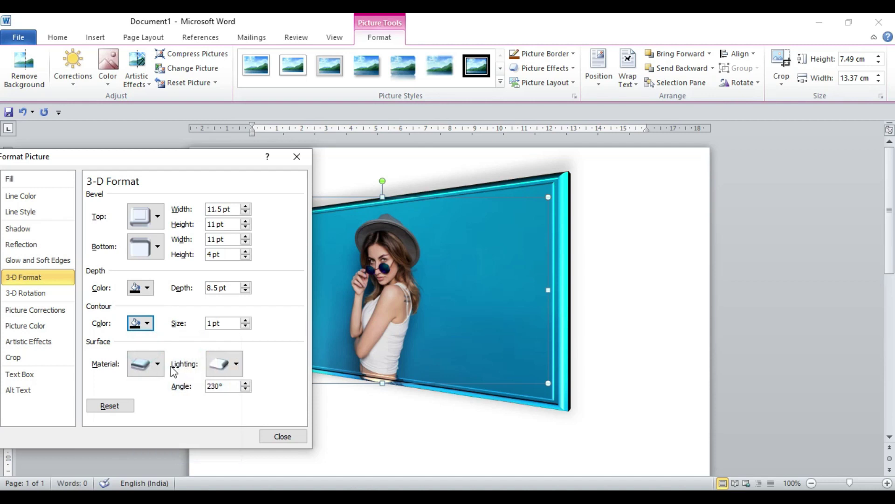
# - Apply a darker special-effect material and a special lighting preset to the frame
pyautogui.click(164, 366)
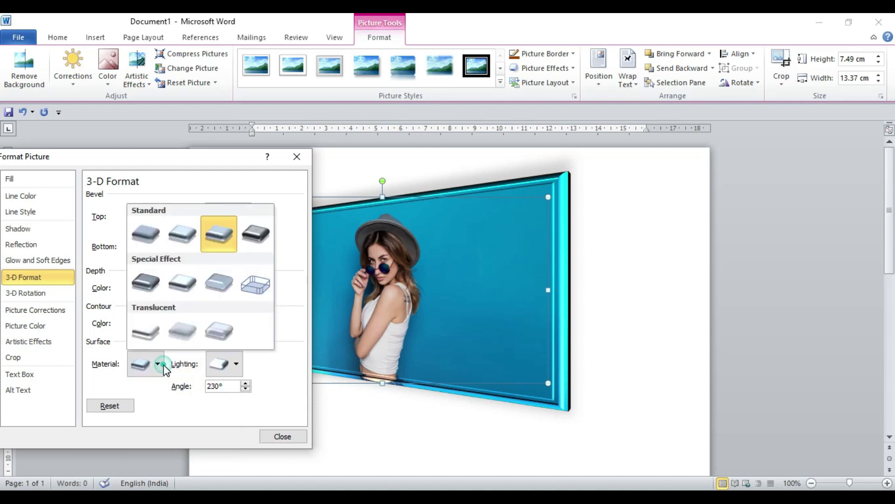
pyautogui.click(182, 233)
pyautogui.click(154, 369)
pyautogui.click(149, 332)
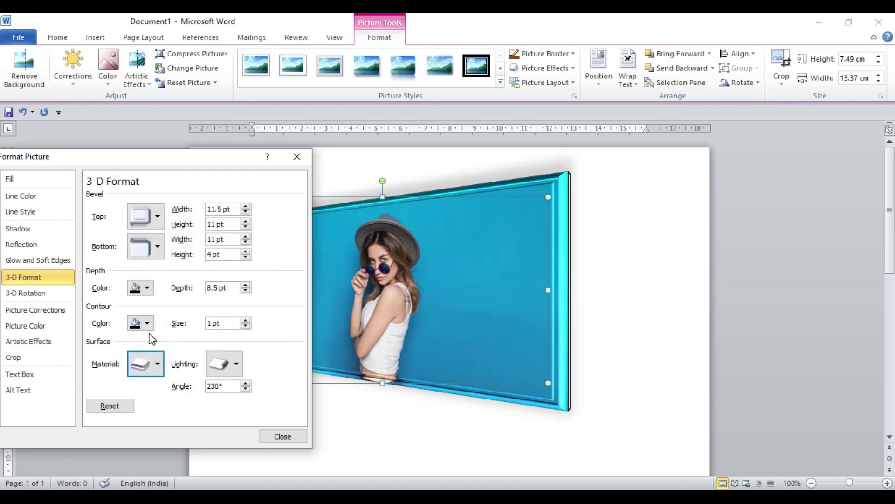
pyautogui.click(157, 365)
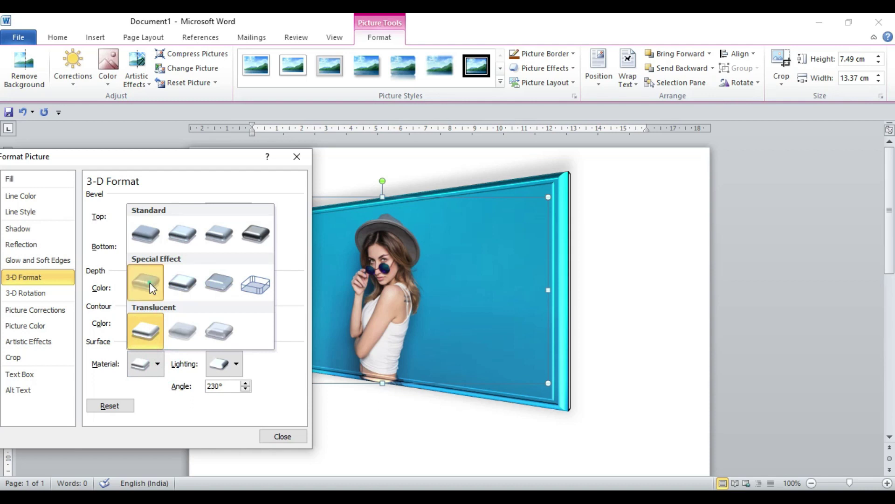
pyautogui.click(150, 285)
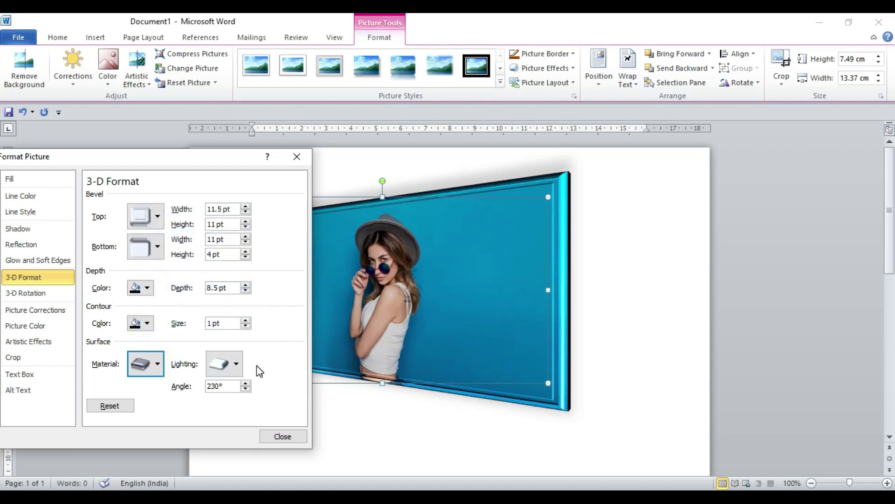
pyautogui.click(236, 365)
pyautogui.click(261, 331)
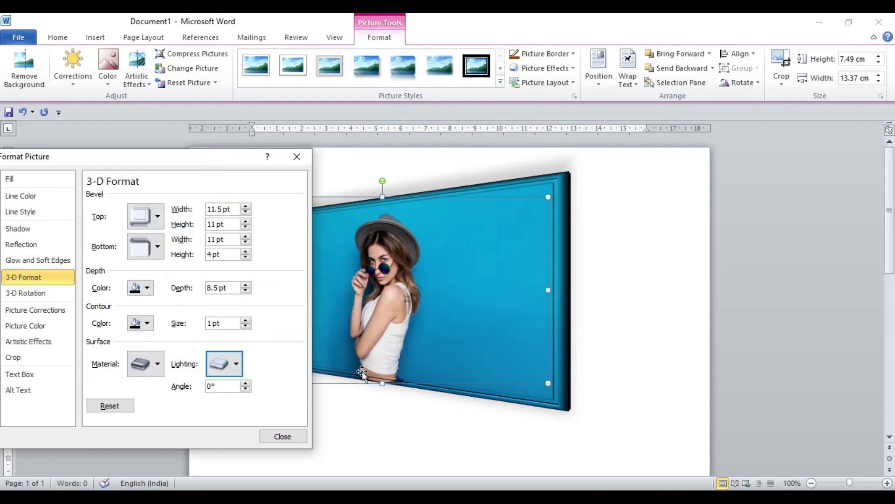
# - Try several lighting presets (warm, cool and neutral) on the 3-D photo
pyautogui.click(233, 365)
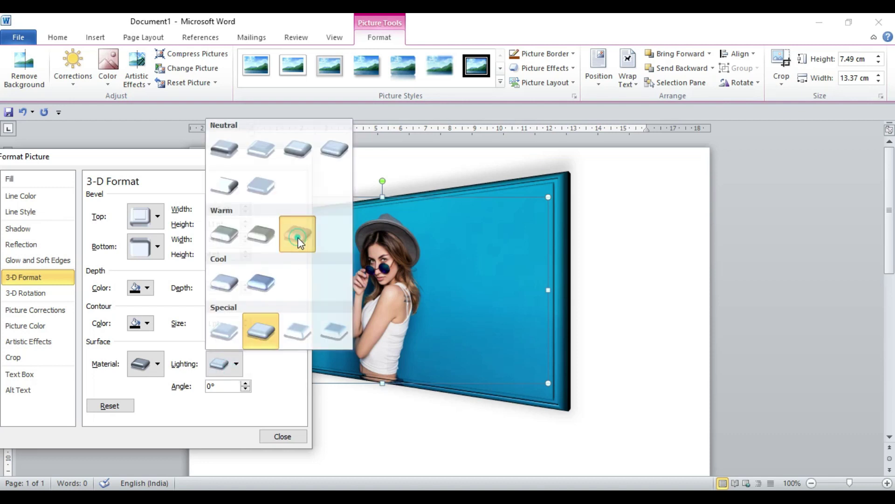
pyautogui.click(298, 239)
pyautogui.click(238, 366)
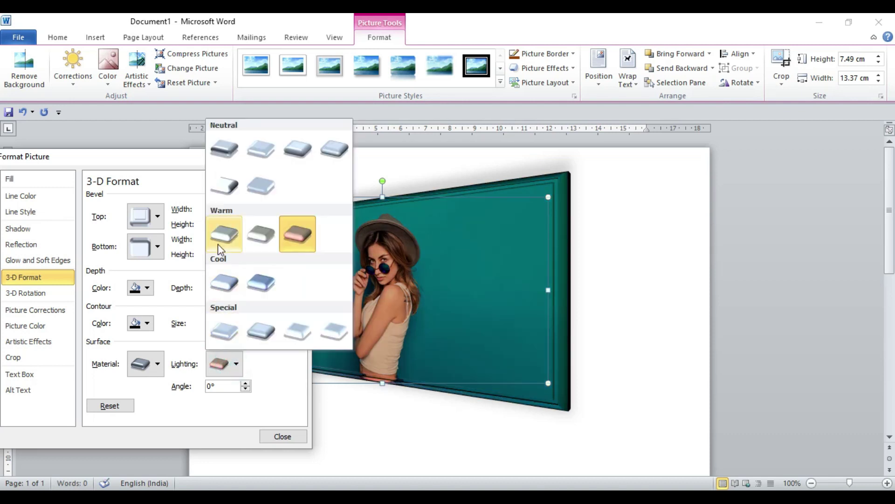
pyautogui.click(221, 231)
pyautogui.click(237, 361)
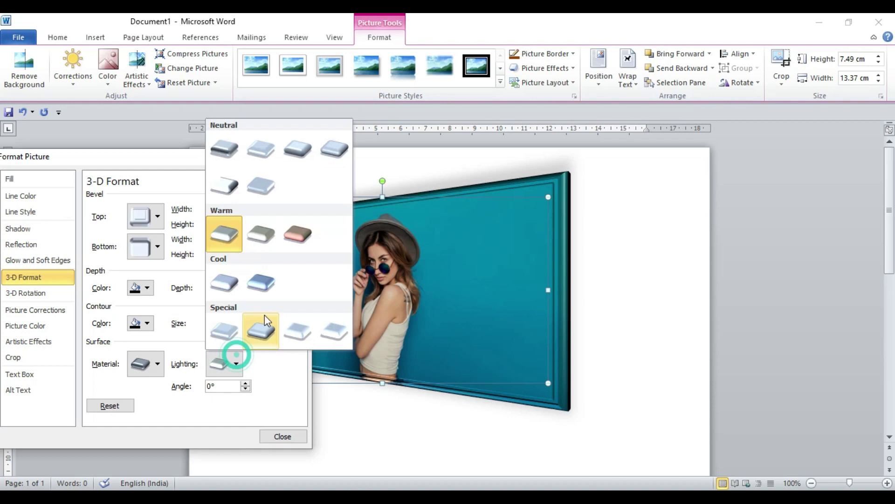
pyautogui.click(339, 150)
pyautogui.click(233, 364)
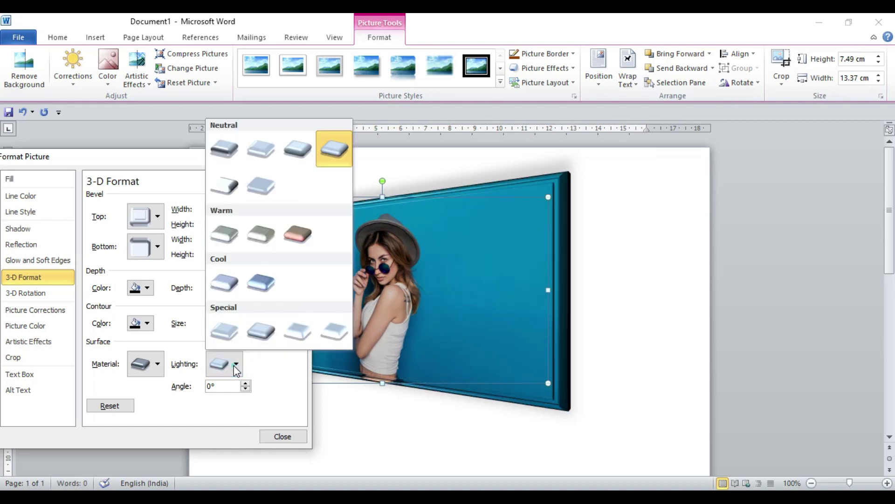
pyautogui.click(257, 149)
pyautogui.click(202, 168)
# - Reset the 3-D formatting so the photo is flat and close Format Picture
pyautogui.moveTo(189, 158); pyautogui.dragTo(276, 134)
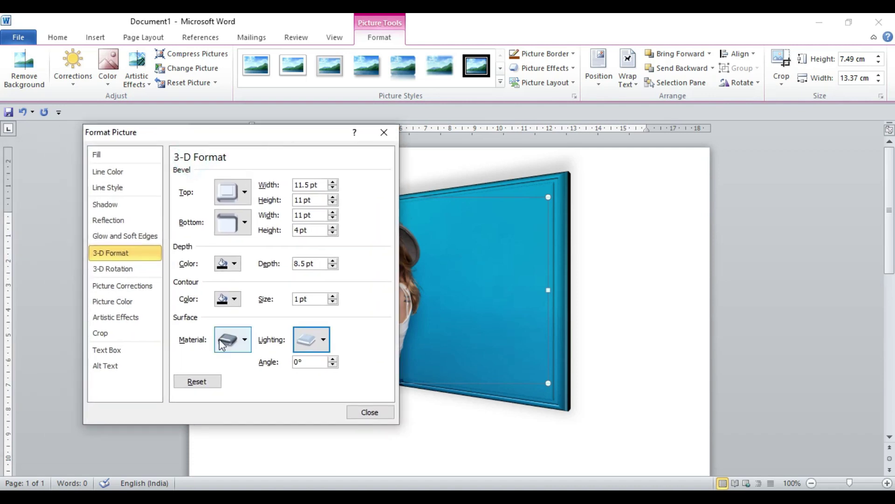
pyautogui.click(198, 381)
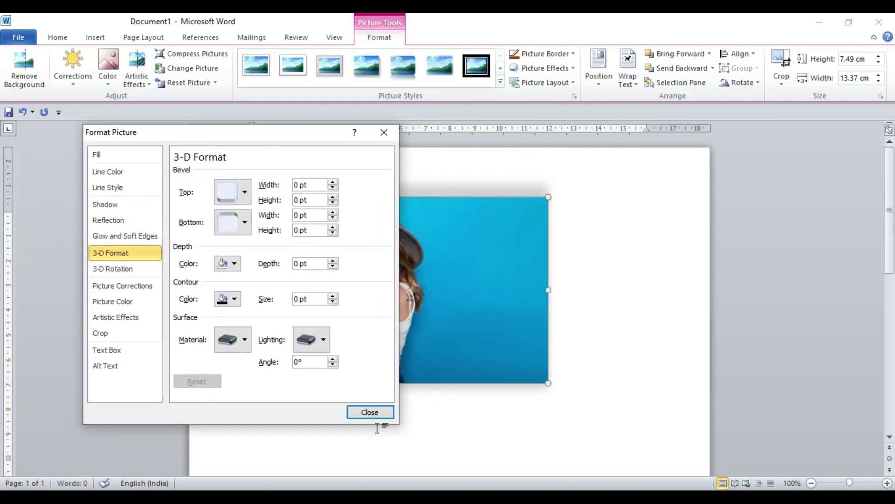
pyautogui.click(370, 412)
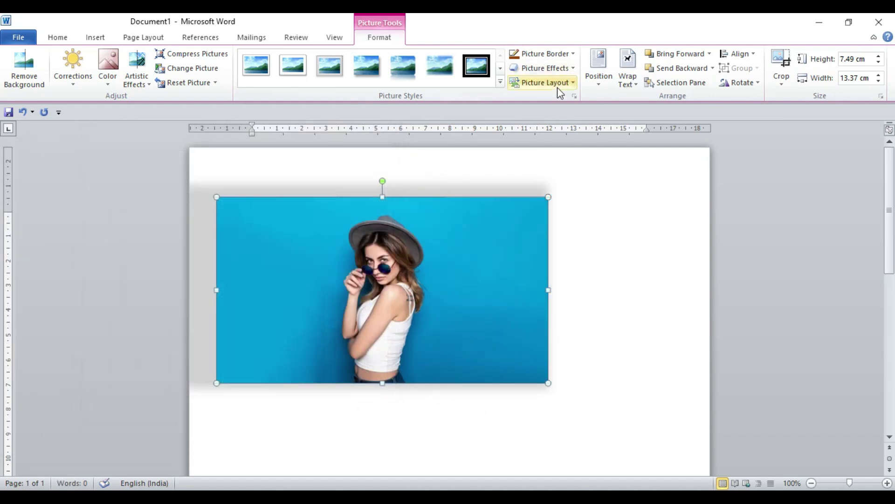
pyautogui.click(572, 69)
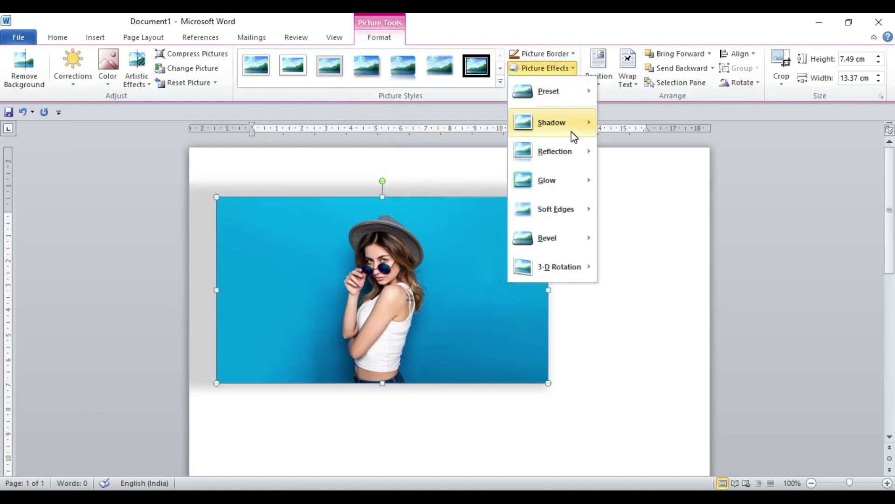
pyautogui.moveTo(552, 122)
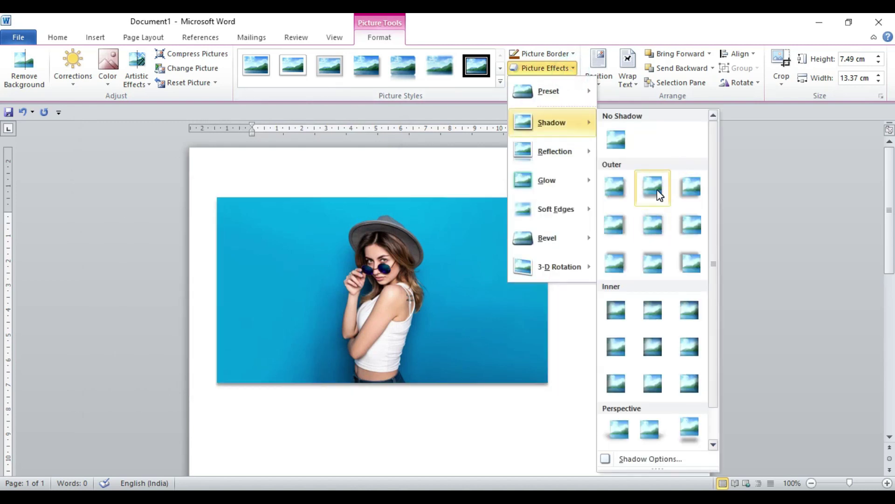
# - Apply an outer shadow tuned to 104% size, 28 pt blur, 185° angle, 93 pt distance
pyautogui.click(656, 190)
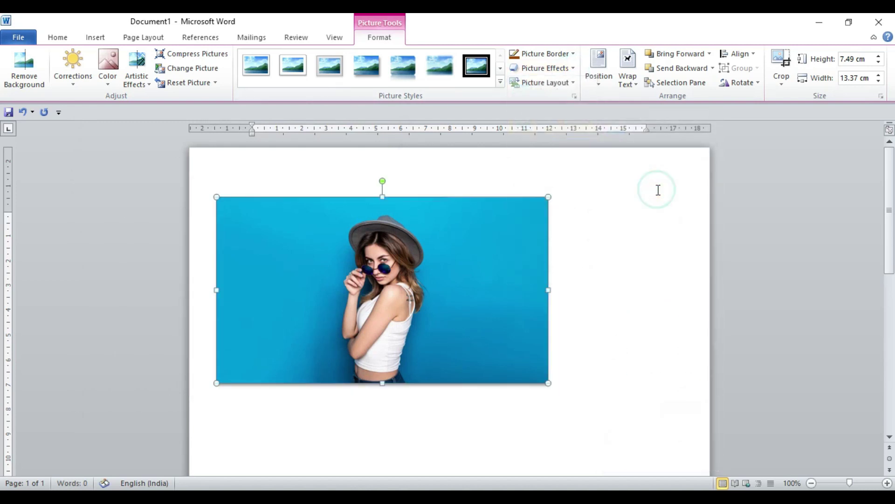
pyautogui.click(557, 69)
pyautogui.moveTo(555, 151)
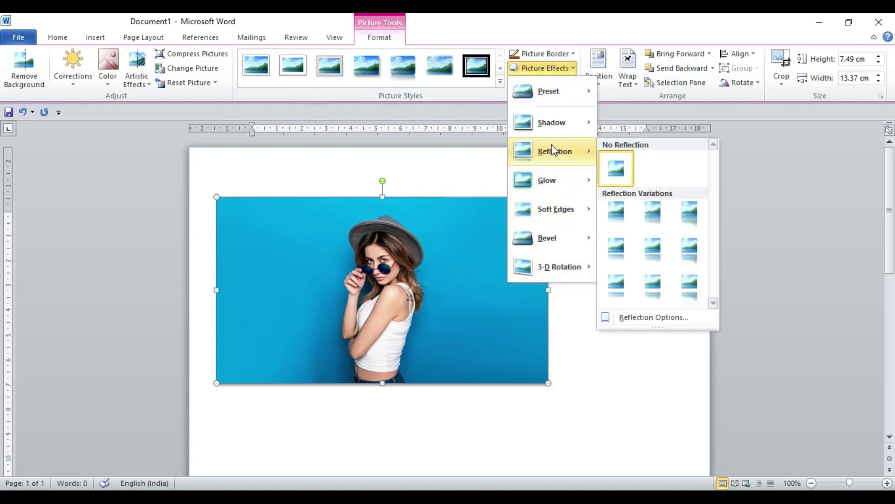
pyautogui.moveTo(558, 267)
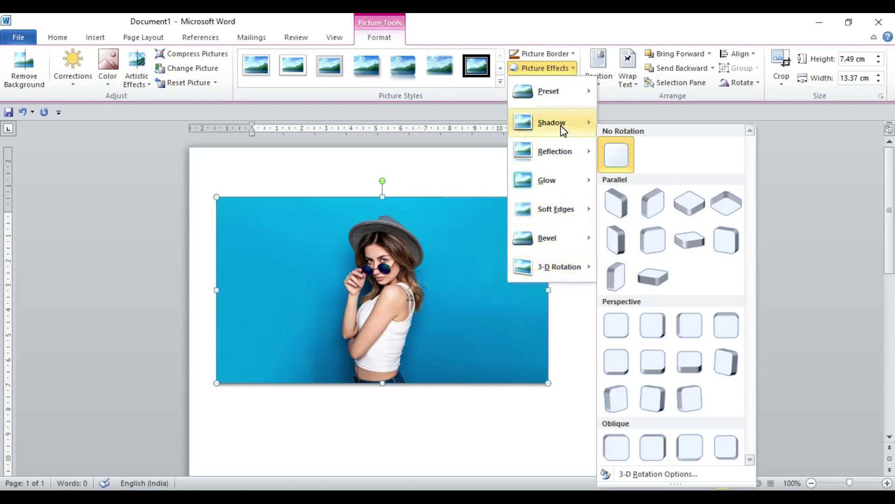
pyautogui.moveTo(552, 122)
pyautogui.click(656, 459)
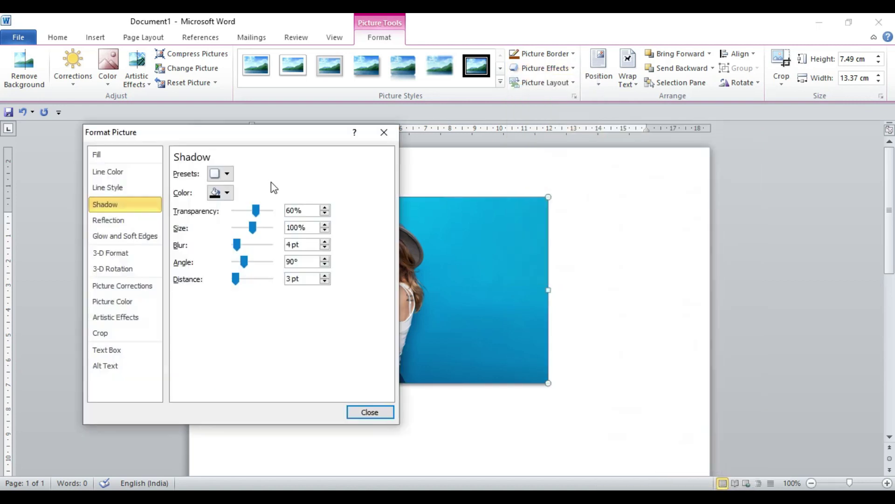
pyautogui.moveTo(281, 133); pyautogui.dragTo(734, 126)
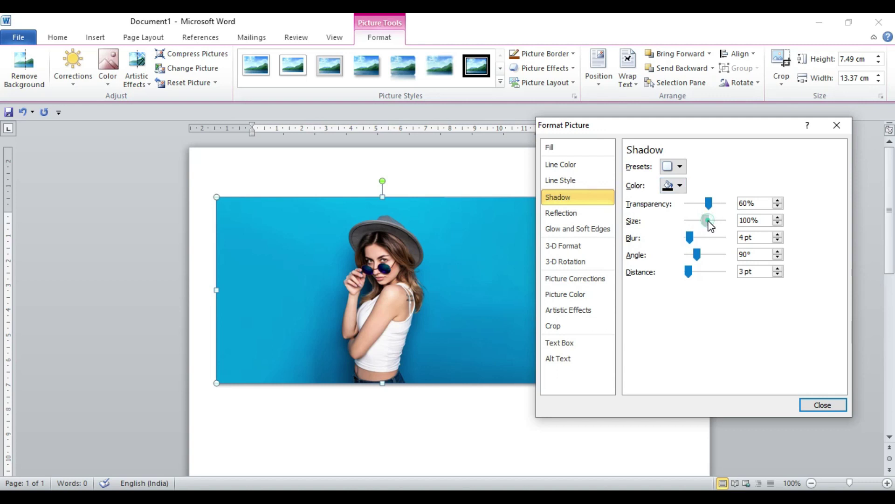
pyautogui.moveTo(709, 222); pyautogui.dragTo(708, 223)
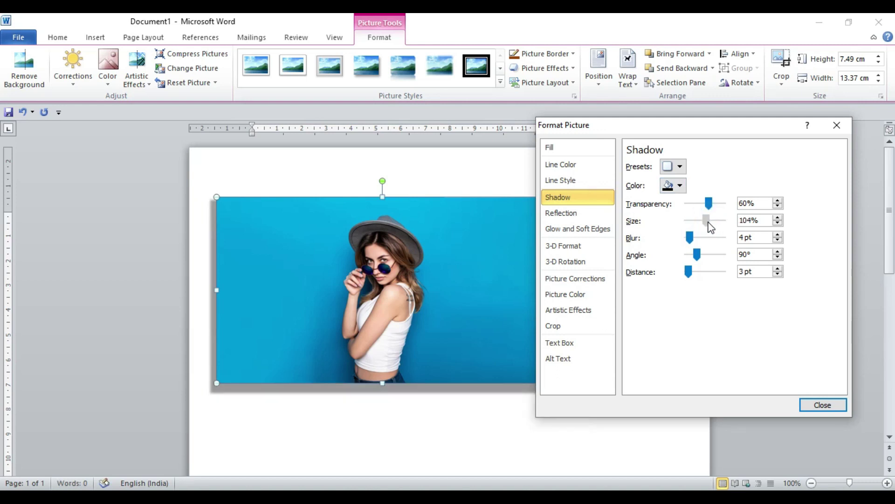
pyautogui.moveTo(699, 236); pyautogui.dragTo(701, 236)
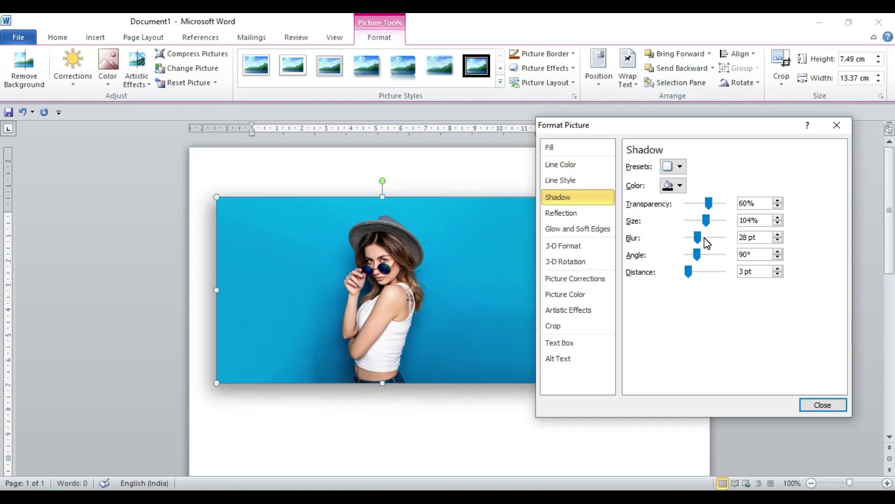
pyautogui.moveTo(698, 260); pyautogui.dragTo(725, 259)
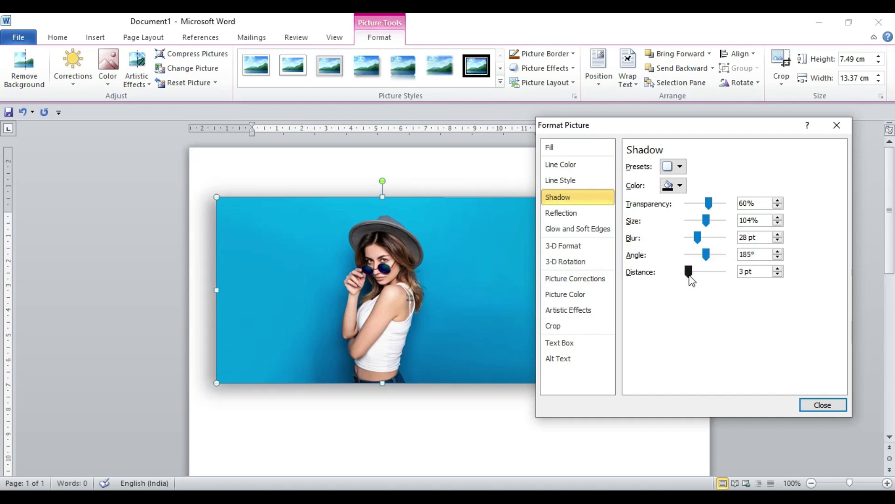
pyautogui.moveTo(689, 271)
pyautogui.mouseDown()
pyautogui.moveTo(713, 272)
pyautogui.moveTo(705, 272)
pyautogui.mouseUp()
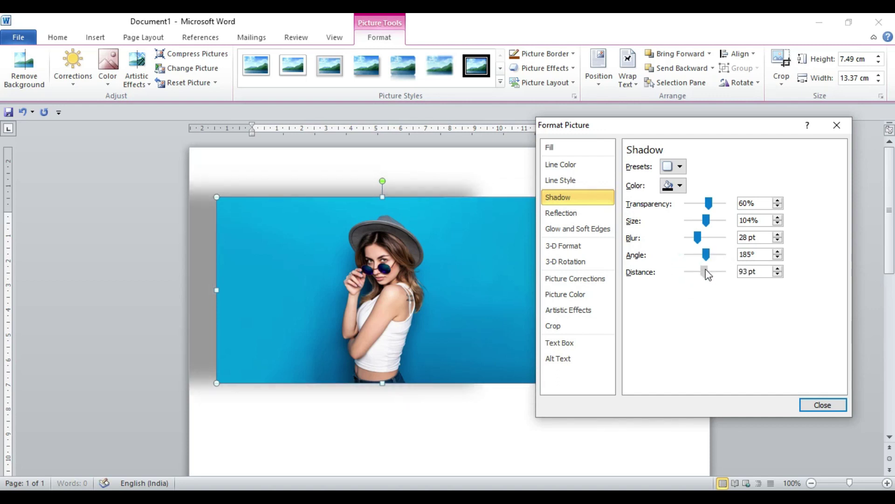
pyautogui.click(561, 213)
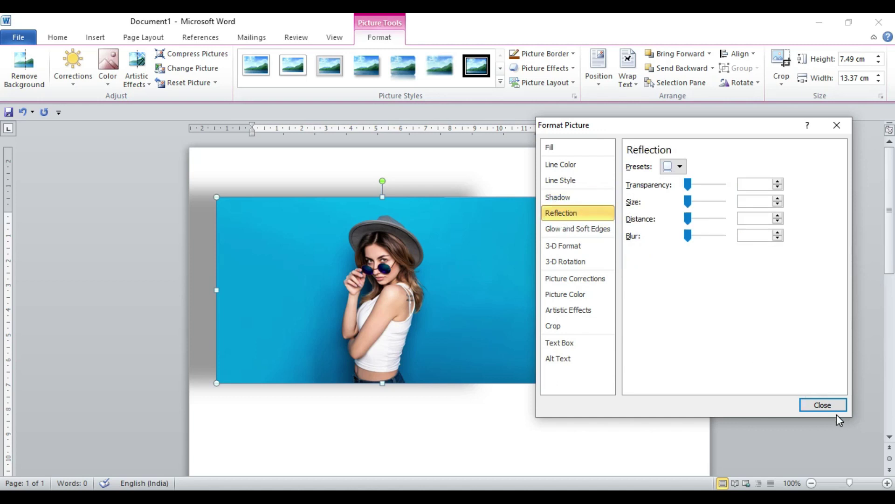
# - Undo the shadow with Ctrl+Z and bring up the Reflection Options settings
pyautogui.click(835, 406)
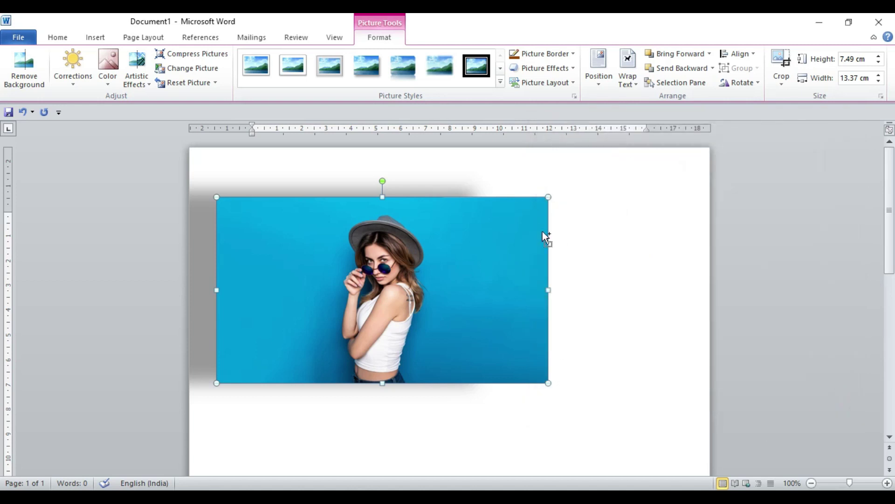
pyautogui.hotkey('ctrl', 'z')
pyautogui.hotkey('ctrl', 'z')
pyautogui.hotkey('ctrl', 'z')
pyautogui.hotkey('ctrl', 'z')
pyautogui.click(558, 69)
pyautogui.moveTo(554, 151)
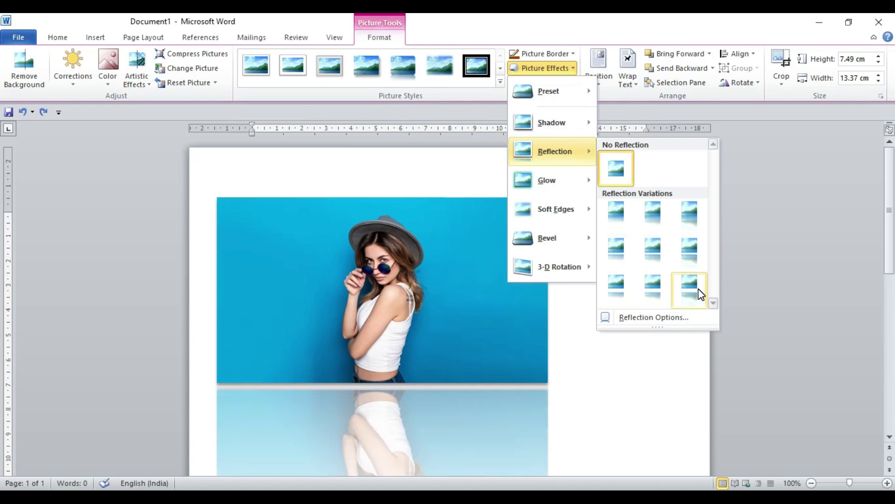
pyautogui.click(658, 318)
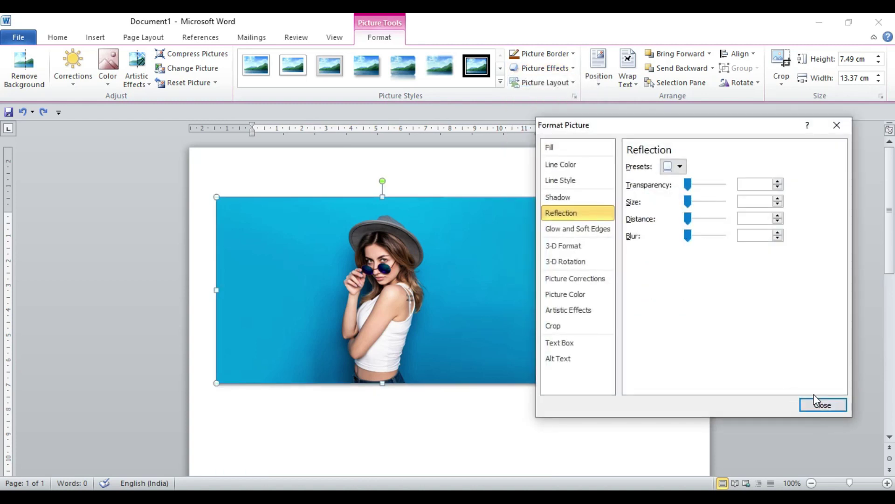
# - Apply Tight Reflection with 39% transparency, 57% size, 21 pt distance and 25 pt blur
pyautogui.click(681, 166)
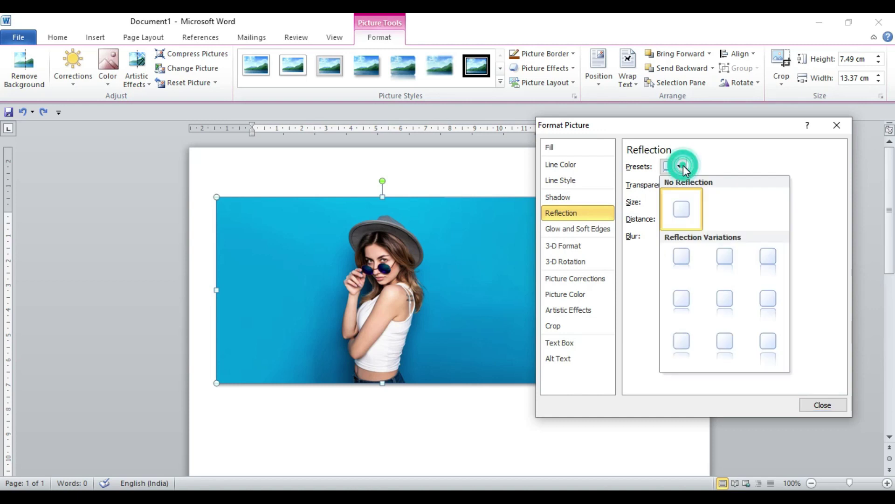
pyautogui.click(683, 303)
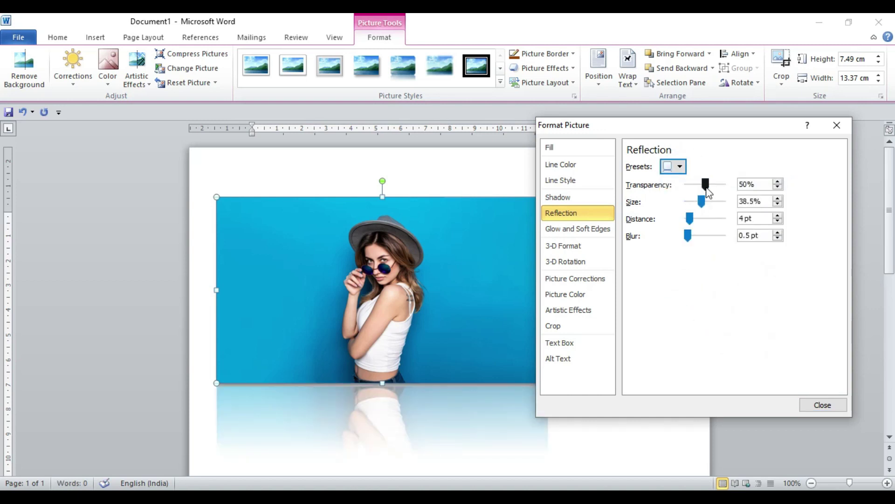
pyautogui.moveTo(705, 184)
pyautogui.mouseDown()
pyautogui.moveTo(714, 184)
pyautogui.moveTo(703, 185)
pyautogui.mouseUp()
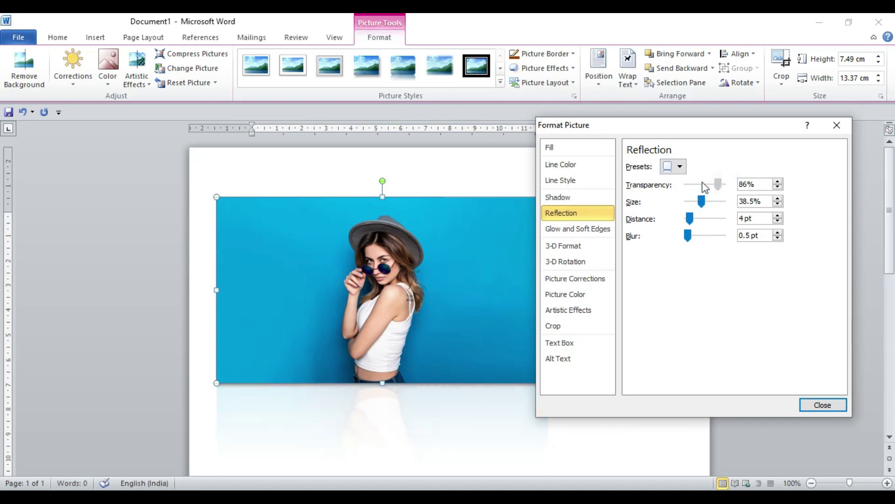
pyautogui.moveTo(702, 201)
pyautogui.mouseDown()
pyautogui.moveTo(713, 202)
pyautogui.moveTo(696, 218)
pyautogui.mouseUp()
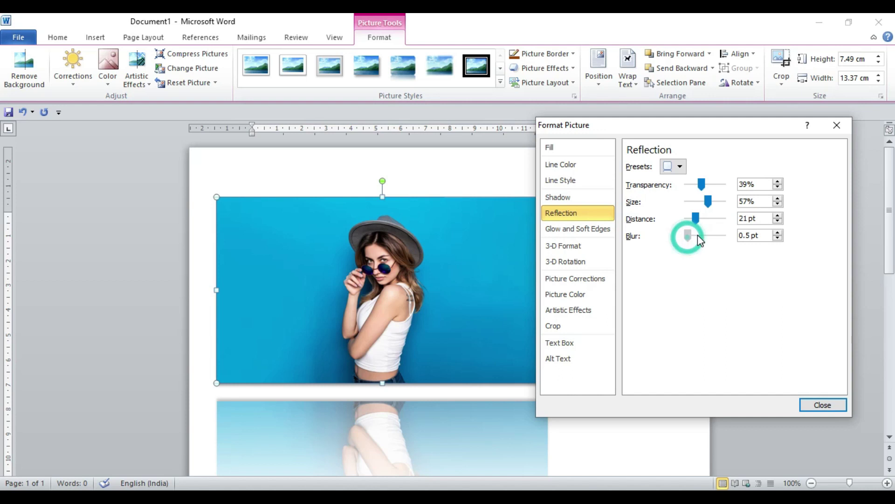
pyautogui.moveTo(688, 235); pyautogui.dragTo(697, 235)
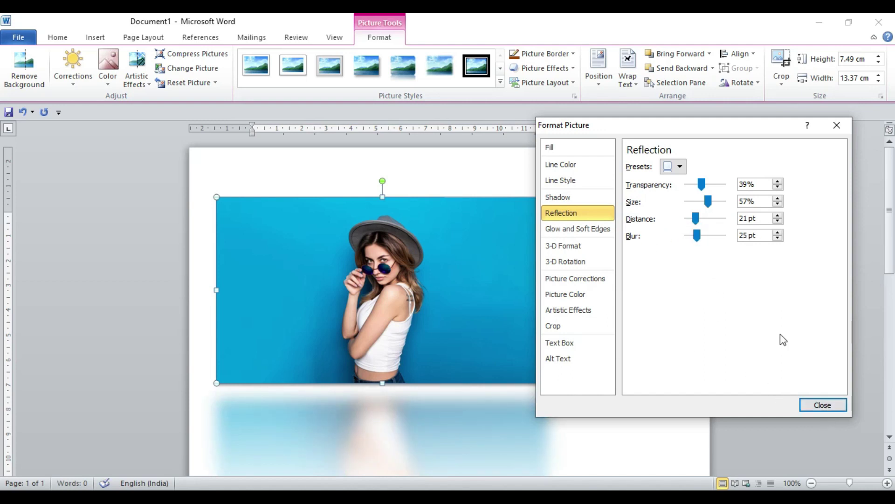
pyautogui.click(677, 168)
# - Undo the reflection, 3-D and dashed-border changes, leaving a plain thick red border
pyautogui.click(711, 154)
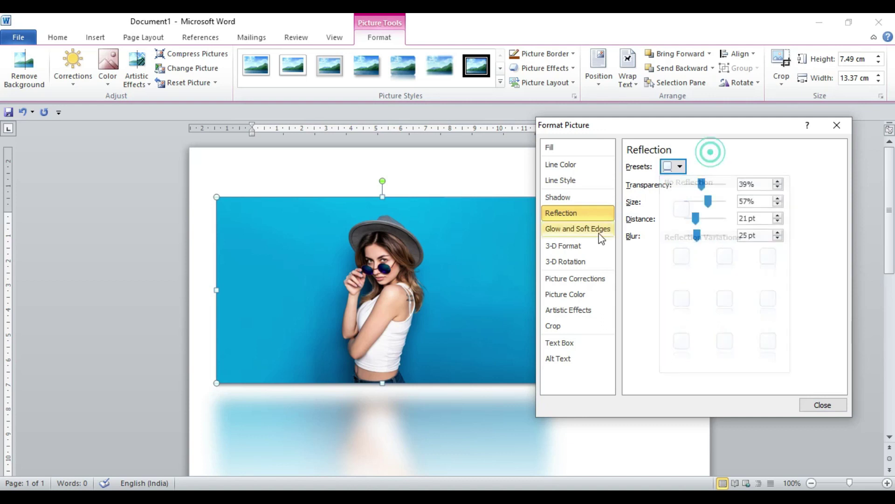
pyautogui.click(578, 228)
pyautogui.click(822, 404)
pyautogui.click(596, 358)
pyautogui.hotkey('ctrl', 'z')
pyautogui.hotkey('ctrl', 'z')
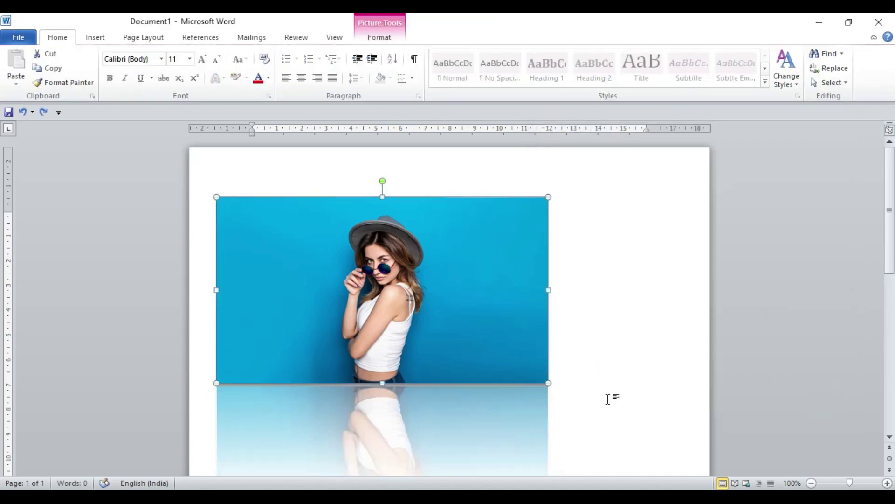
pyautogui.hotkey('ctrl', 'z')
pyautogui.hotkey('ctrl', 'z')
pyautogui.hotkey('ctrl', 'z')
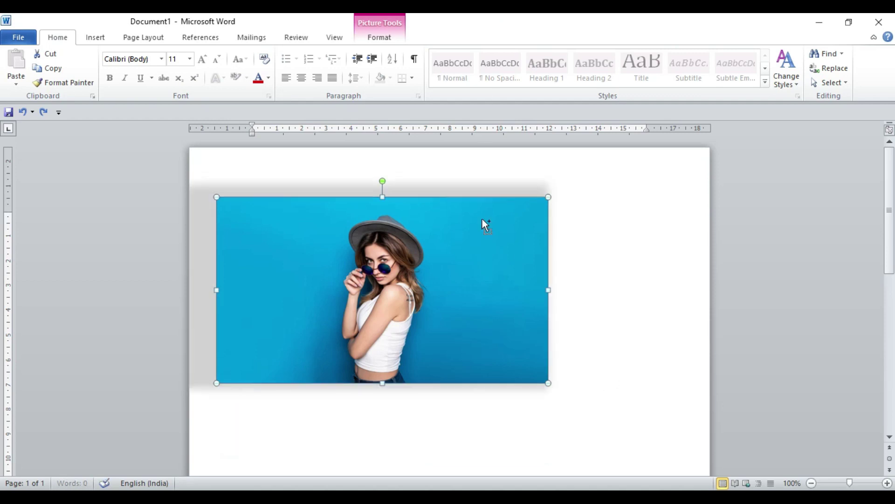
pyautogui.hotkey('ctrl', 'z')
pyautogui.hotkey('ctrl', 'z')
pyautogui.hotkey('ctrl', 'z')
pyautogui.hotkey('ctrl', 'z')
pyautogui.hotkey('ctrl', 'z')
pyautogui.hotkey('ctrl', 'z')
pyautogui.hotkey('ctrl', 'z')
pyautogui.hotkey('ctrl', 'z')
pyautogui.hotkey('ctrl', 'z')
pyautogui.hotkey('ctrl', 'z')
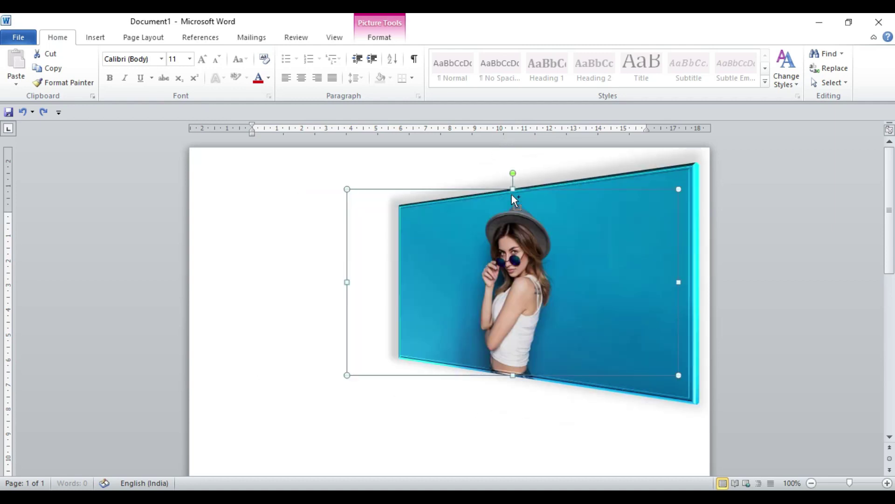
pyautogui.hotkey('ctrl', 'z')
pyautogui.hotkey('ctrl', 'z')
pyautogui.hotkey('ctrl', 'z')
pyautogui.hotkey('ctrl', 'z')
pyautogui.hotkey('ctrl', 'z')
pyautogui.hotkey('ctrl', 'z')
pyautogui.hotkey('ctrl', 'z')
pyautogui.hotkey('ctrl', 'z')
pyautogui.hotkey('ctrl', 'z')
pyautogui.hotkey('ctrl', 'z')
pyautogui.hotkey('ctrl', 'z')
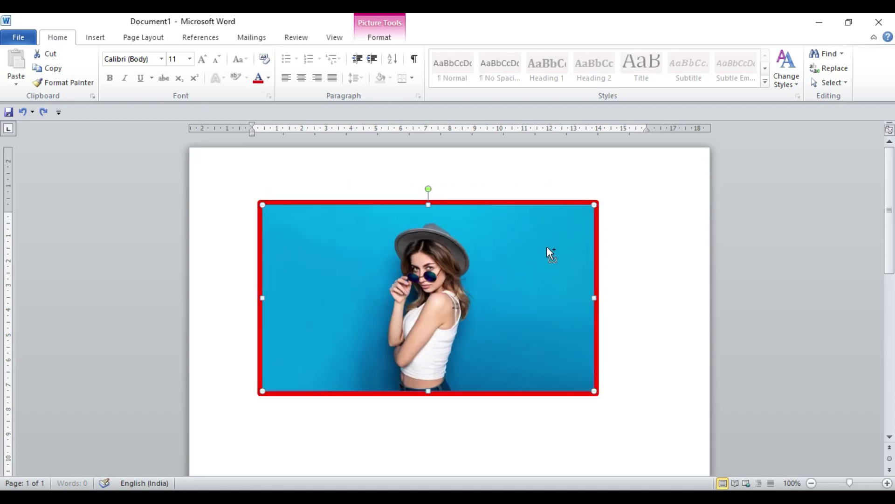
pyautogui.hotkey('ctrl', 'z')
pyautogui.hotkey('ctrl', 'z')
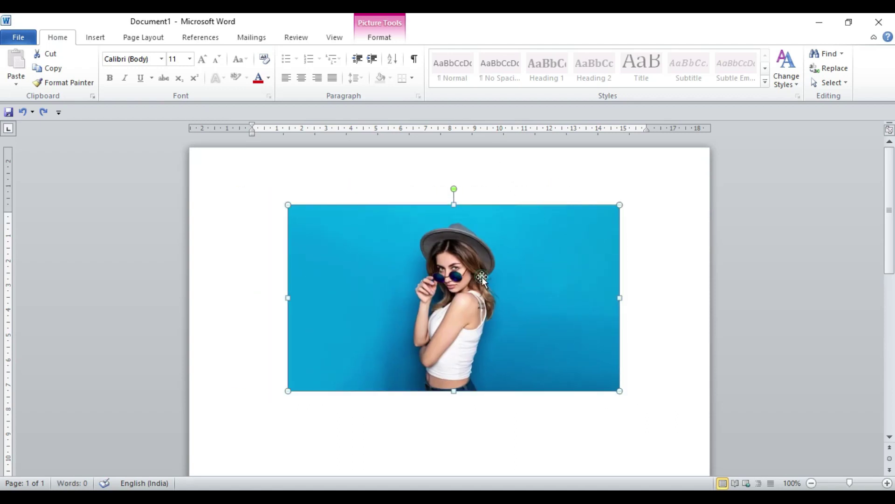
# - Apply a dark red glow preset to the photo
pyautogui.click(390, 38)
pyautogui.click(557, 69)
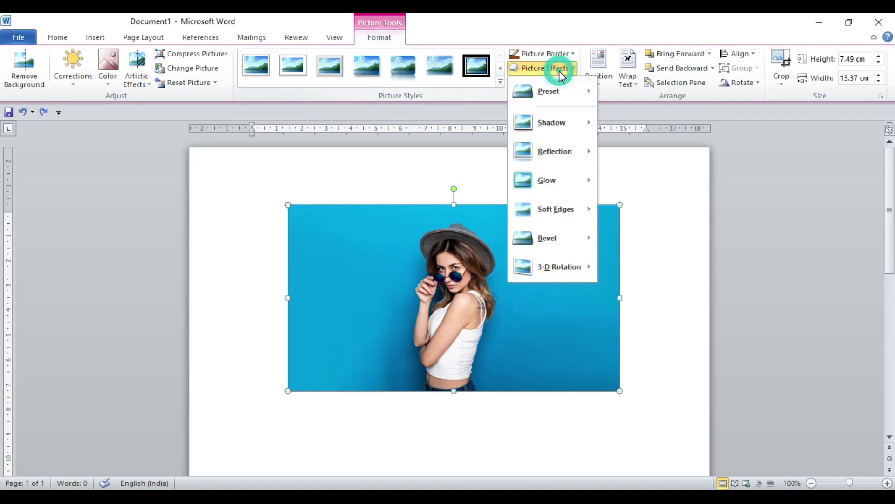
pyautogui.moveTo(551, 180)
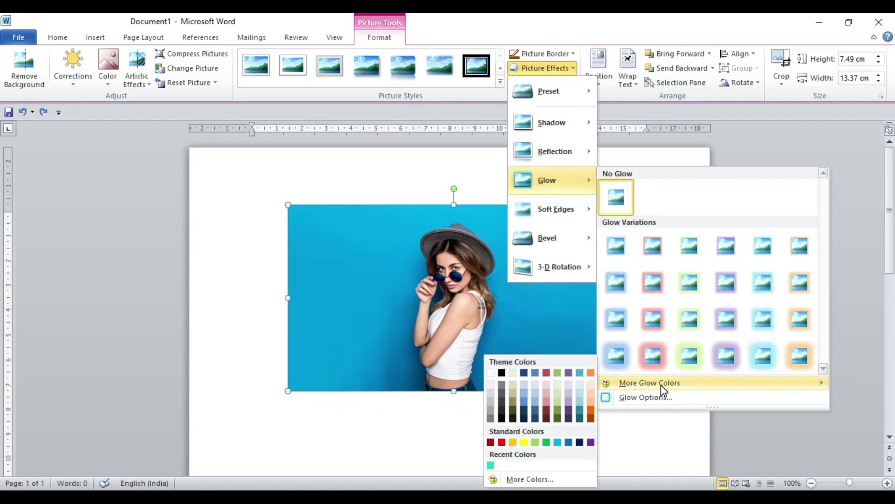
pyautogui.moveTo(649, 382)
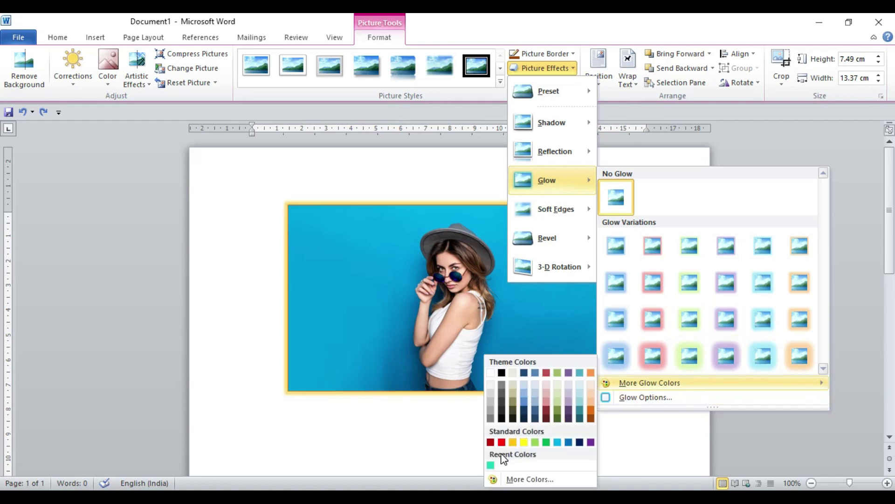
pyautogui.click(490, 442)
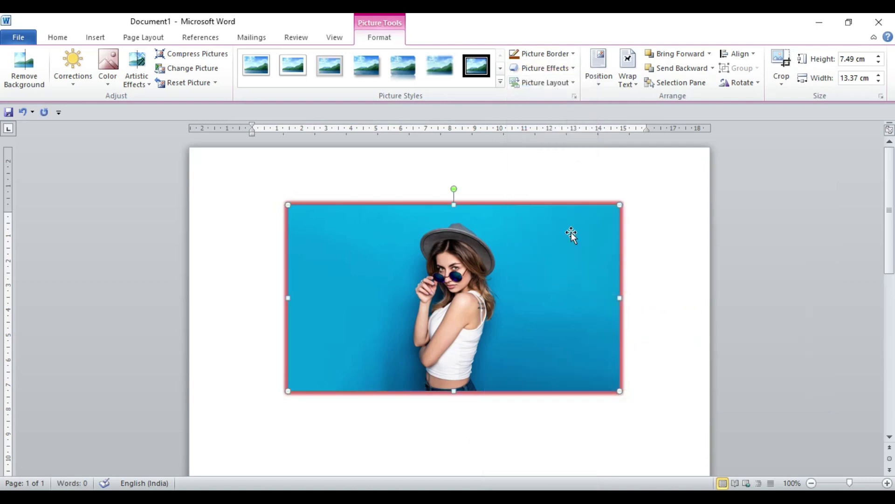
# - Change the glow to light green at 40 pt size with 47 pt soft edges
pyautogui.click(559, 70)
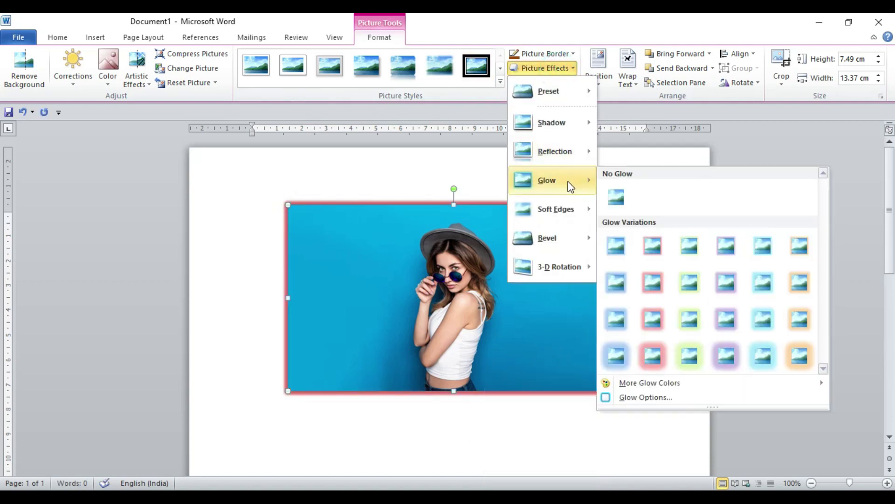
pyautogui.click(650, 397)
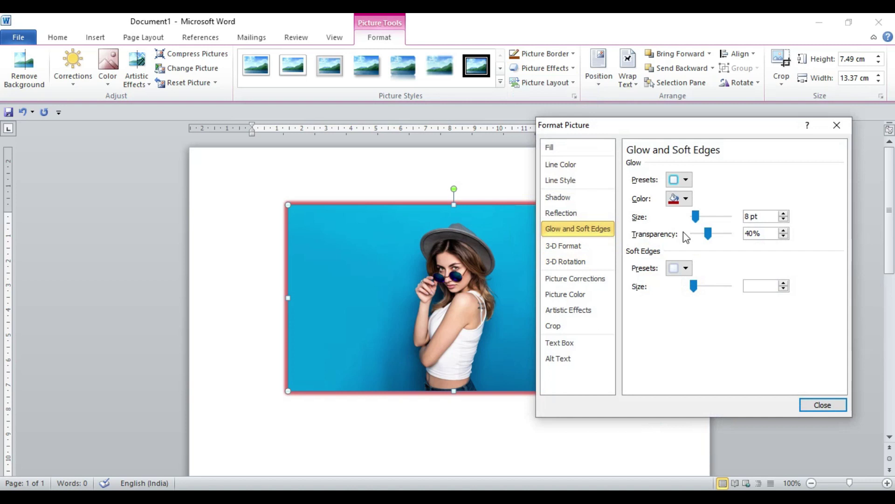
pyautogui.click(682, 180)
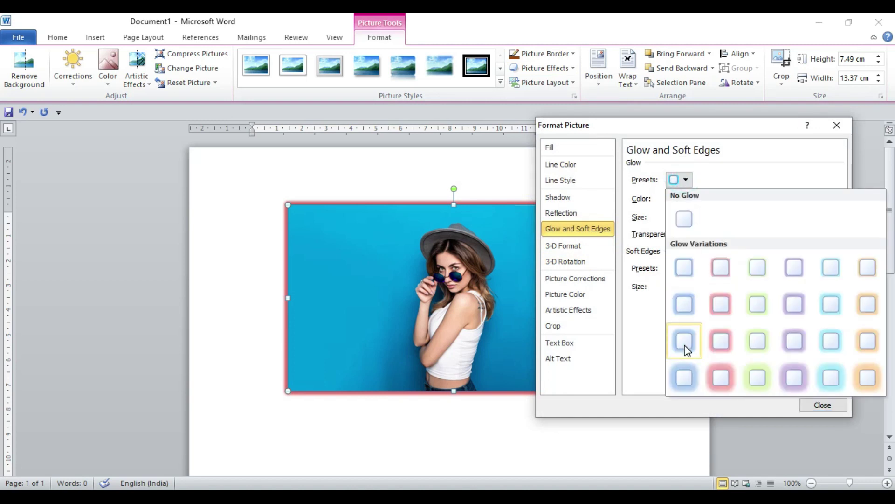
pyautogui.click(685, 345)
pyautogui.click(680, 180)
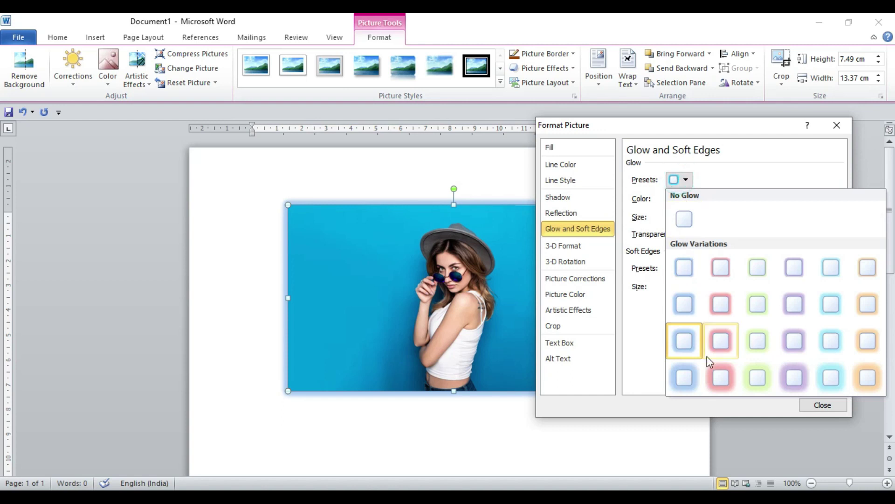
pyautogui.click(721, 378)
pyautogui.click(681, 198)
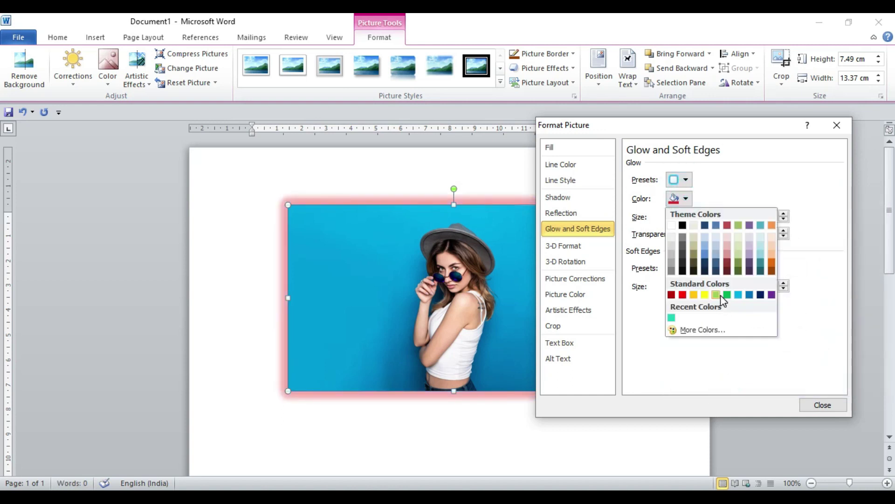
pyautogui.click(720, 295)
pyautogui.moveTo(698, 216)
pyautogui.mouseDown()
pyautogui.moveTo(706, 216)
pyautogui.moveTo(706, 243)
pyautogui.mouseUp()
pyautogui.moveTo(694, 286)
pyautogui.mouseDown()
pyautogui.moveTo(711, 286)
pyautogui.moveTo(692, 290)
pyautogui.mouseUp()
pyautogui.click(808, 407)
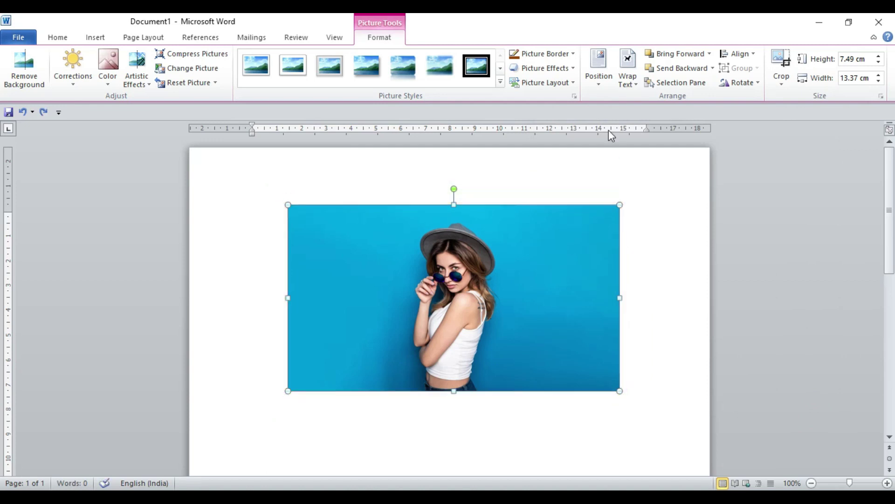
# - Apply a bevel preset and show its 3-D Format settings with a 9 × 6 pt top bevel
pyautogui.click(566, 69)
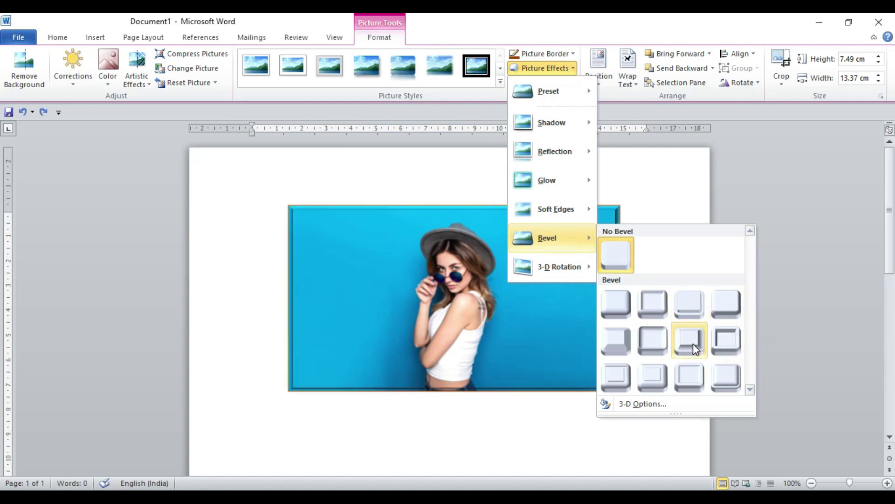
pyautogui.moveTo(549, 238)
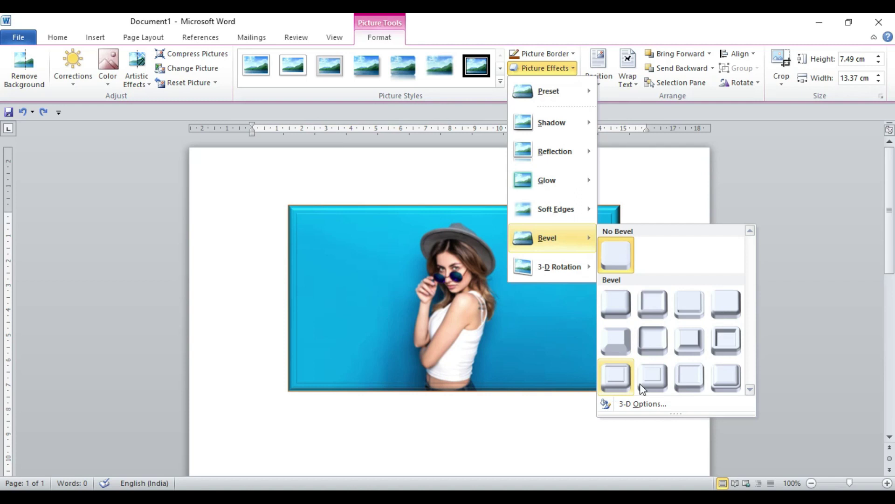
pyautogui.click(726, 378)
pyautogui.click(548, 69)
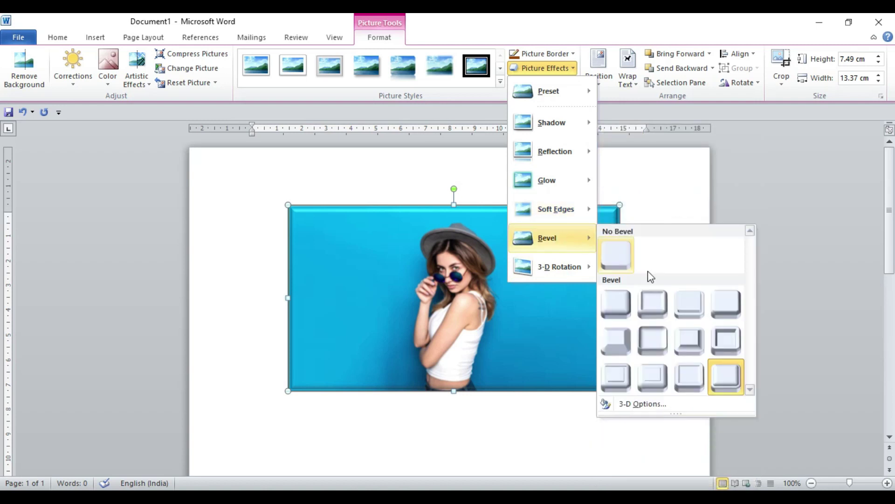
pyautogui.click(655, 404)
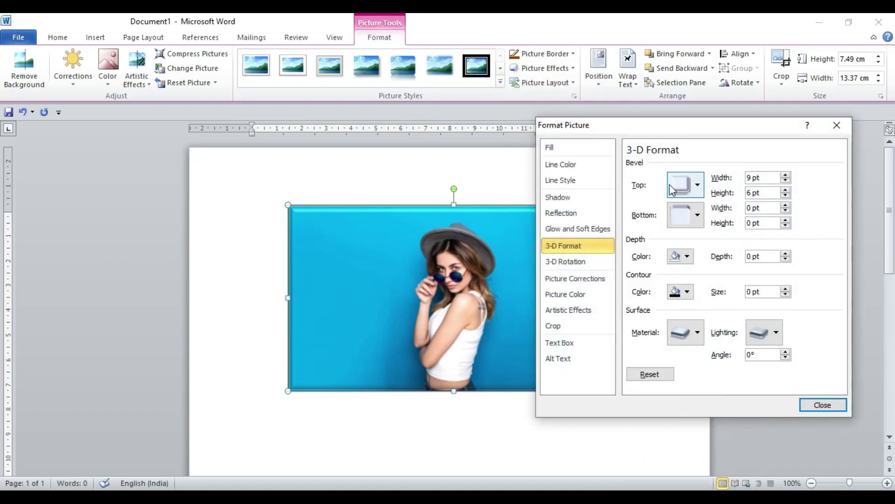
# - Set top and bottom bevel widths to 18 pt and raise the depth to 4.5 pt
pyautogui.doubleClick(775, 177)
pyautogui.write('18')
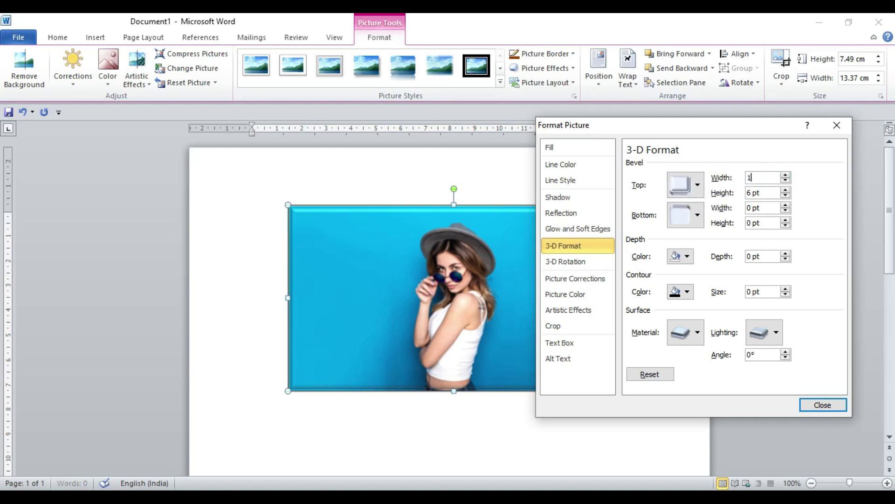
pyautogui.press('Tab')
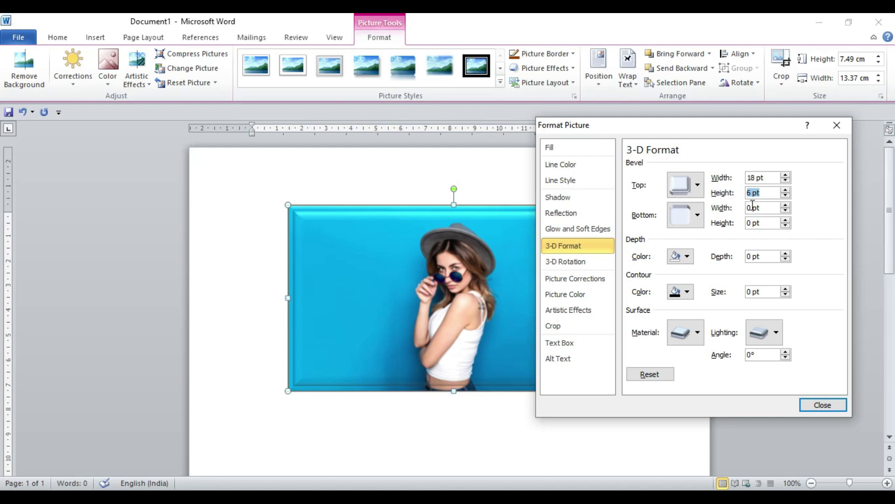
pyautogui.press('Tab')
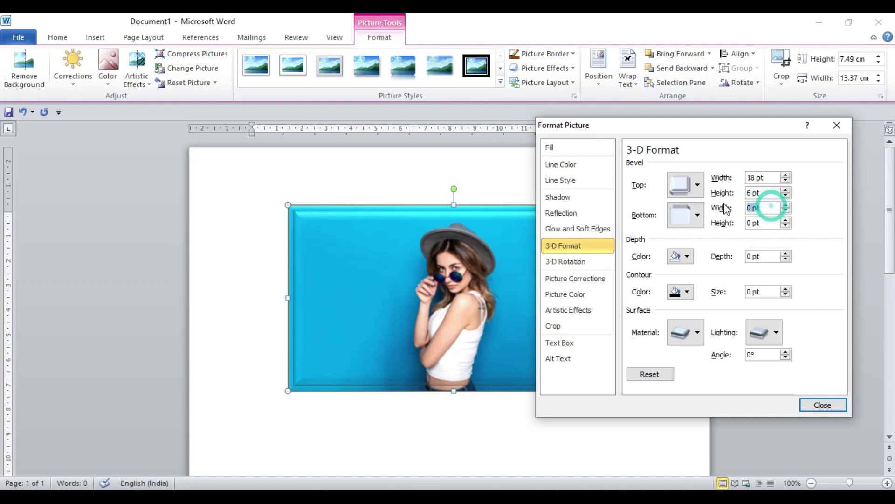
pyautogui.write('18')
pyautogui.press('Tab')
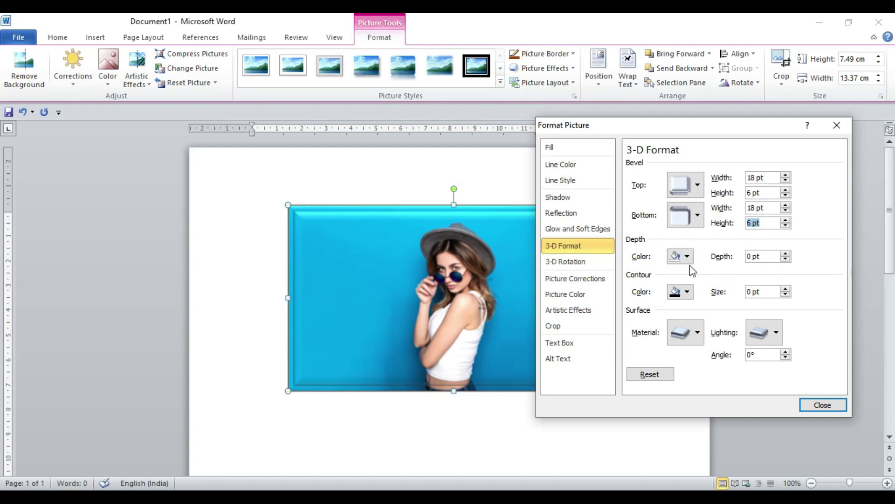
pyautogui.click(785, 253)
pyautogui.click(786, 254)
pyautogui.click(785, 254)
pyautogui.click(786, 254)
pyautogui.click(786, 253)
# - Reset all 3-D formatting so the photo lies flat again
pyautogui.click(650, 374)
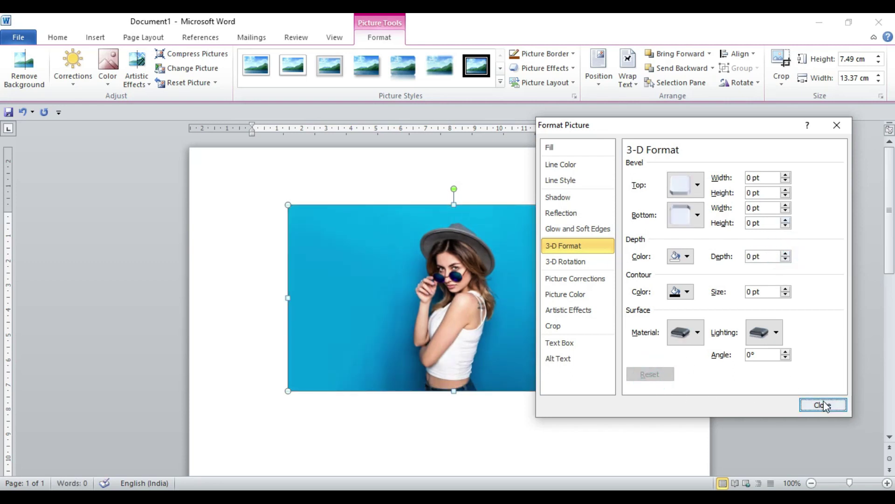
pyautogui.click(822, 404)
pyautogui.click(558, 69)
pyautogui.moveTo(553, 266)
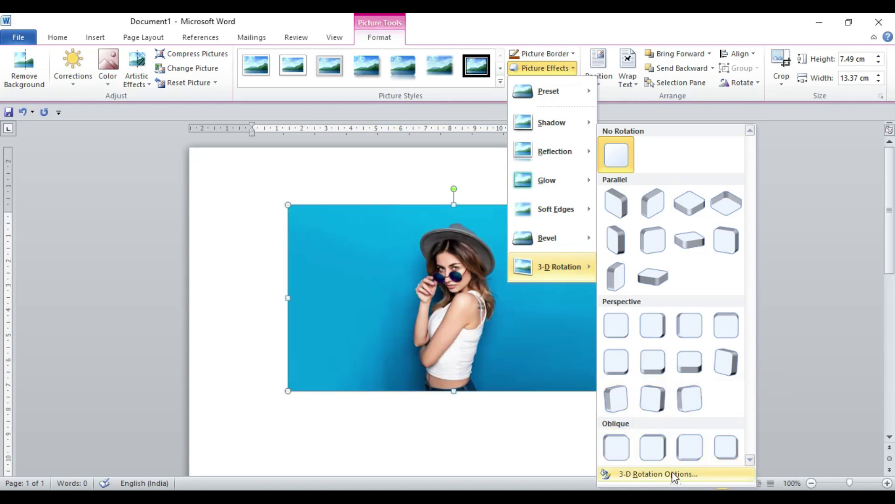
# - Apply a left-facing perspective 3-D rotation preset, then set X 60°, Y 0° and Z 330°
pyautogui.click(665, 477)
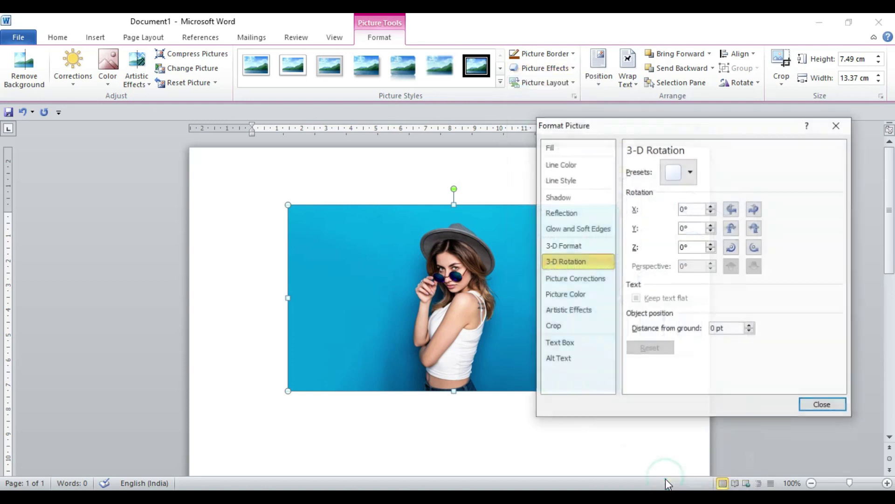
pyautogui.click(690, 172)
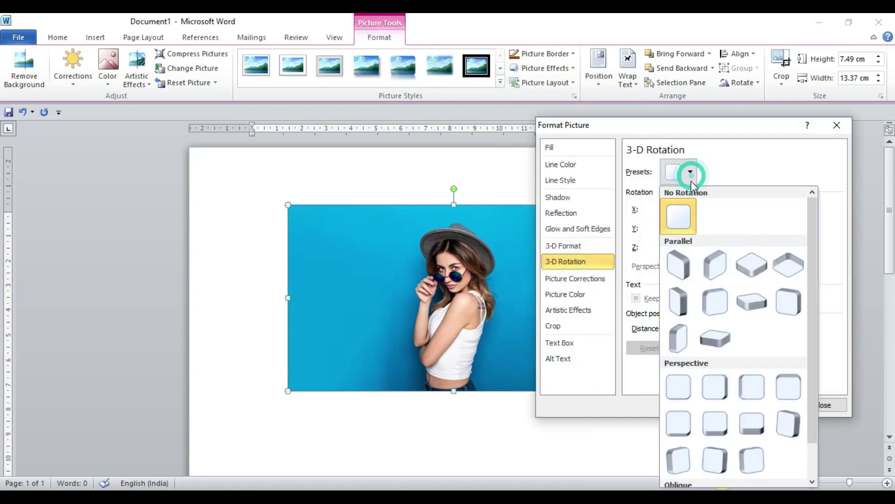
pyautogui.click(715, 465)
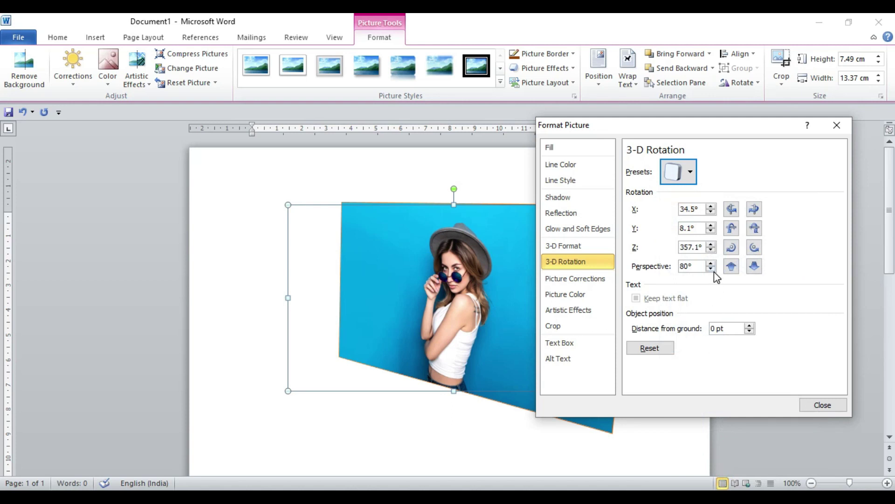
pyautogui.click(710, 209)
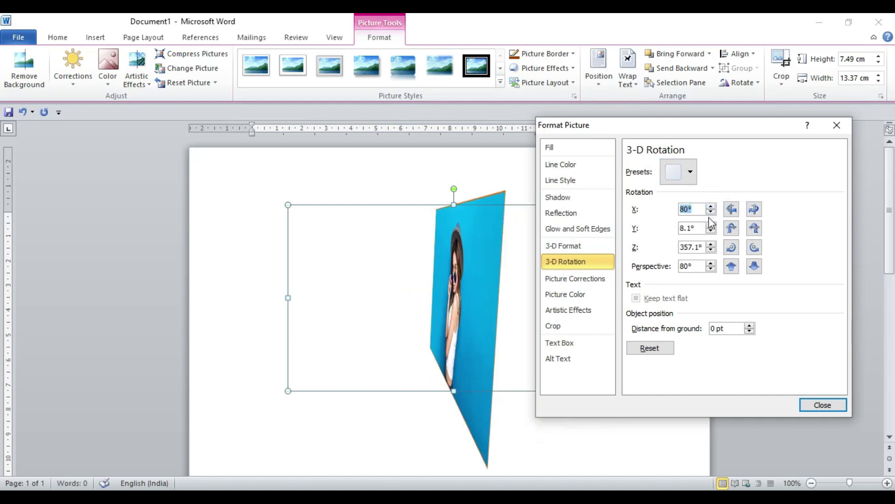
pyautogui.click(711, 231)
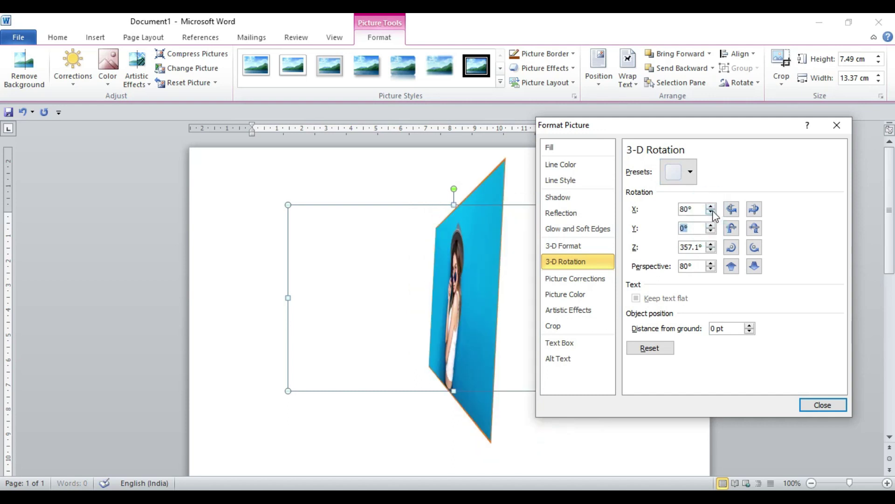
pyautogui.click(711, 212)
pyautogui.click(711, 212)
pyautogui.click(710, 251)
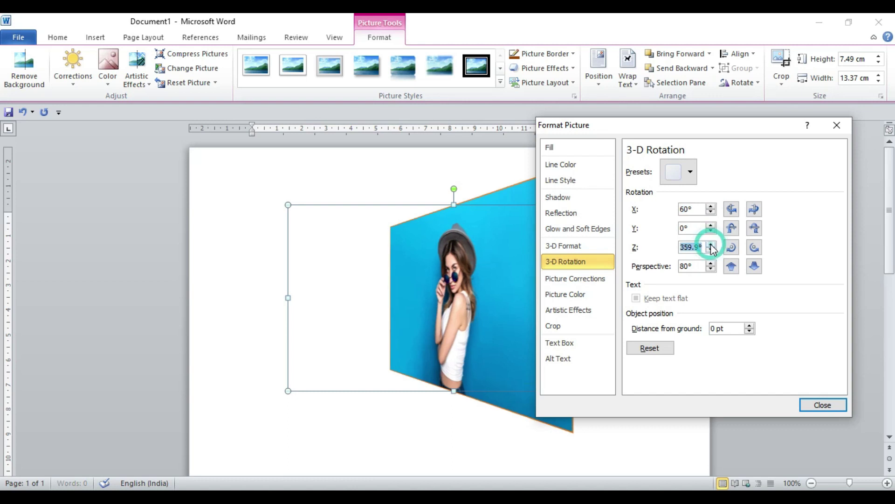
pyautogui.click(710, 251)
pyautogui.click(710, 250)
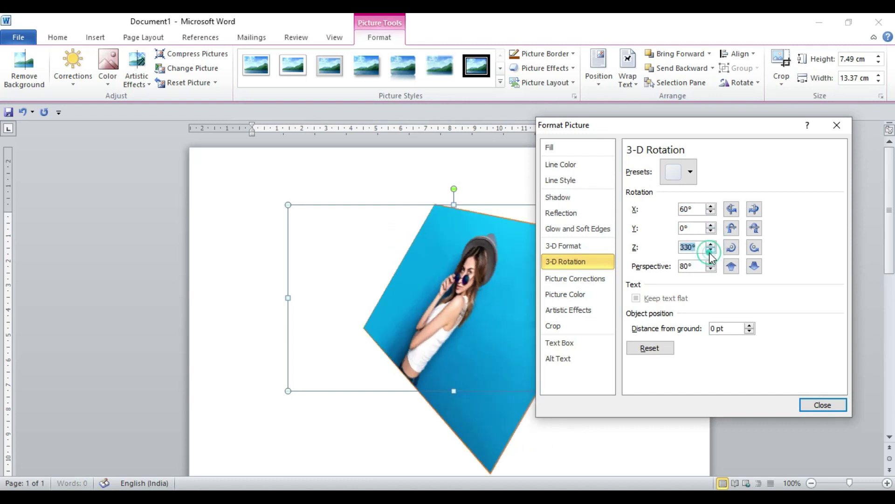
pyautogui.click(825, 405)
# - Undo the 3-D rotation and apply a captioned picture layout to the photo
pyautogui.hotkey('ctrl', 'z')
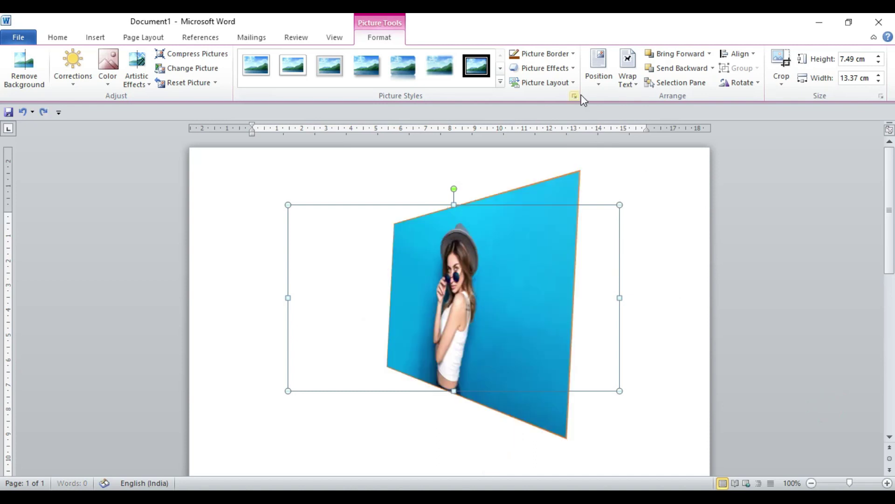
pyautogui.hotkey('ctrl', 'z')
pyautogui.hotkey('ctrl', 'z')
pyautogui.hotkey('ctrl', 'z')
pyautogui.hotkey('ctrl', 'z')
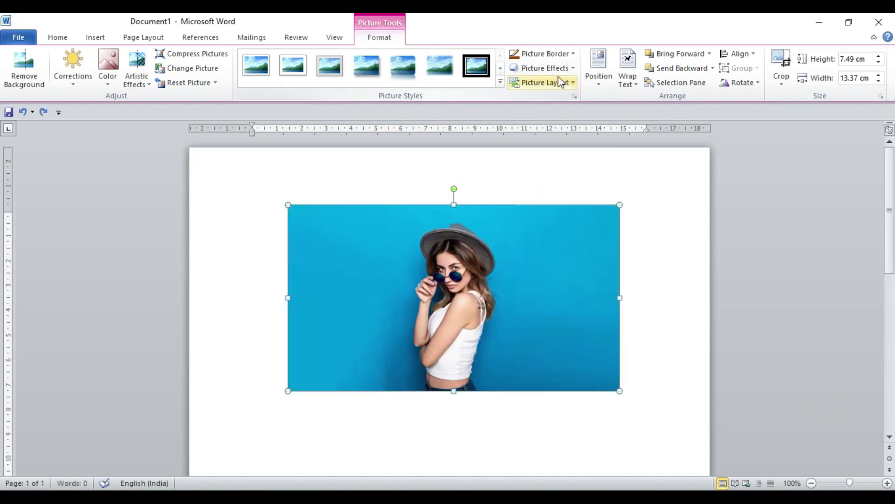
pyautogui.click(562, 69)
pyautogui.click(551, 32)
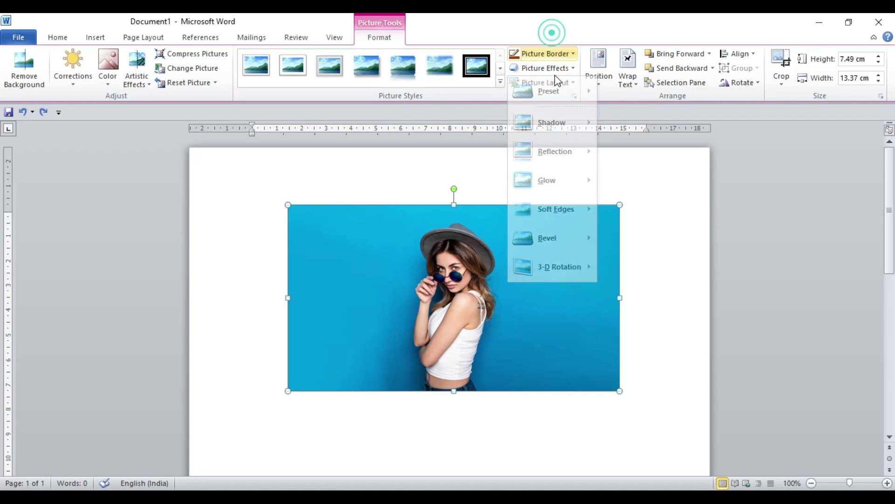
pyautogui.click(567, 83)
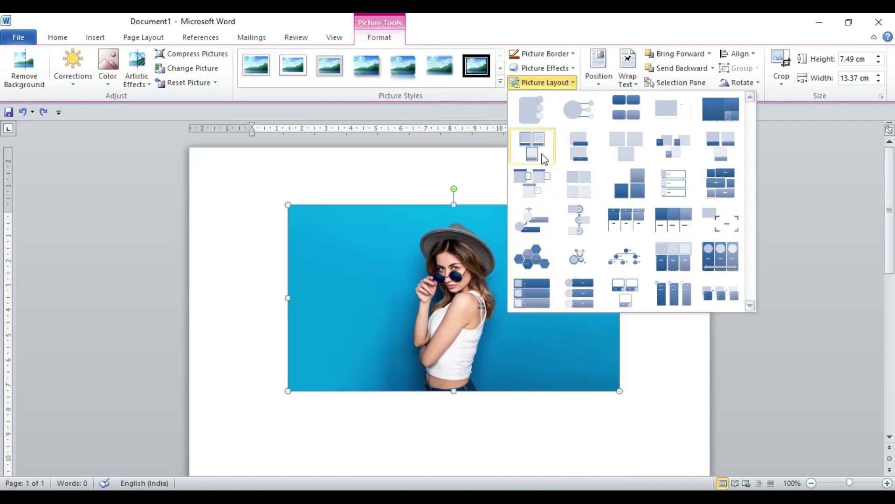
pyautogui.click(538, 121)
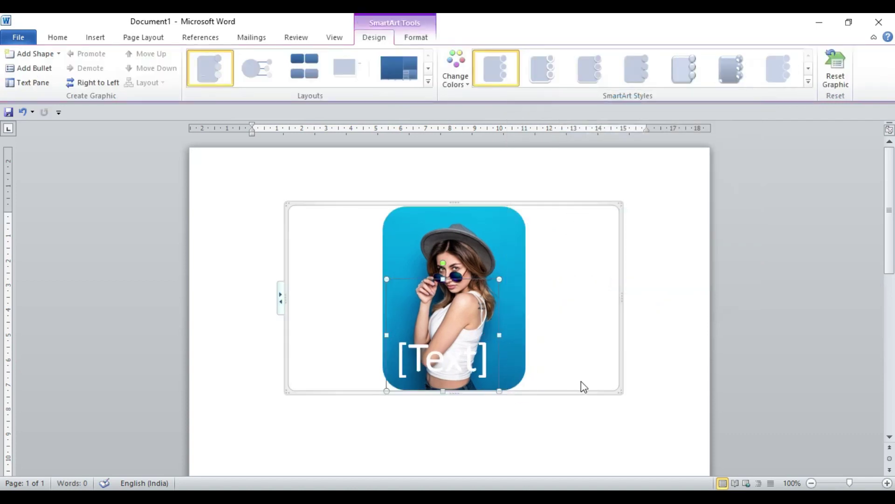
# - Type 'Raj' as the layout's caption text
pyautogui.click(419, 351)
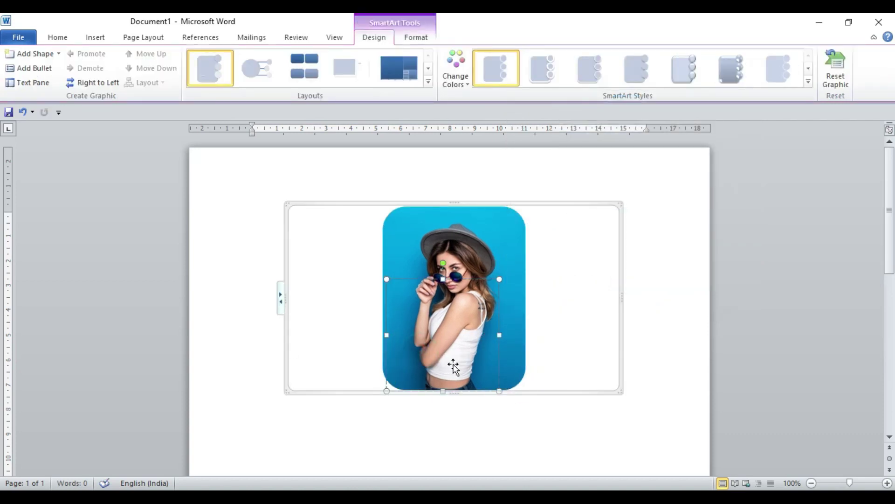
pyautogui.write('Gra')
pyautogui.press('BackSpace')
pyautogui.press('BackSpace')
pyautogui.press('BackSpace')
pyautogui.write('Raj')
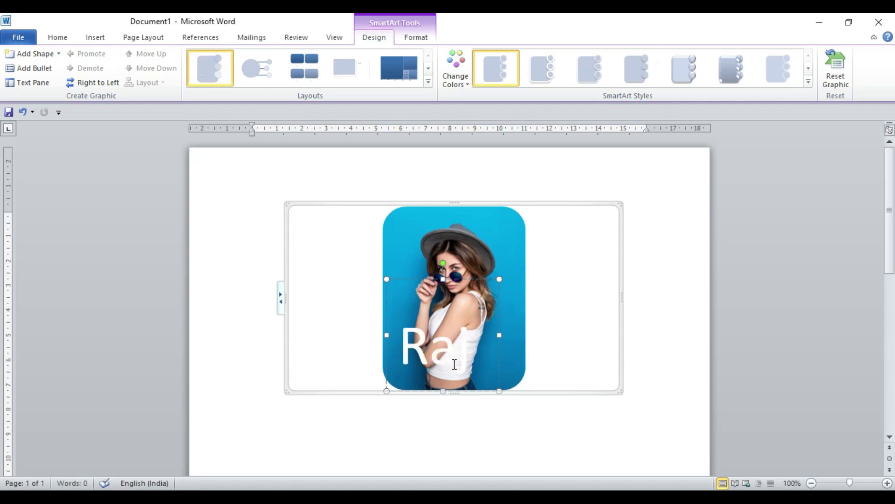
# - Recolour the Raj caption with a new font colour, then undo the picture layout
pyautogui.doubleClick(423, 351)
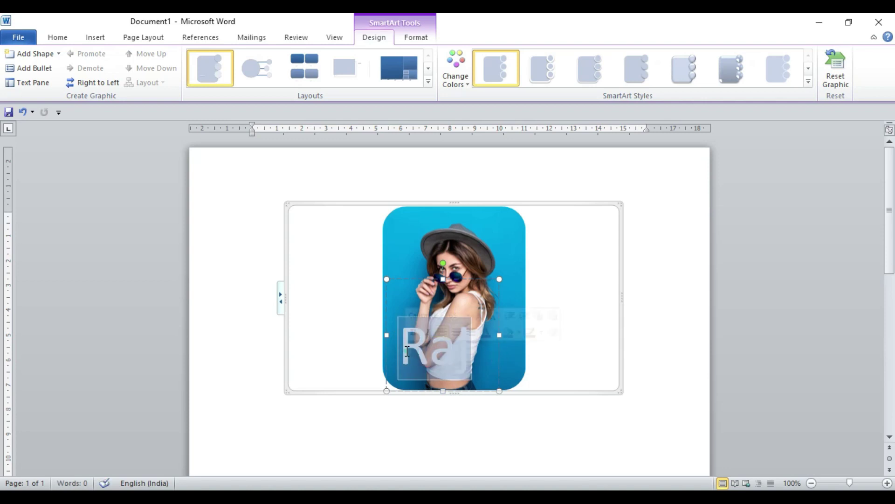
pyautogui.click(57, 37)
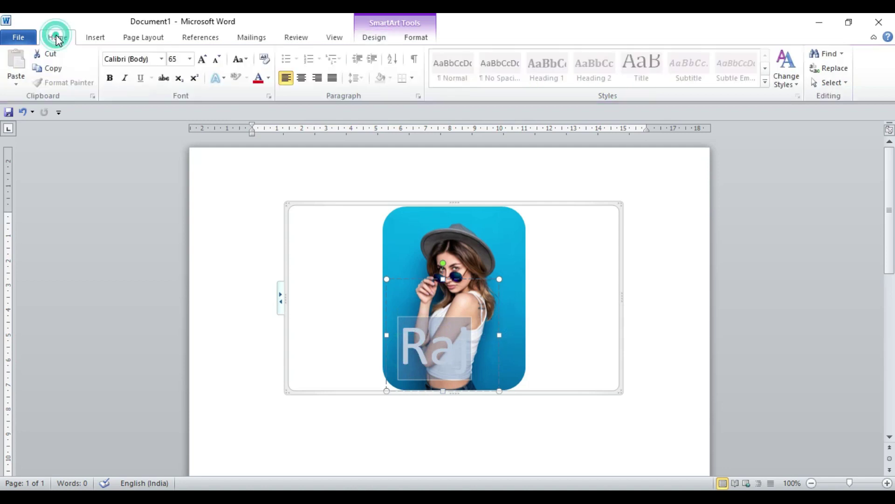
pyautogui.click(270, 79)
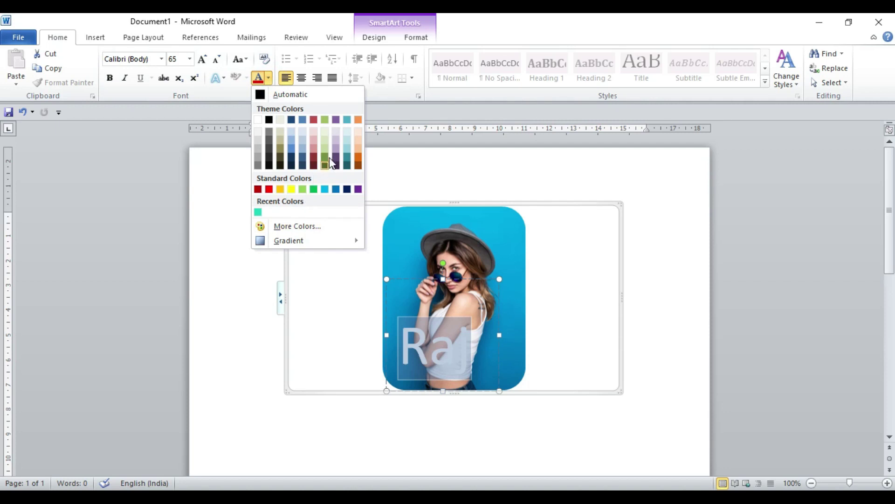
pyautogui.click(296, 189)
pyautogui.click(693, 335)
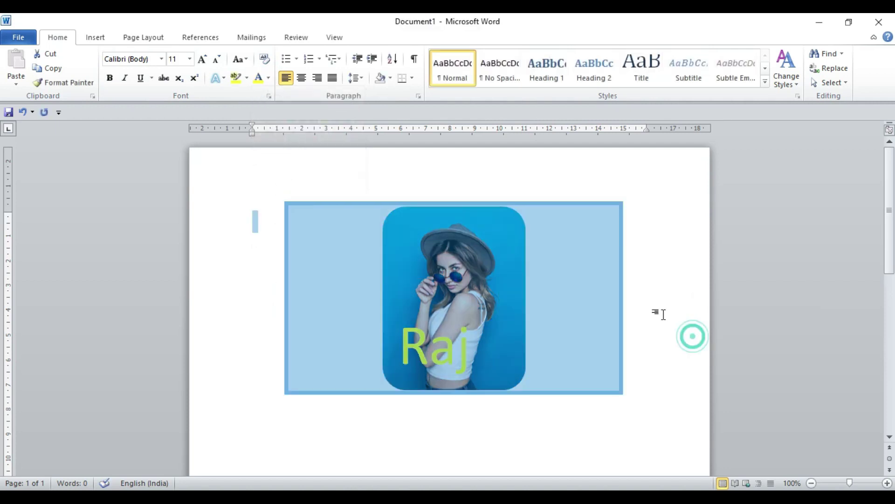
pyautogui.click(536, 437)
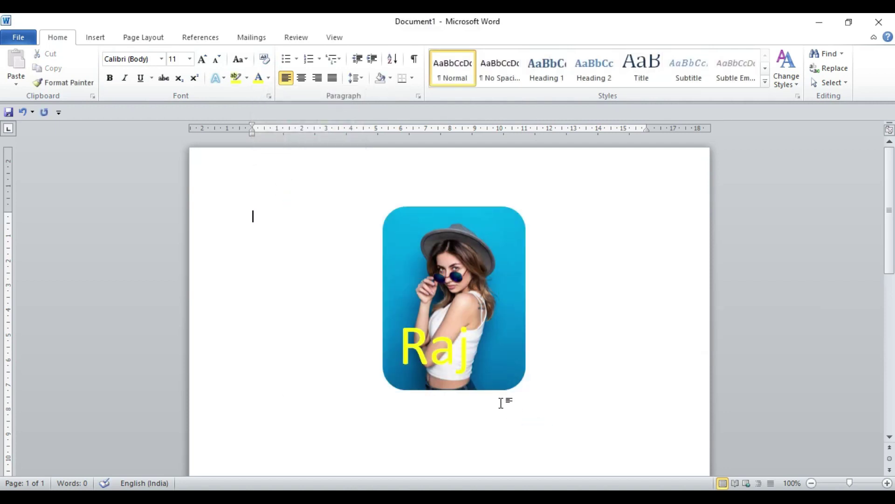
pyautogui.hotkey('ctrl', 'z')
pyautogui.hotkey('ctrl', 'z')
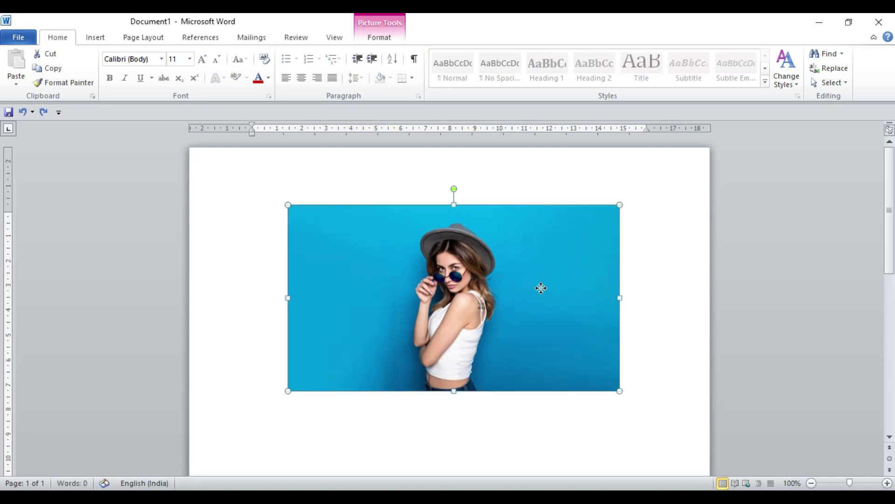
# - Apply the Bending Picture Semi-Transparent Text layout to the photo
pyautogui.click(379, 38)
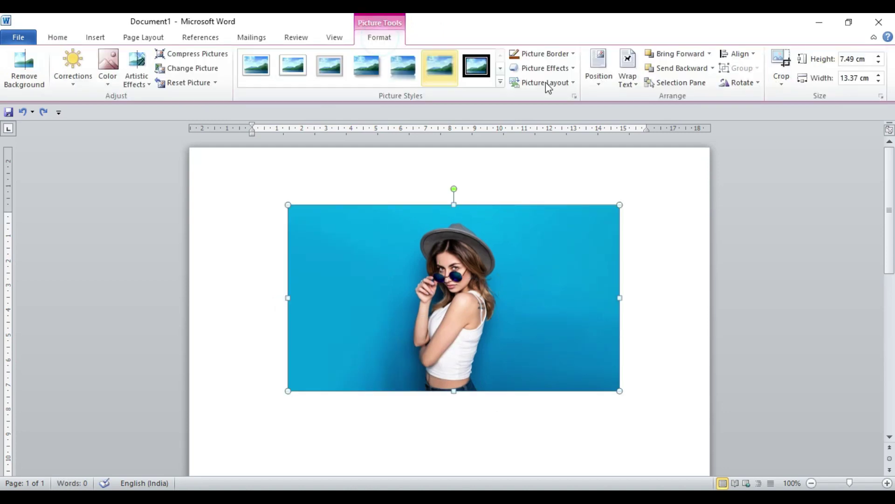
pyautogui.click(547, 83)
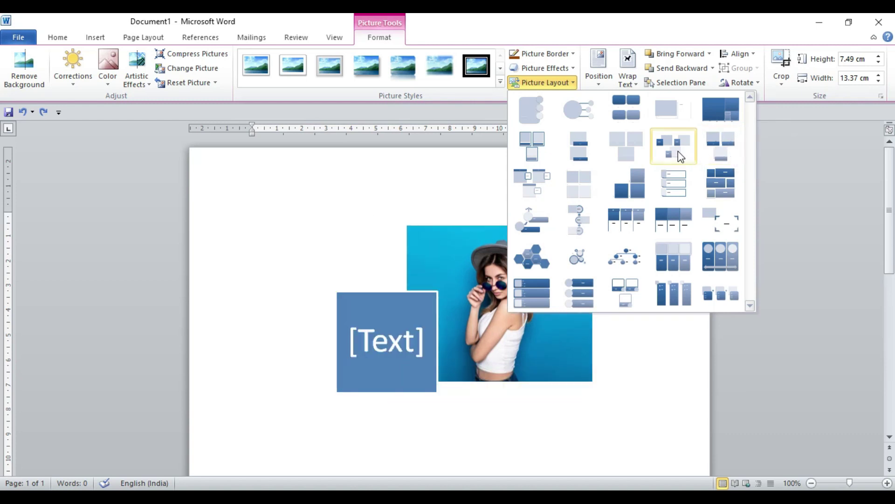
pyautogui.click(633, 152)
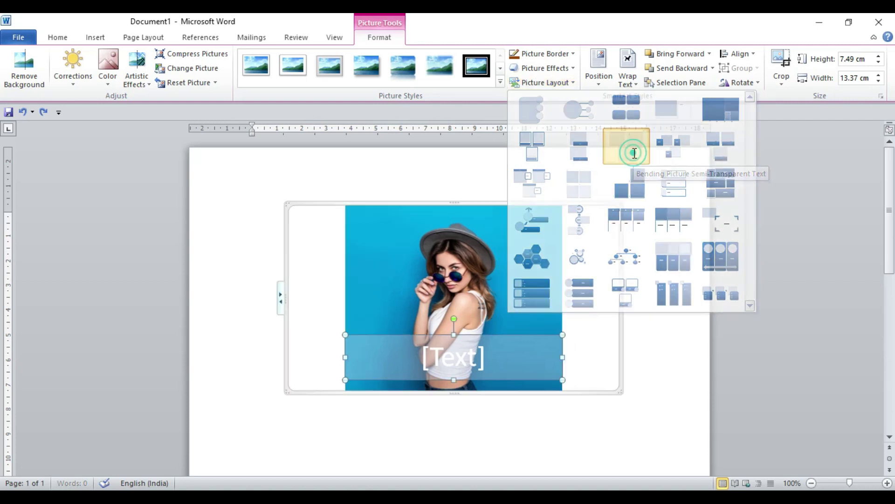
pyautogui.click(681, 369)
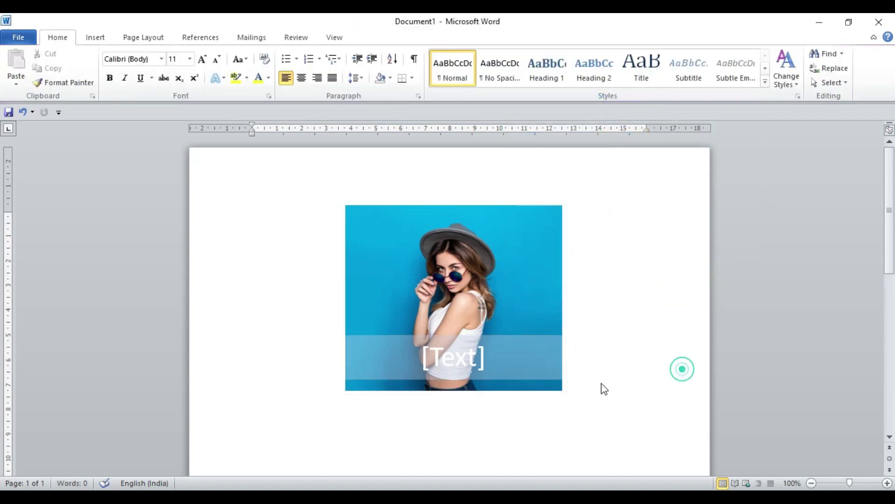
# - Type the caption 'Raj Graphic Gyan' into the layout's text placeholder
pyautogui.click(447, 365)
pyautogui.click(437, 360)
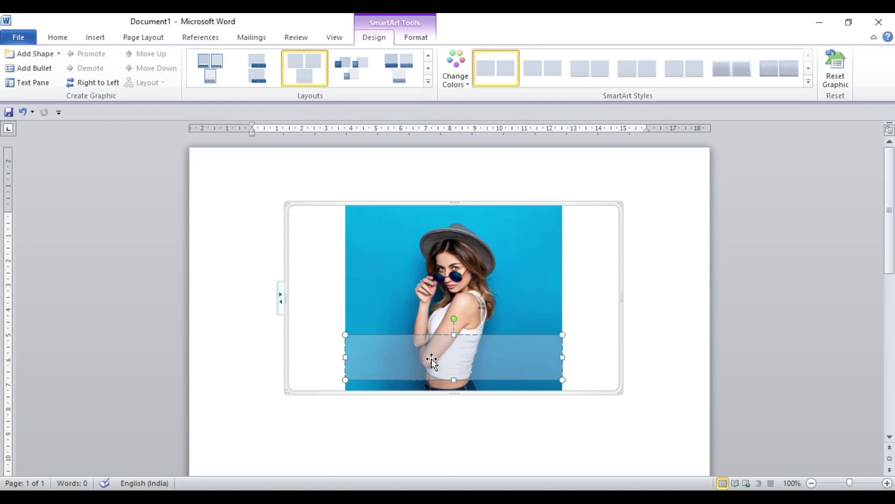
pyautogui.write('Raj Graphic gyan')
pyautogui.press('BackSpace')
pyautogui.press('BackSpace')
pyautogui.press('BackSpace')
pyautogui.press('BackSpace')
pyautogui.press('BackSpace')
pyautogui.write('Gyan')
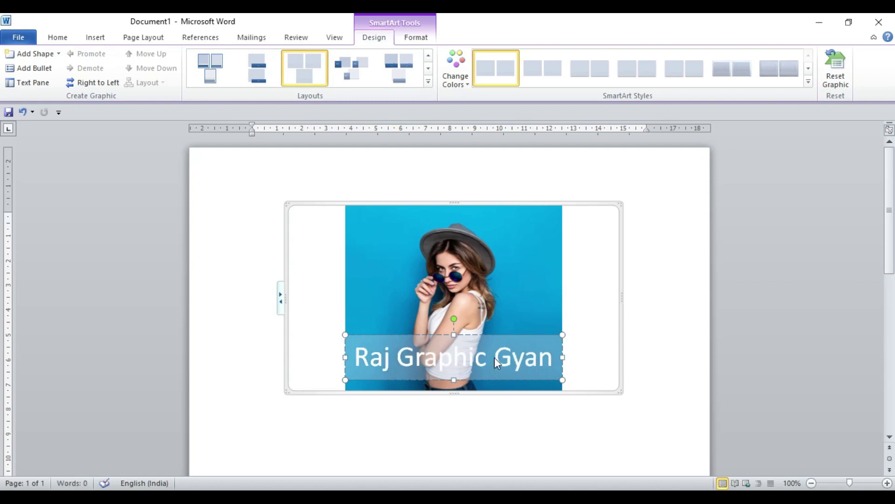
# - Select the whole 'Raj Graphic Gyan' caption and set its font colour to black
pyautogui.click(683, 343)
pyautogui.click(490, 373)
pyautogui.doubleClick(474, 366)
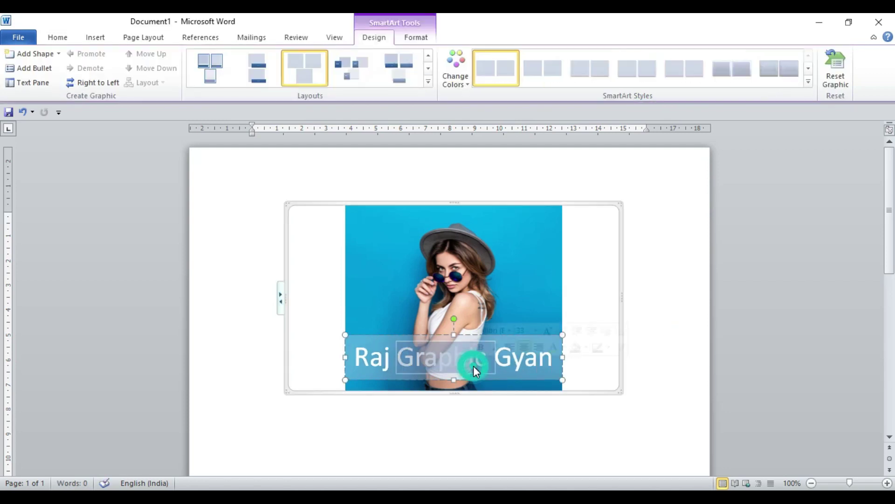
pyautogui.click(452, 349)
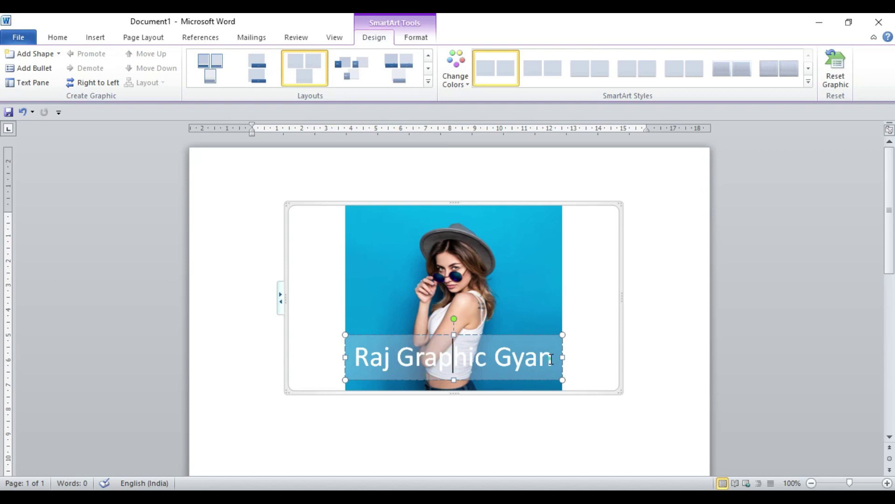
pyautogui.moveTo(551, 359); pyautogui.dragTo(376, 361)
pyautogui.click(59, 38)
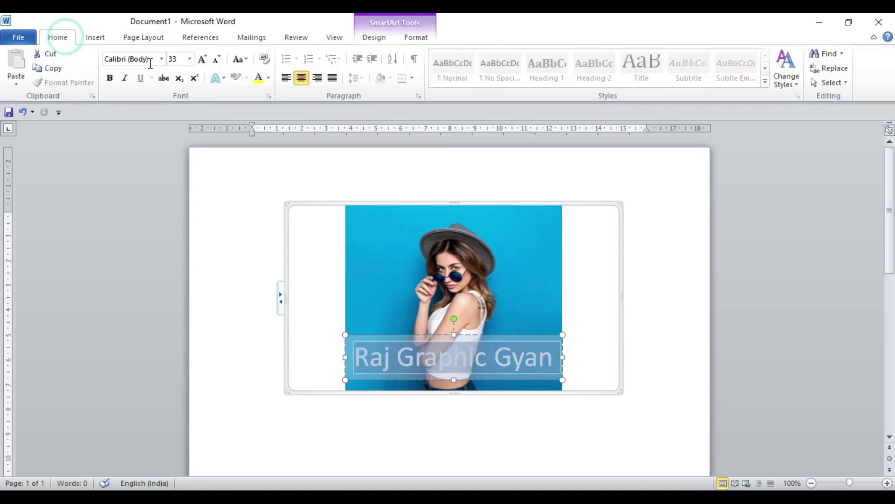
pyautogui.click(271, 79)
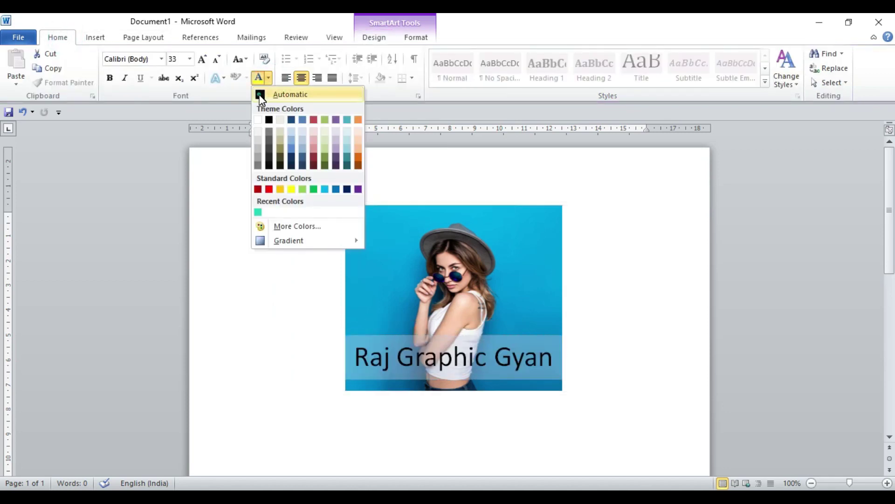
pyautogui.click(262, 95)
pyautogui.click(712, 290)
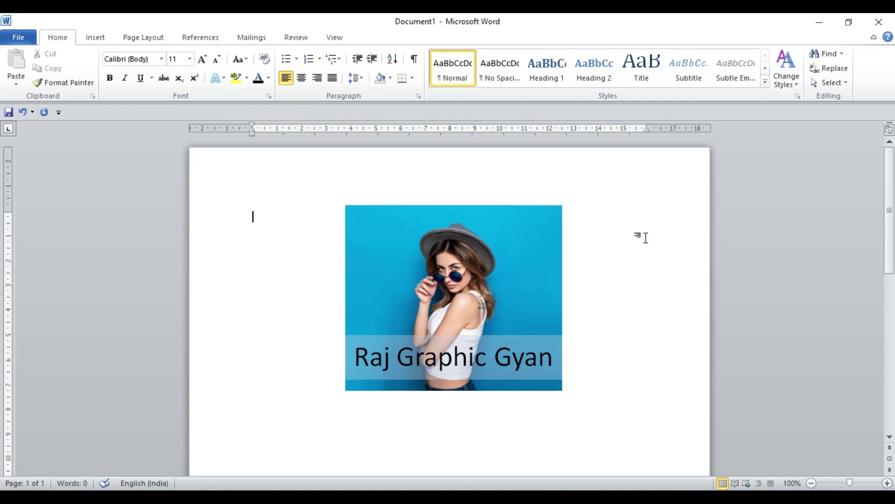
# - Undo the layout changes and delete the picture from the page
pyautogui.hotkey('ctrl', 'z')
pyautogui.hotkey('ctrl', 'z')
pyautogui.hotkey('ctrl', 'z')
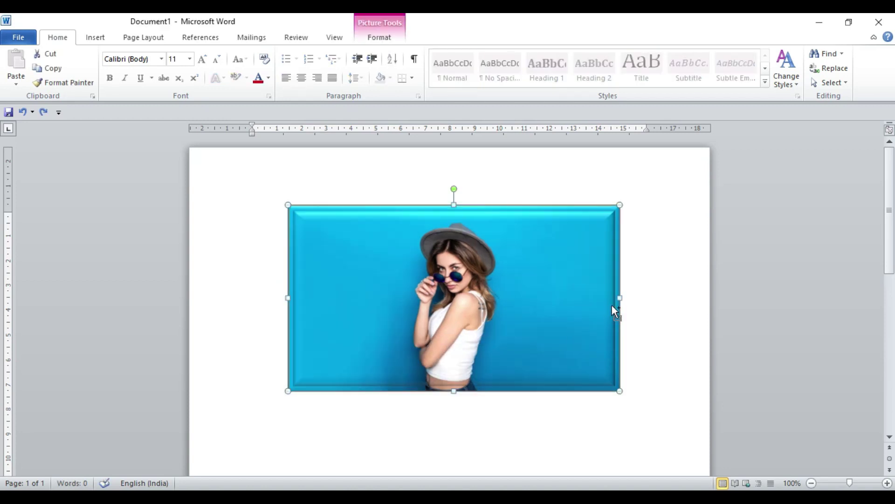
pyautogui.click(713, 345)
pyautogui.click(502, 308)
pyautogui.press('Delete')
# - Insert the photo from Downloads and apply the Hexagon Cluster picture layout
pyautogui.click(98, 39)
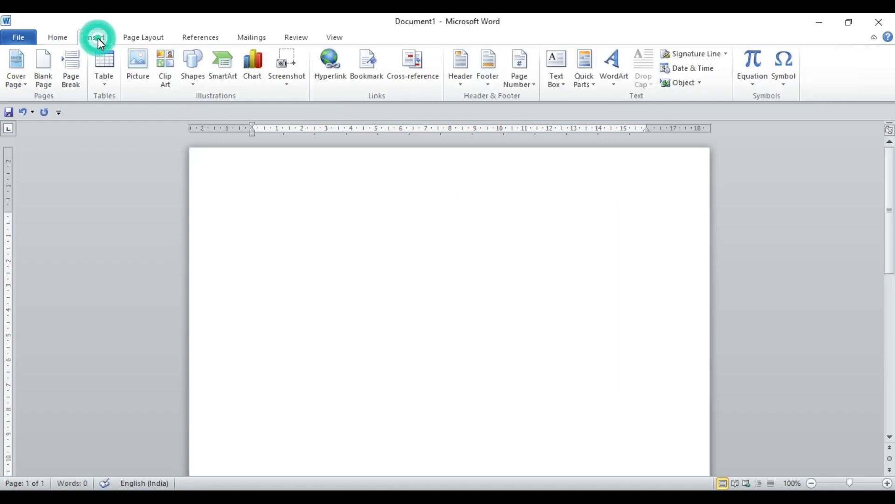
pyautogui.click(141, 81)
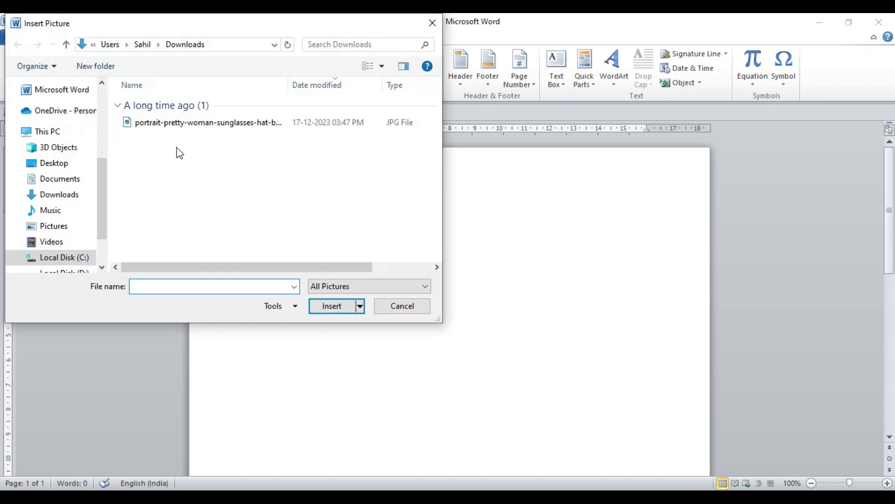
pyautogui.click(163, 122)
pyautogui.click(332, 306)
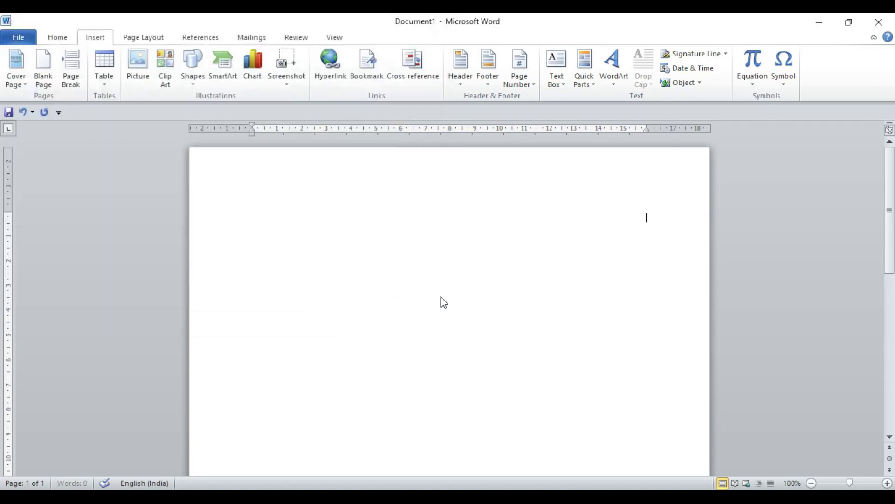
pyautogui.click(559, 85)
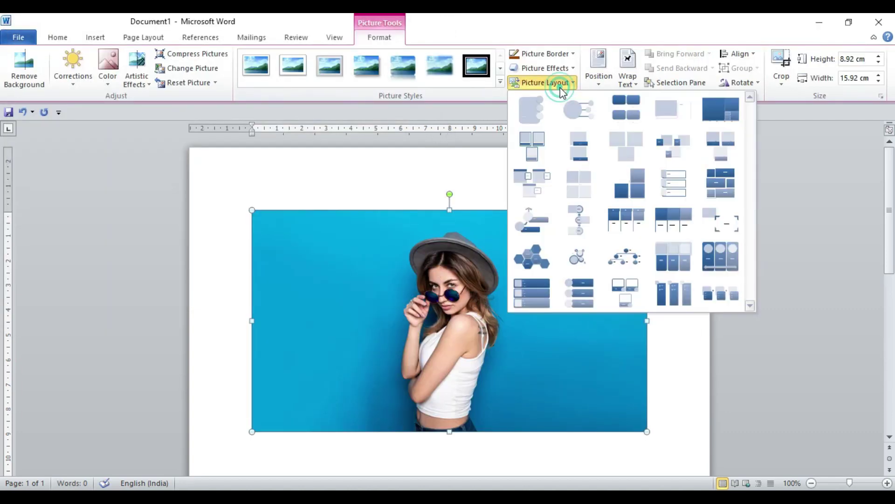
pyautogui.click(532, 262)
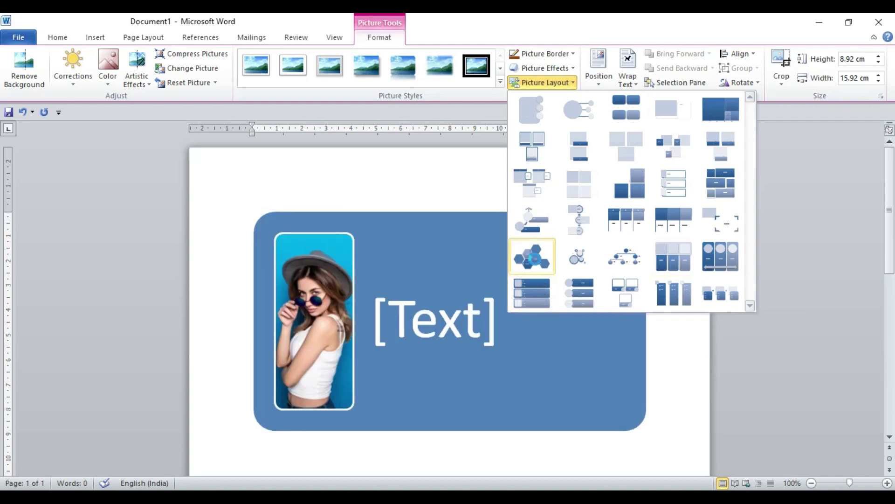
pyautogui.click(534, 258)
# - Type 'Raj' in the text hexagon, then select all the graphic's shapes
pyautogui.click(525, 366)
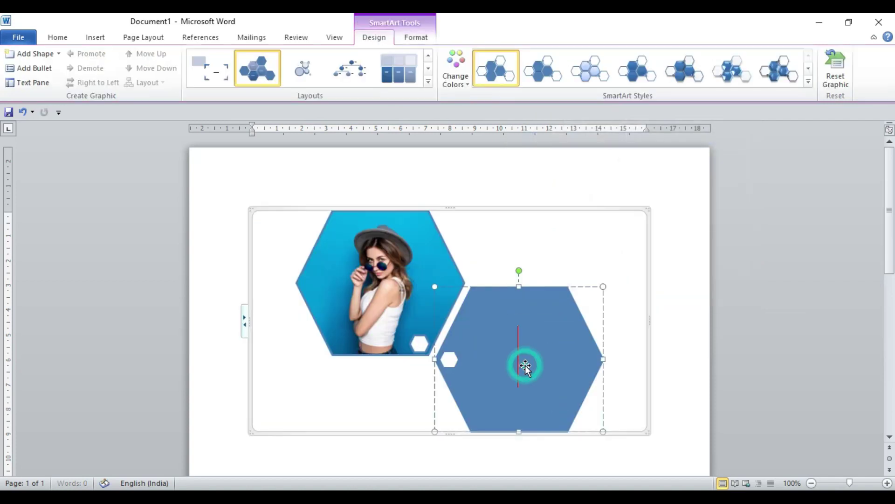
pyautogui.write('R')
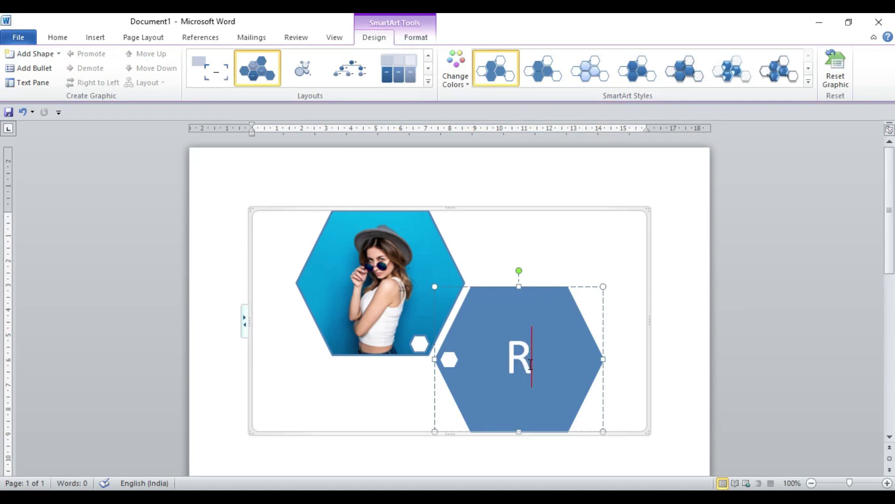
pyautogui.write('ak')
pyautogui.press('BackSpace')
pyautogui.write('j')
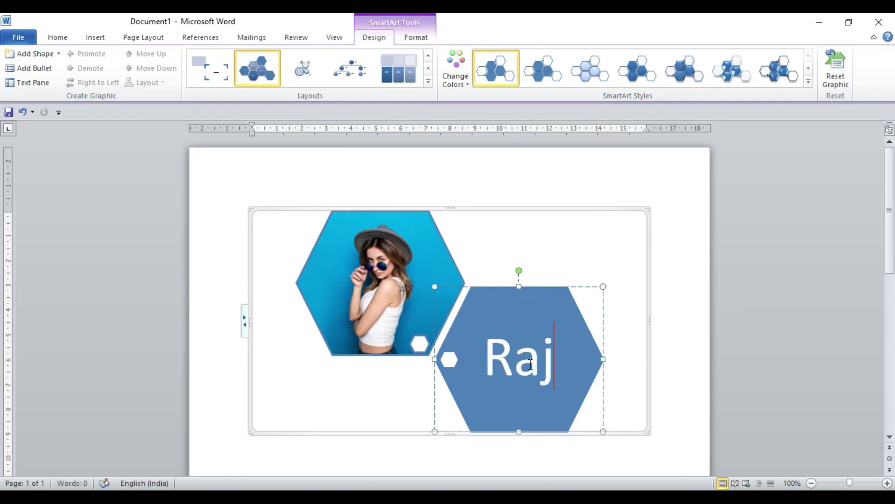
pyautogui.click(728, 315)
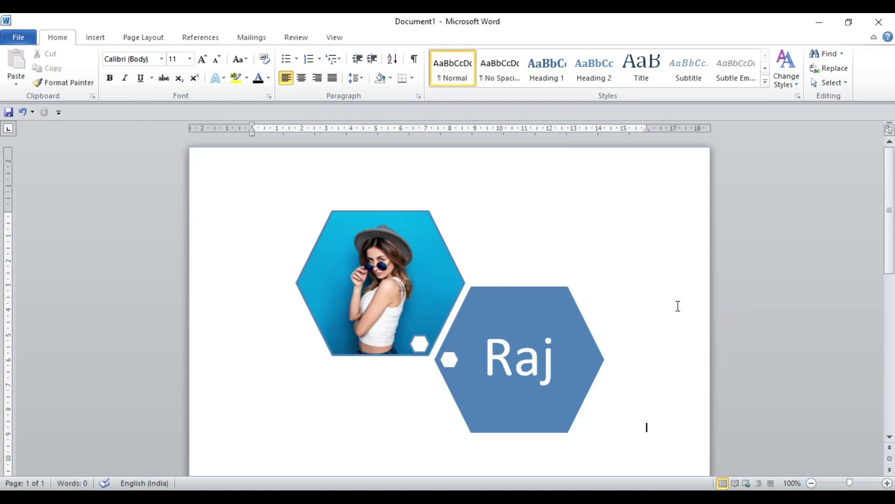
pyautogui.click(464, 314)
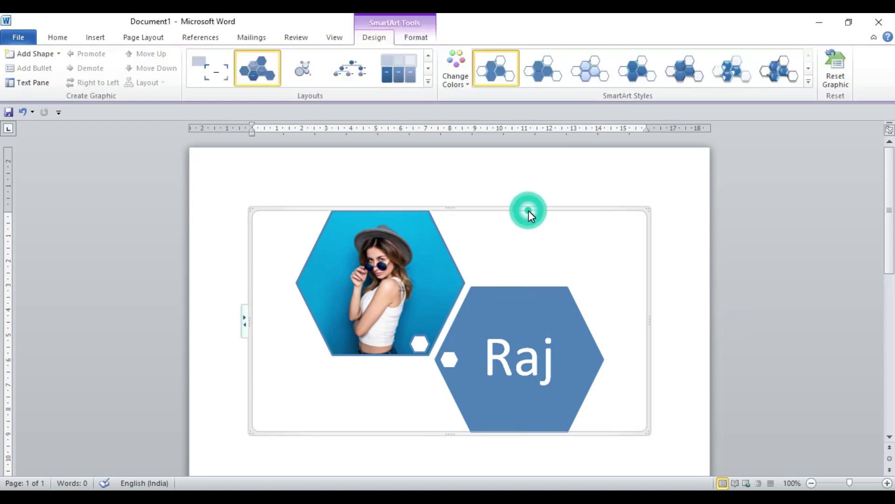
pyautogui.hotkey('ctrl', 'a')
# - Delete the hexagon graphic and insert the portrait photo from Downloads
pyautogui.press('Delete')
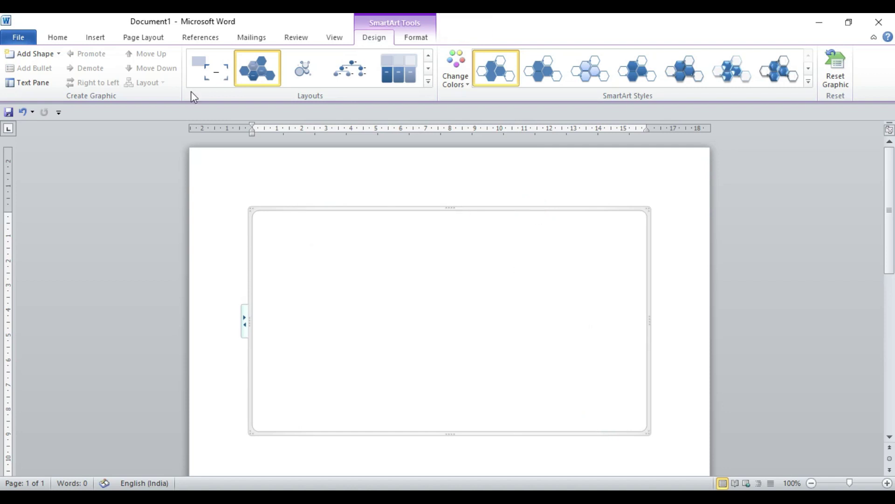
pyautogui.press('Delete')
pyautogui.click(90, 37)
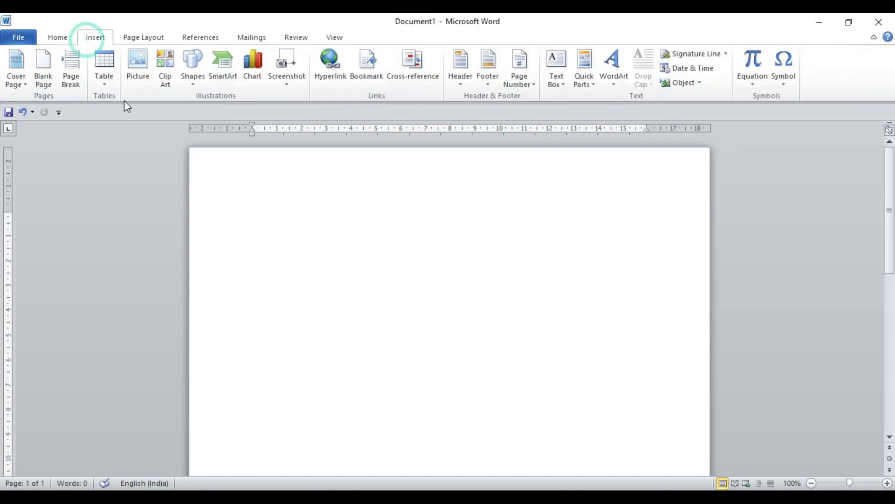
pyautogui.click(136, 70)
pyautogui.click(188, 122)
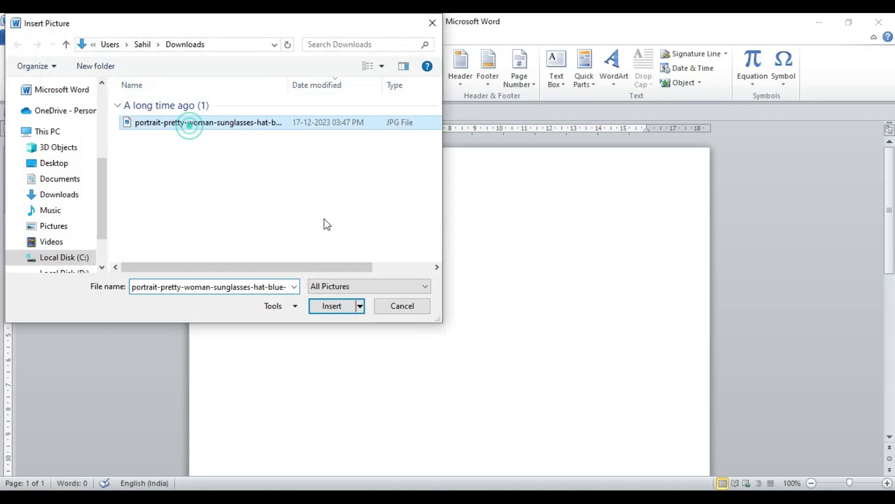
pyautogui.click(336, 308)
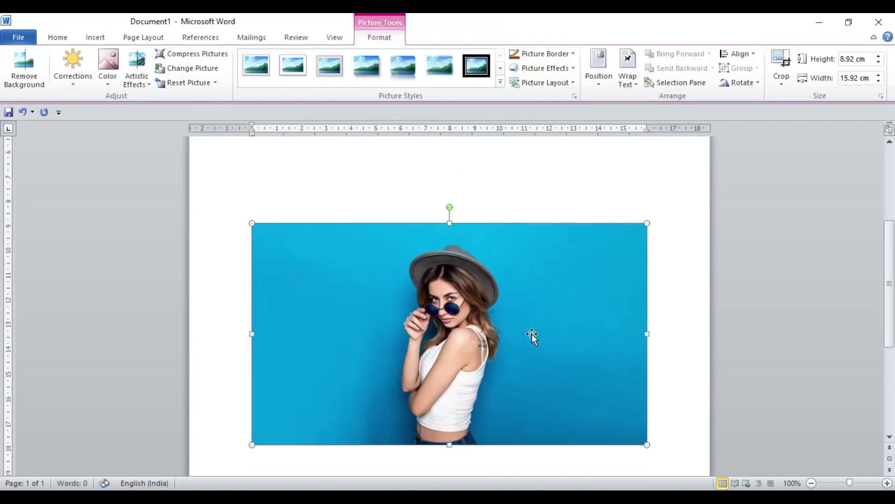
# - Open and close the Picture Layout gallery without applying a layout
pyautogui.click(566, 83)
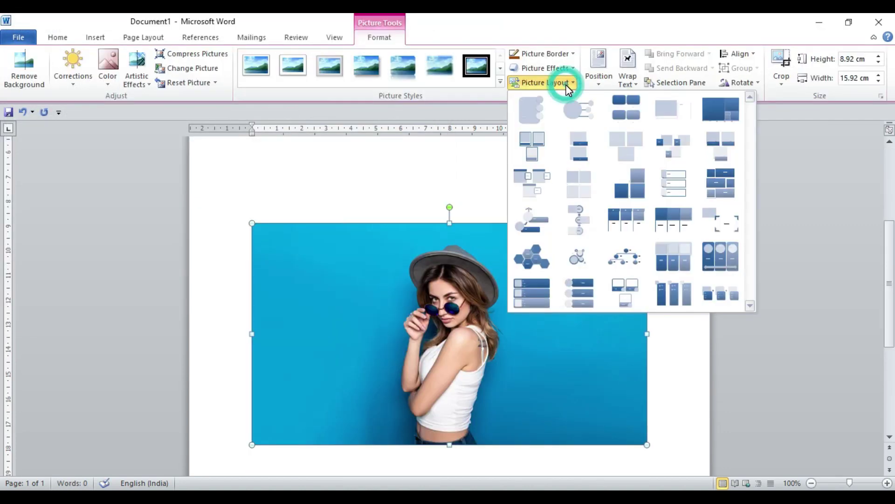
pyautogui.click(569, 324)
pyautogui.moveTo(546, 324); pyautogui.dragTo(557, 298)
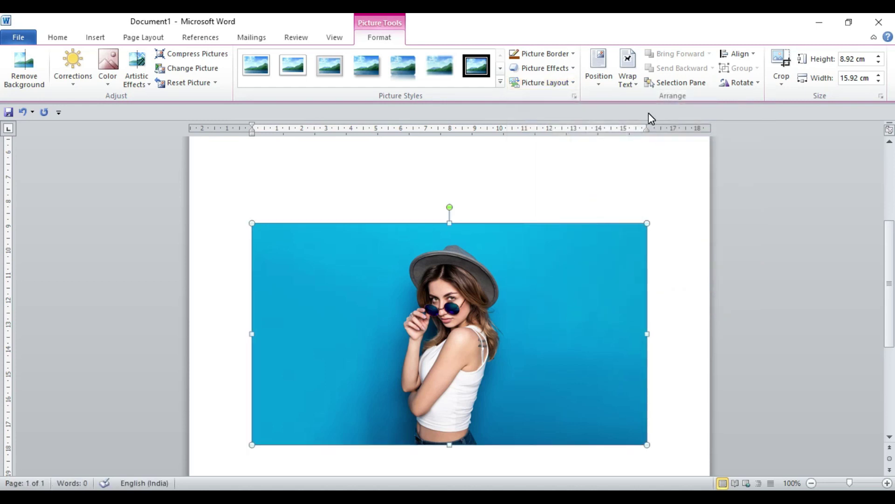
# - Browse the Position options and set the photo's wrapping to In Front of Text
pyautogui.click(595, 80)
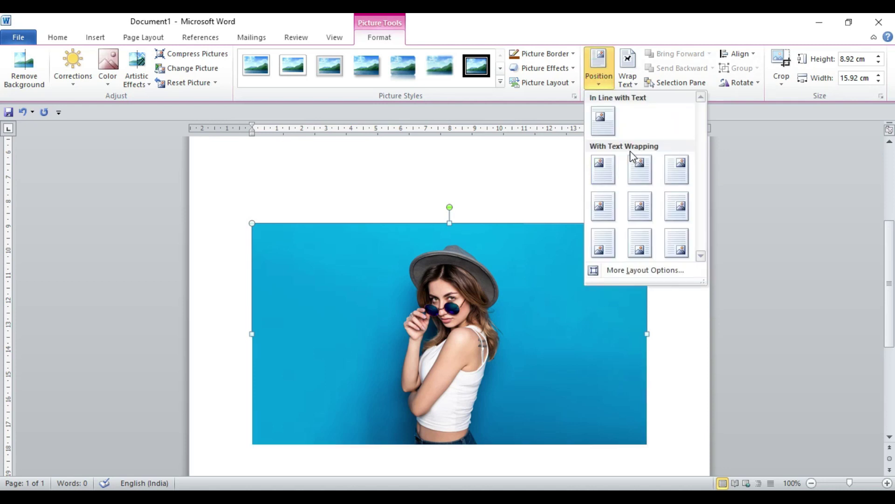
pyautogui.click(637, 28)
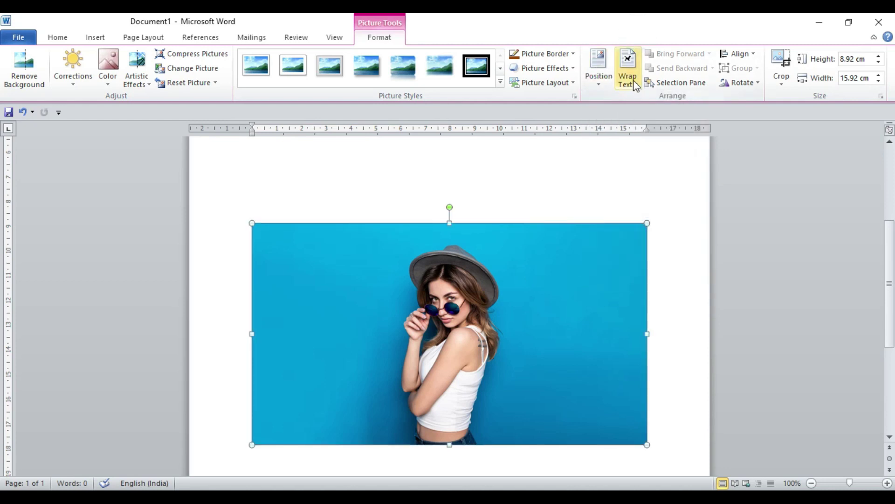
pyautogui.click(634, 80)
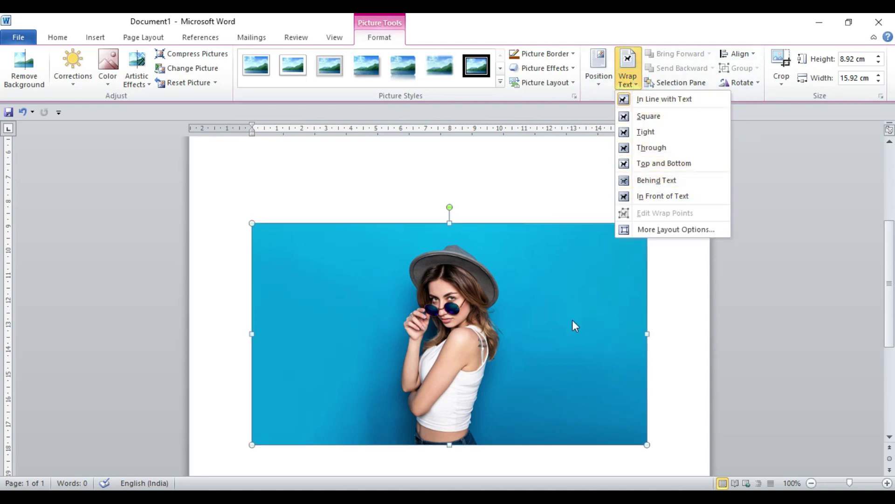
pyautogui.click(551, 295)
pyautogui.click(544, 286)
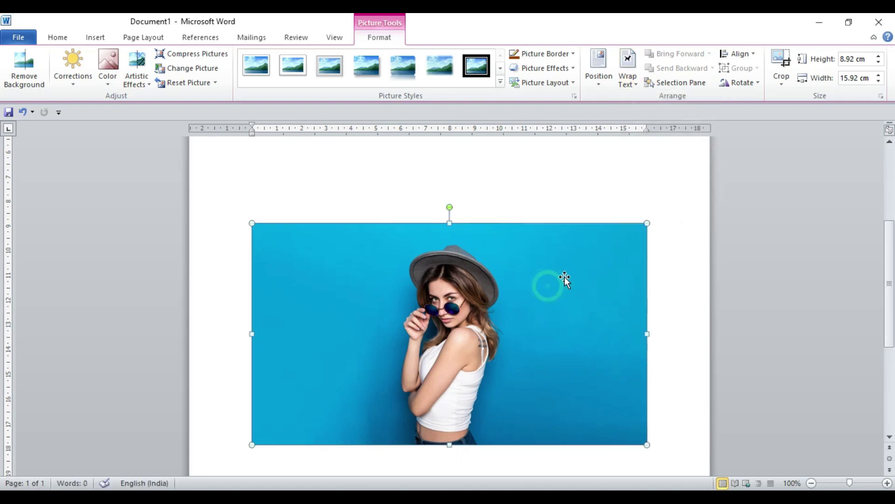
pyautogui.click(634, 80)
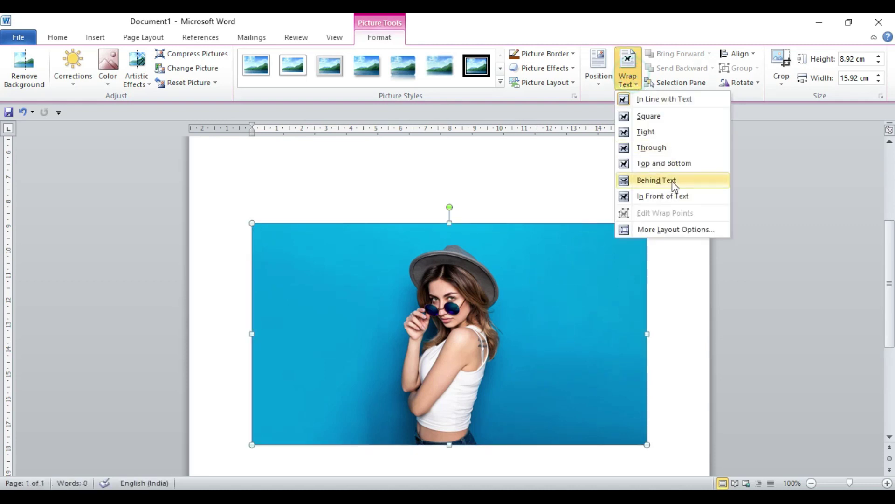
pyautogui.click(670, 194)
pyautogui.click(656, 256)
pyautogui.click(618, 271)
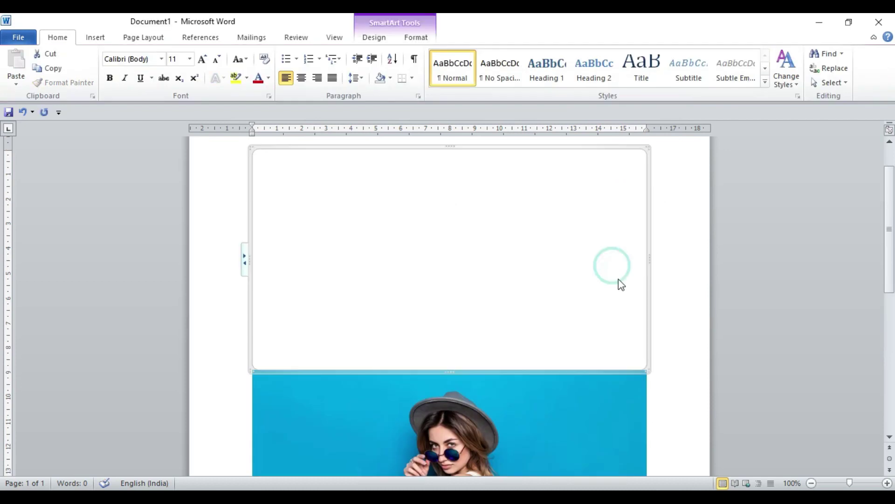
# - Drag the photo left and higher on the page, then undo both moves
pyautogui.moveTo(625, 462); pyautogui.dragTo(555, 426)
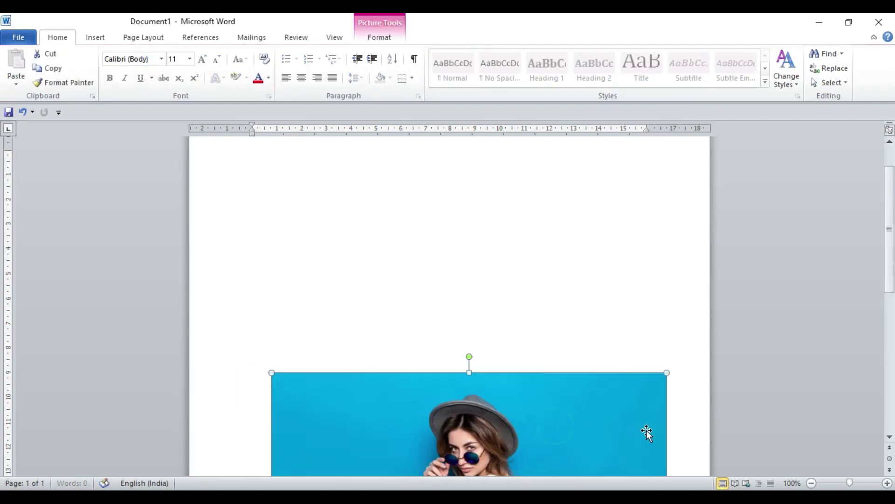
pyautogui.moveTo(644, 428); pyautogui.dragTo(613, 401)
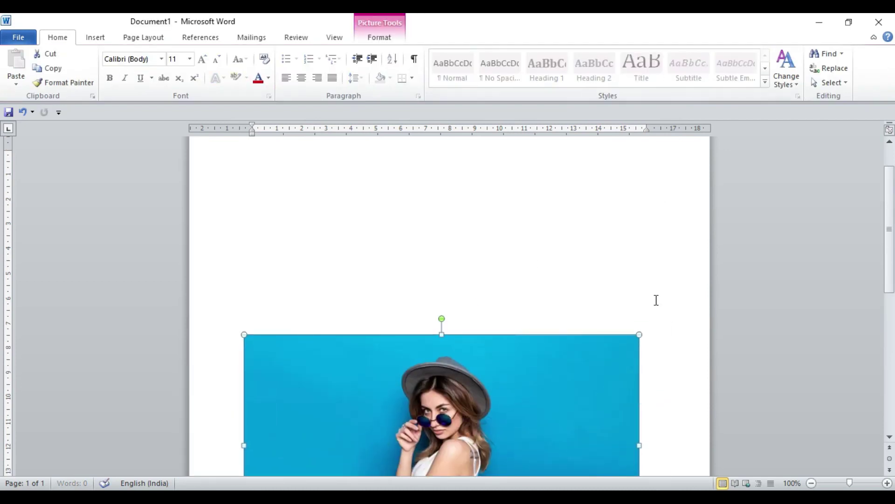
pyautogui.hotkey('ctrl', 'z')
pyautogui.hotkey('ctrl', 'z')
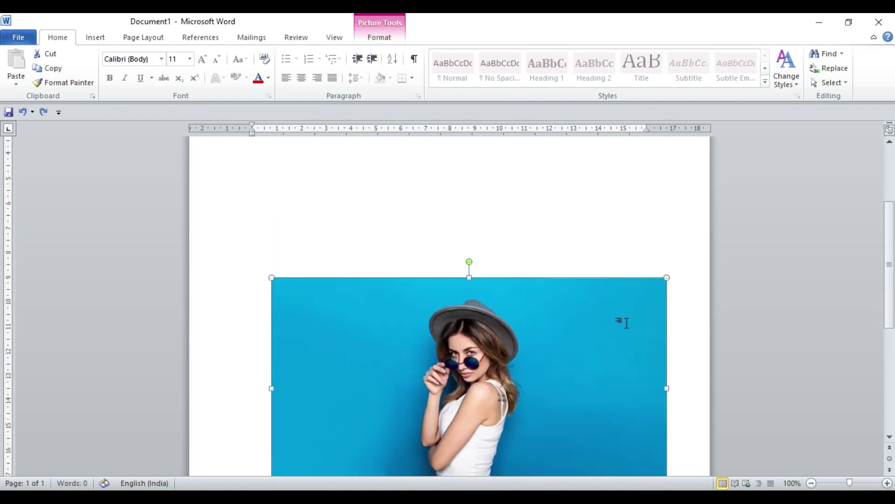
pyautogui.hotkey('ctrl', 'z')
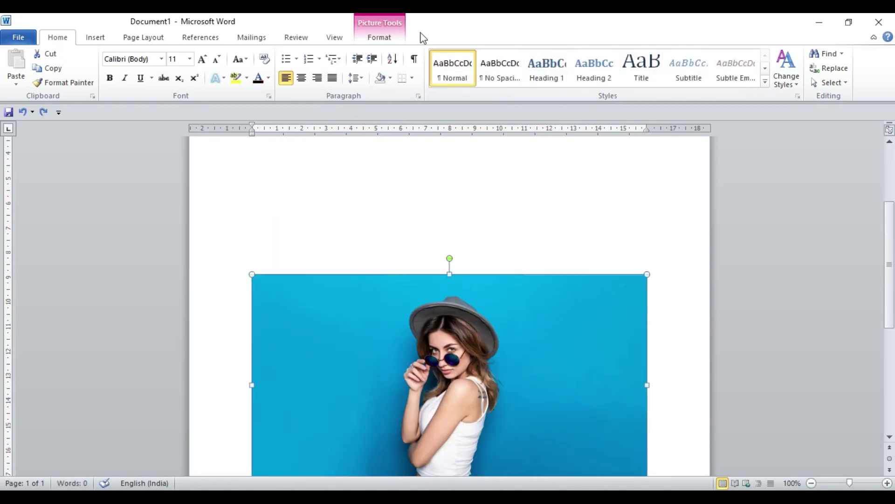
pyautogui.click(379, 37)
pyautogui.click(628, 79)
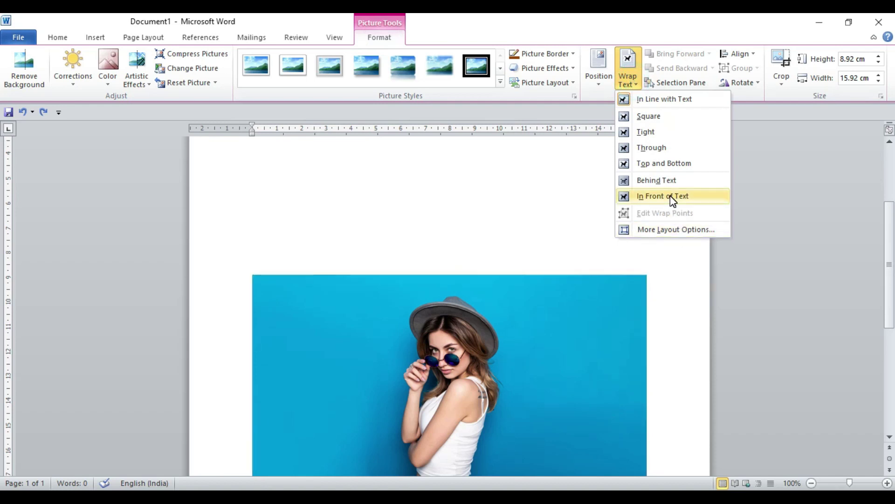
pyautogui.click(740, 324)
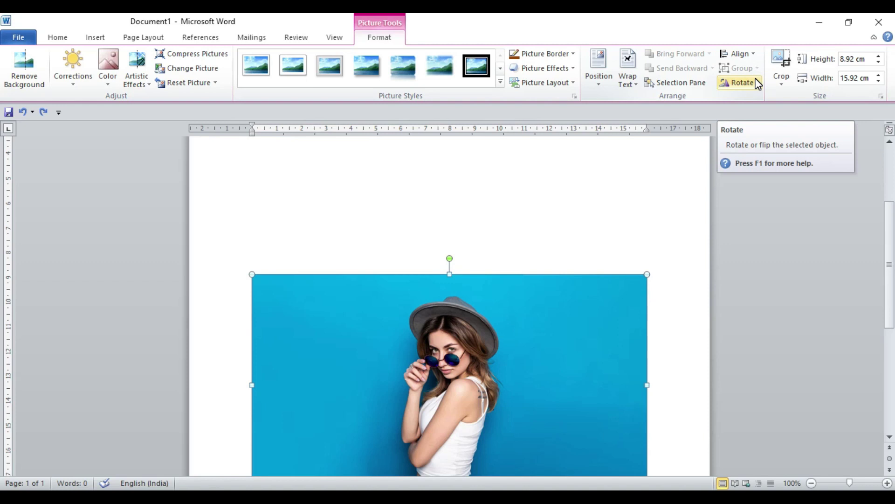
# - Preview Rotate Right 90° and zoom the page out to about 39% to see it whole
pyautogui.click(741, 54)
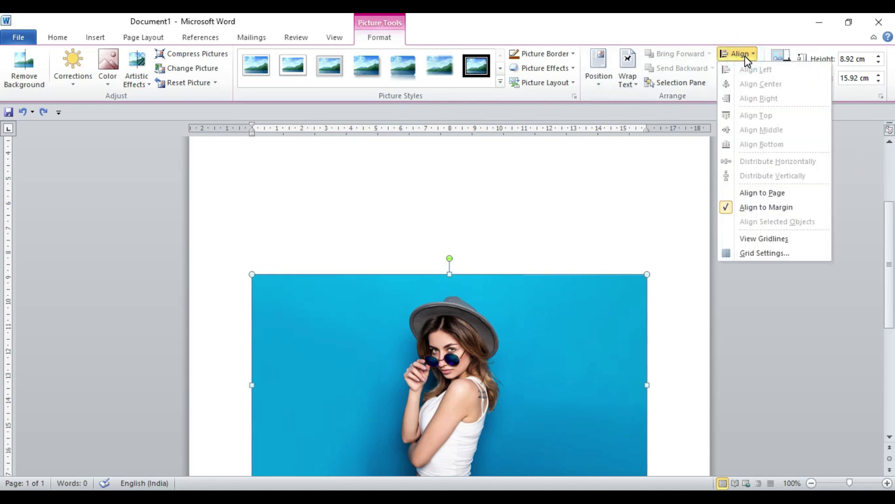
pyautogui.click(746, 55)
pyautogui.click(741, 82)
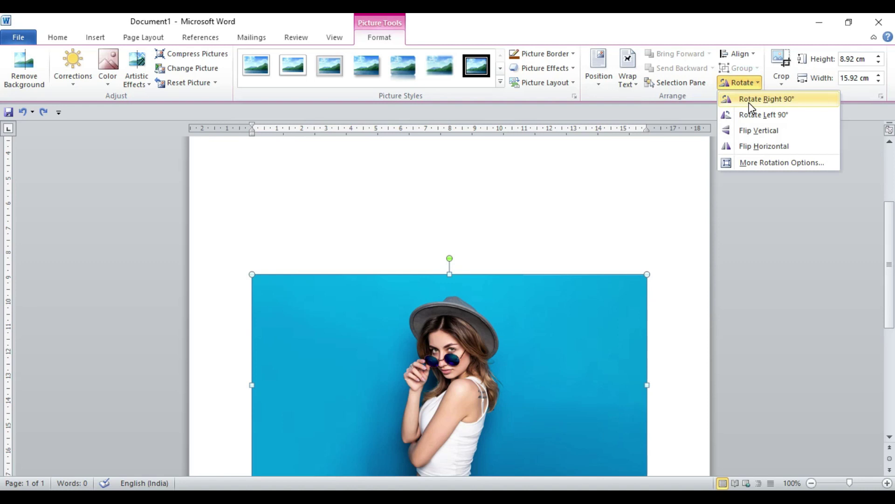
pyautogui.click(751, 99)
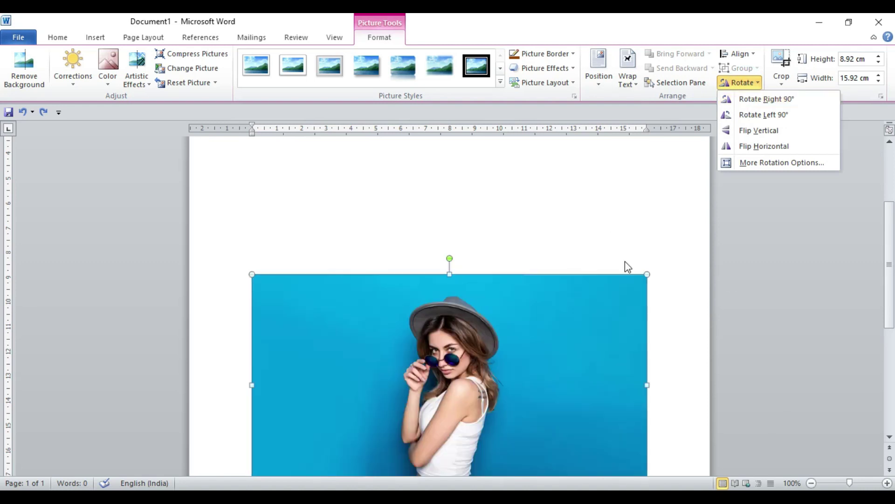
pyautogui.moveTo(849, 483); pyautogui.dragTo(824, 483)
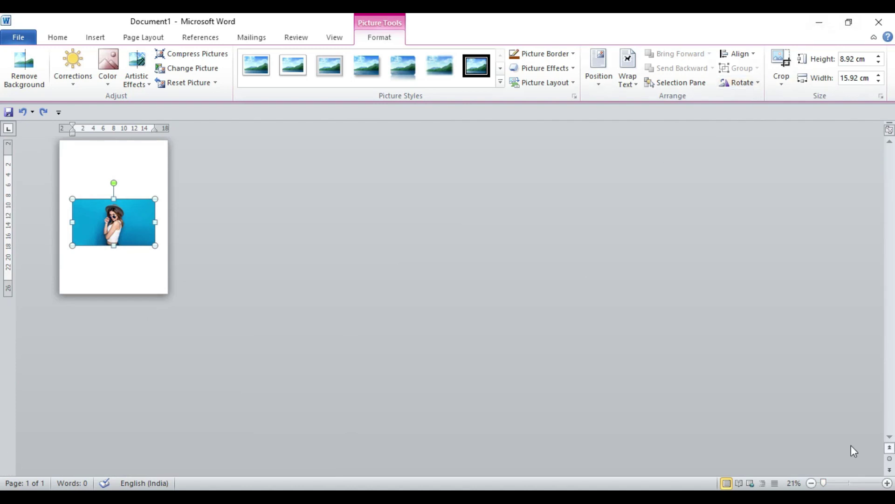
pyautogui.click(824, 483)
pyautogui.moveTo(825, 483); pyautogui.dragTo(830, 483)
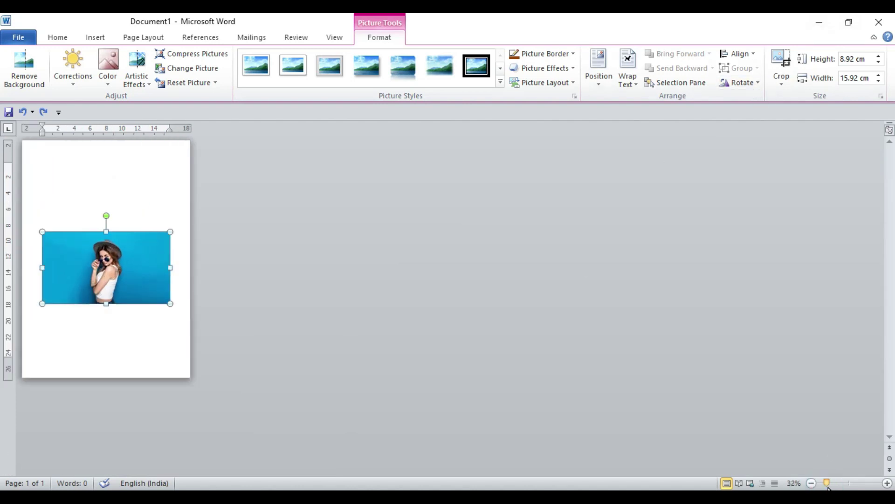
pyautogui.click(741, 82)
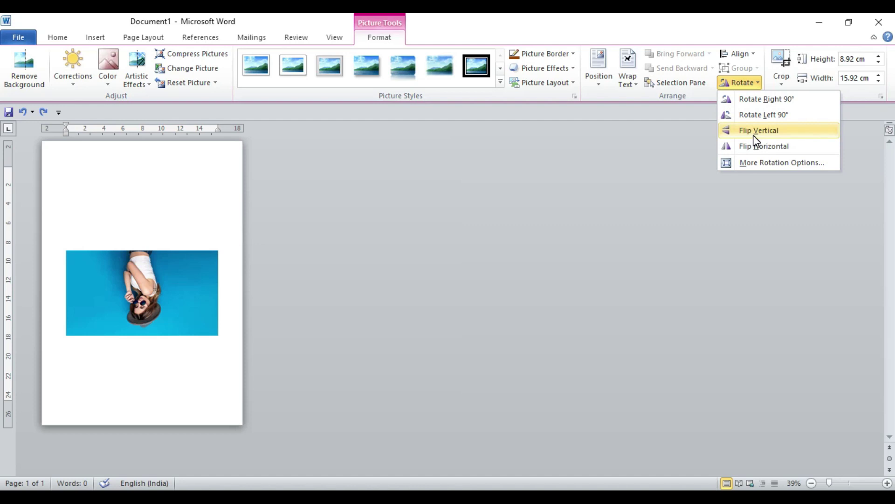
# - View the photo's 8.92 × 15.92 cm size and 0° rotation in More Rotation Options, then cancel
pyautogui.click(754, 163)
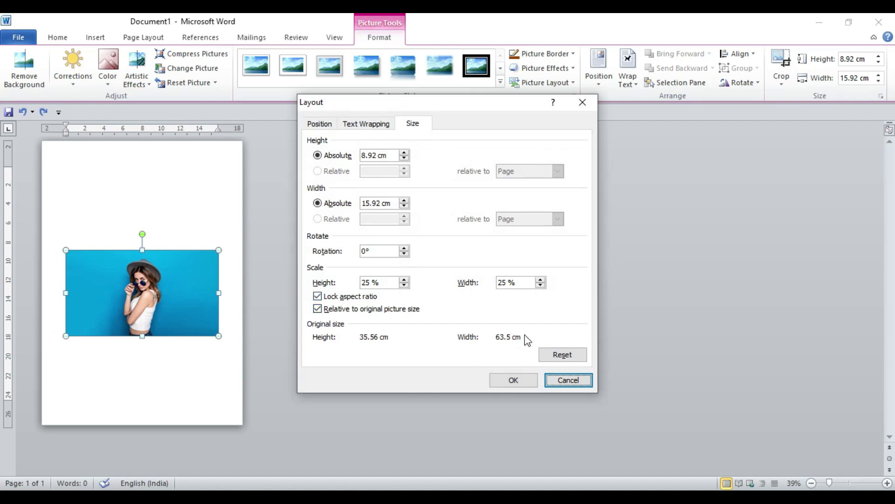
pyautogui.click(568, 379)
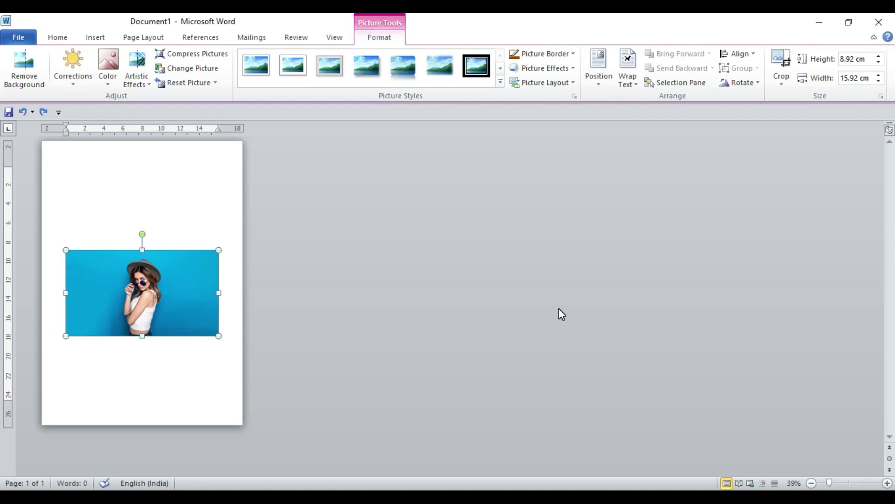